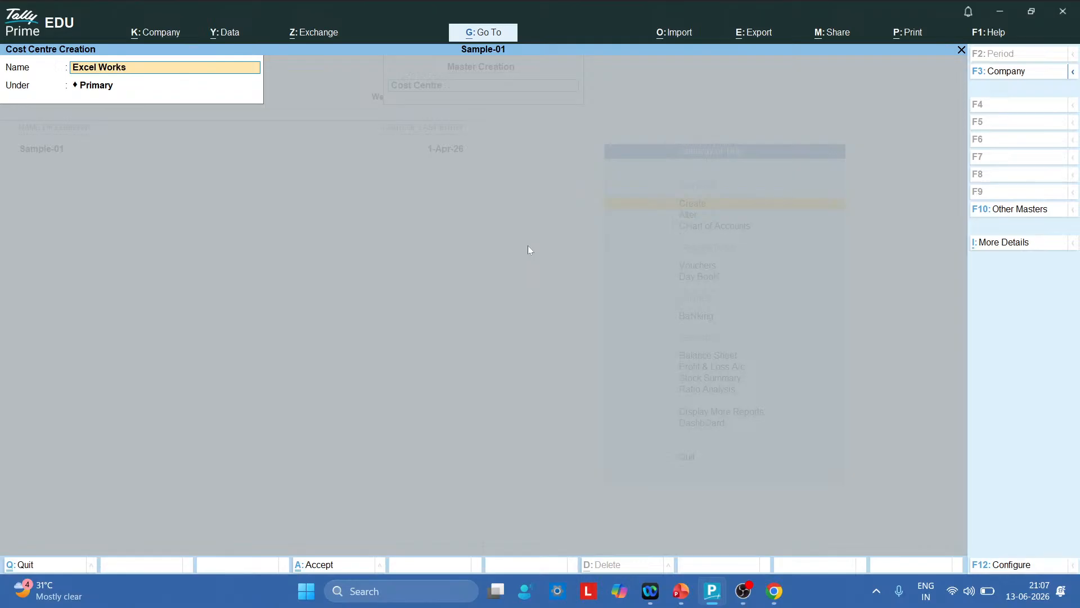
Finish the Excel Workshop cost centre name, keep Primary as parent, and save it
text(hop)
key(Return)
key(Return)
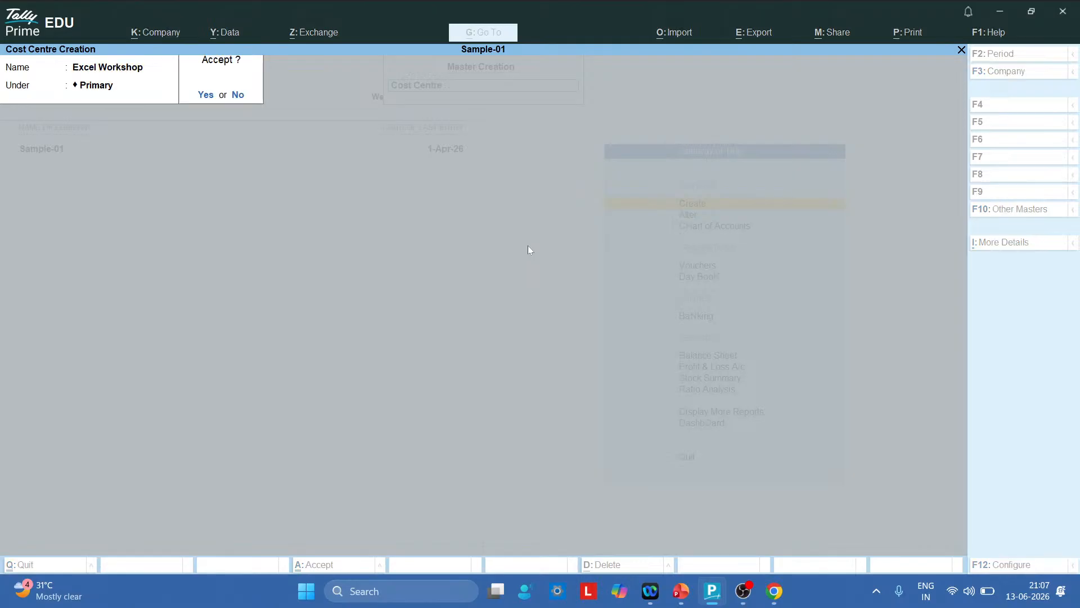
key(Return)
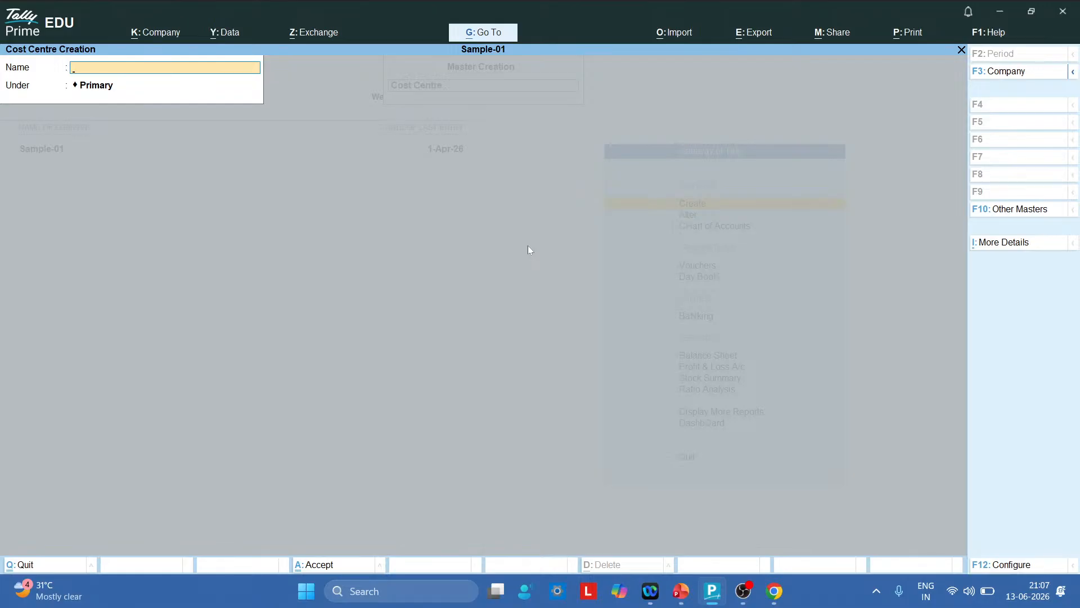
key(Escape)
key(Escape)
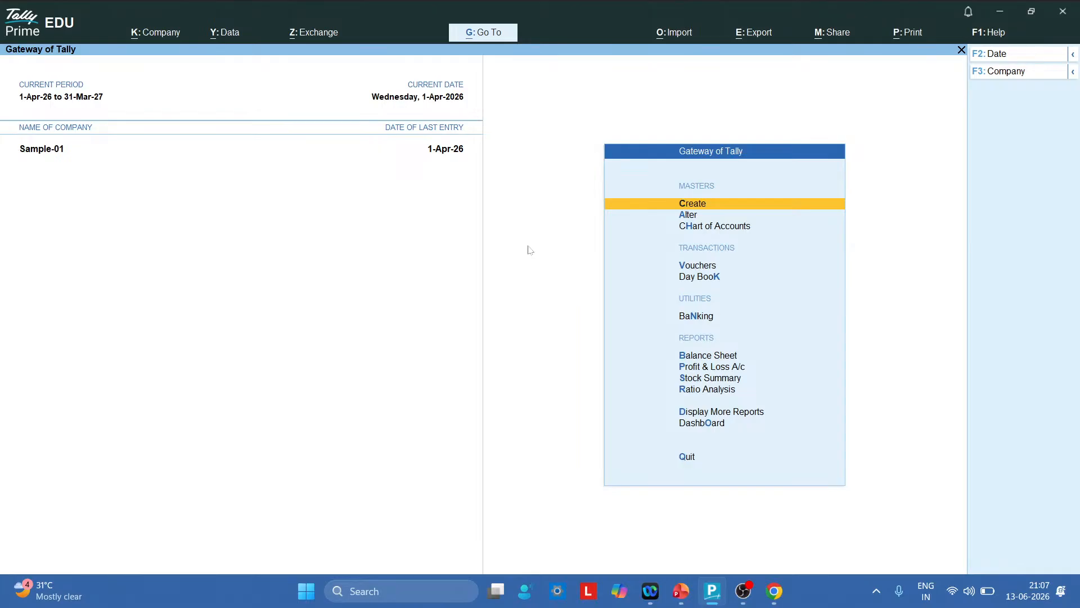
Start a Payment voucher debiting Hall Expense A/c 10,000
key(Down)
key(Down)
key(Down)
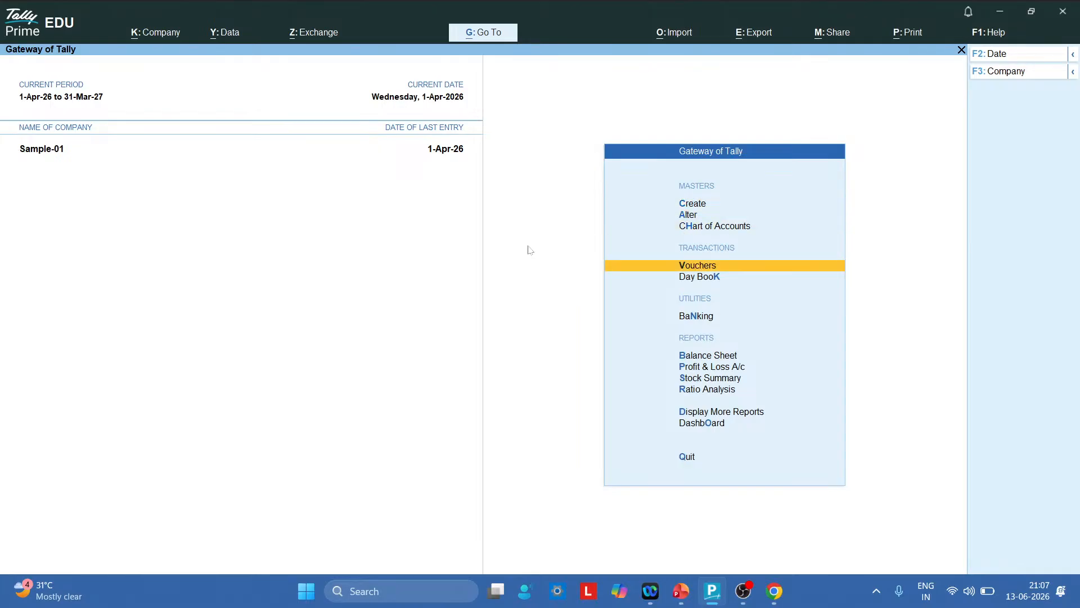
key(Return)
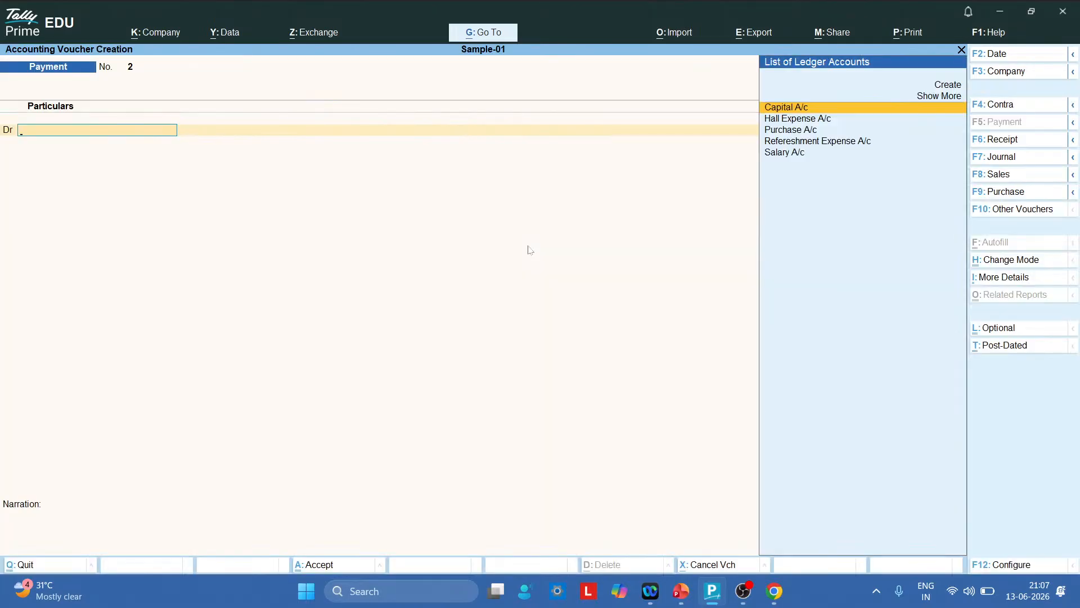
key(Down)
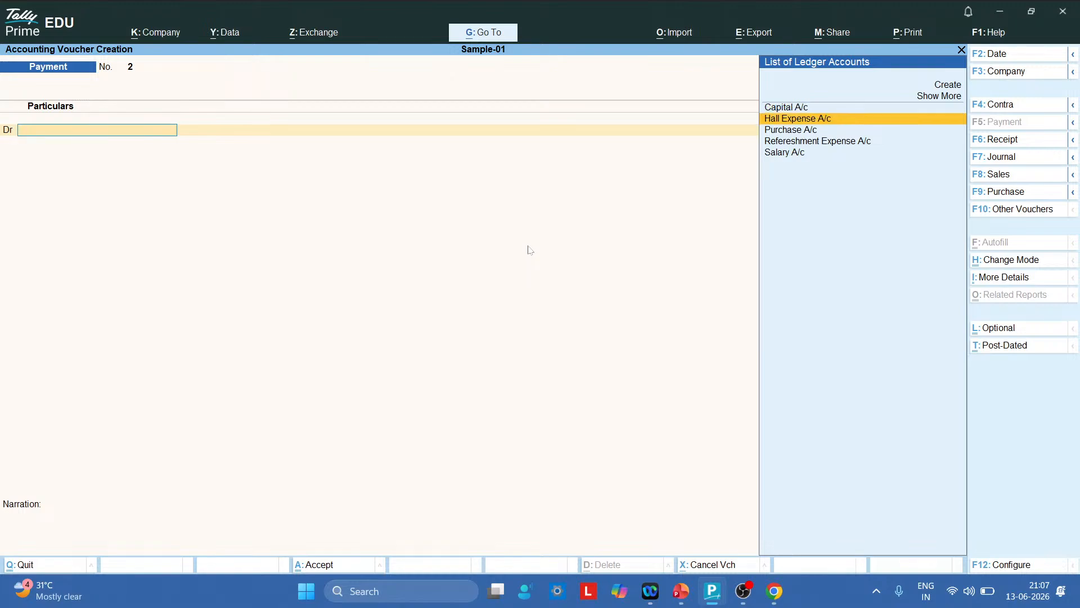
key(Return)
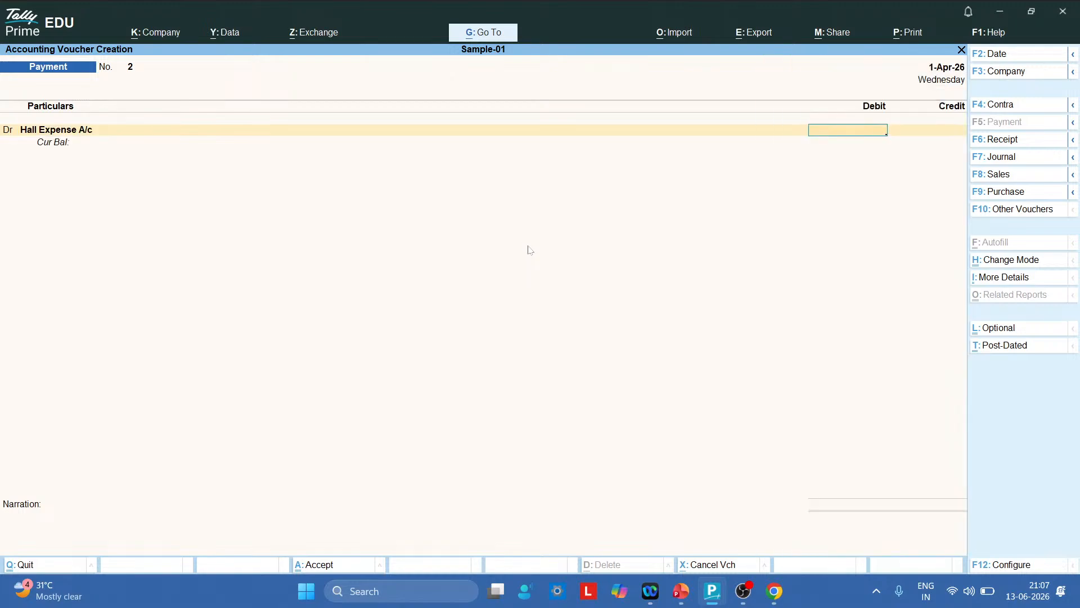
key(alt+Tab)
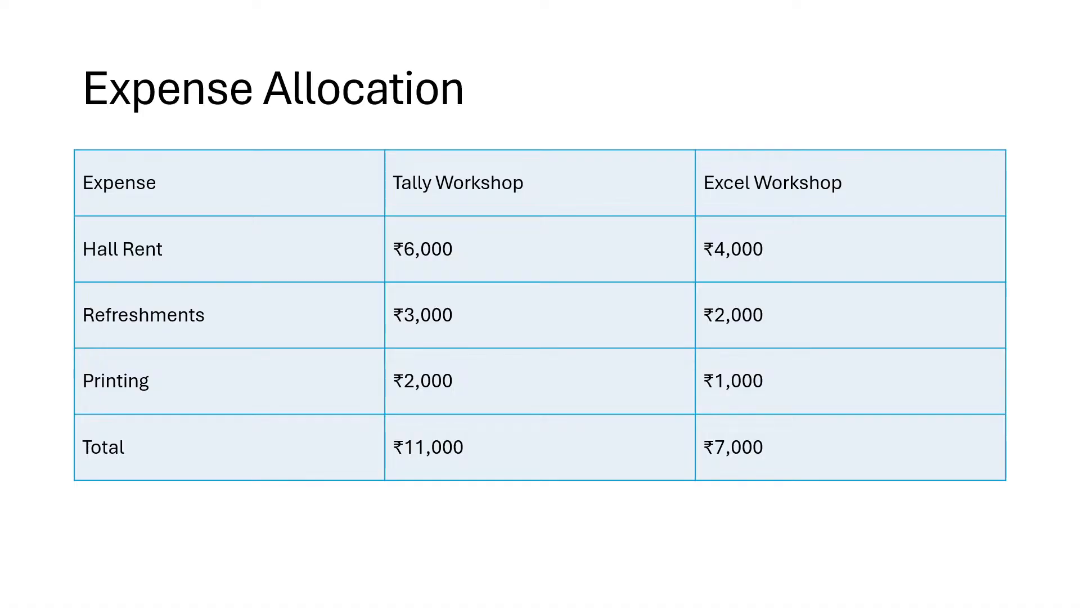
key(alt+Tab)
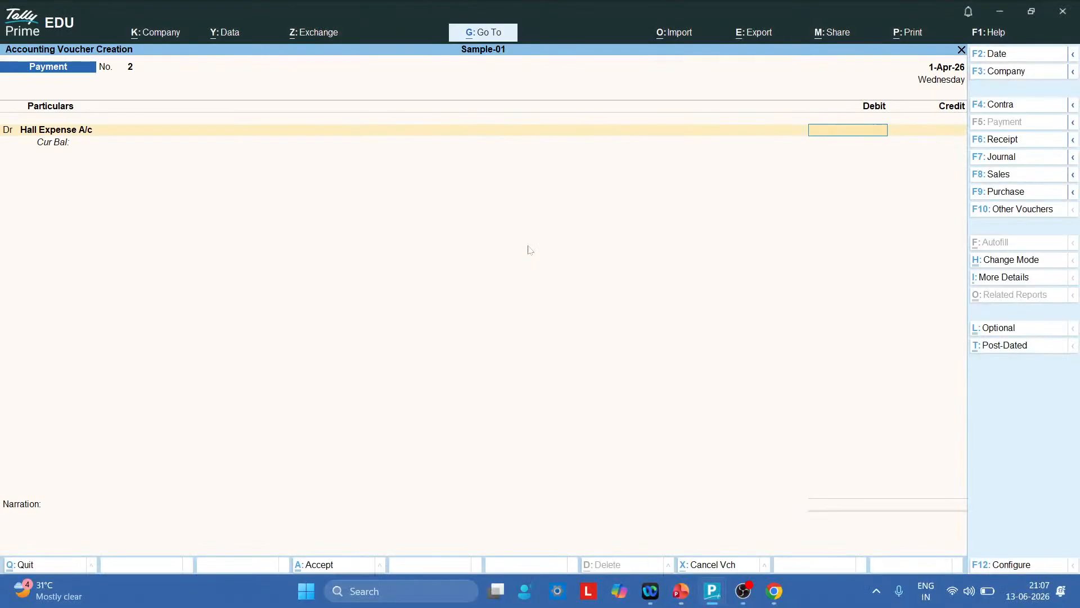
text(10000)
key(Return)
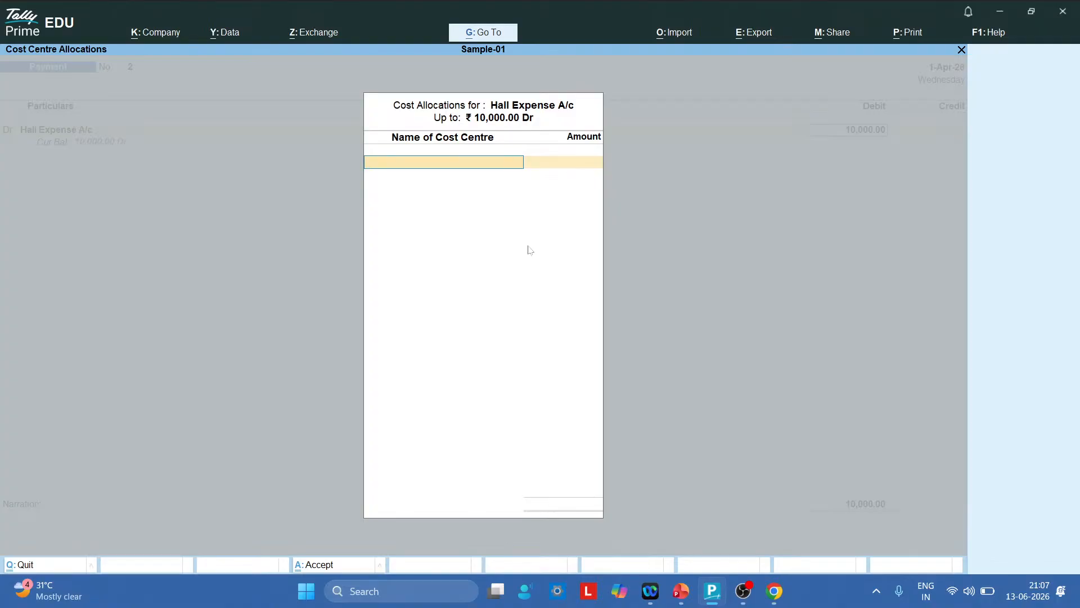
Allocate the 10,000 as Tally Workshop 6,000 and Excel Workshop 4,000
text(T)
key(Return)
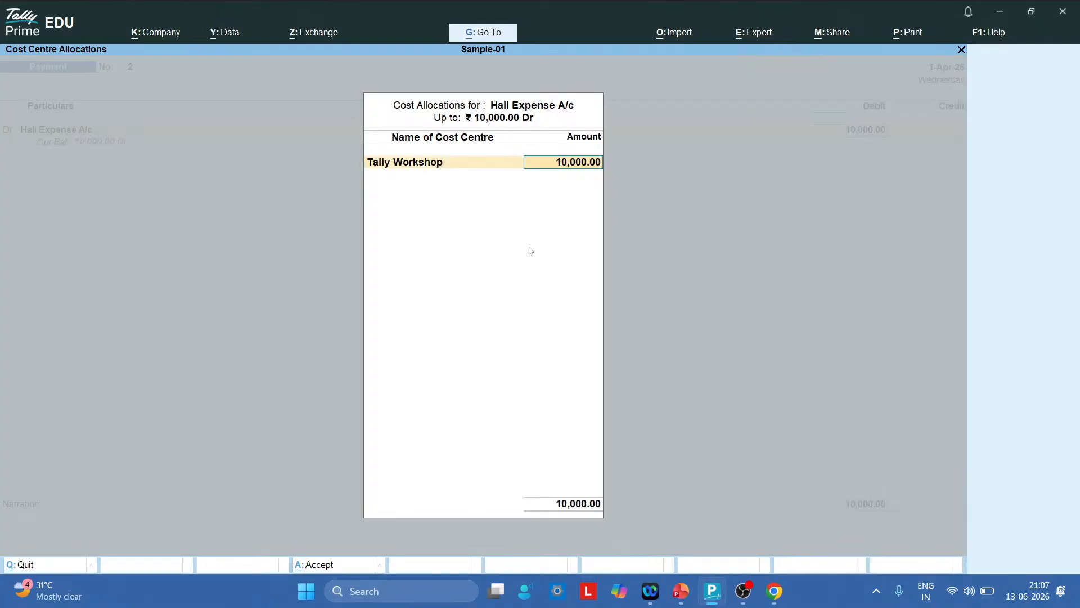
text(6,)
text(000)
key(Return)
text(E)
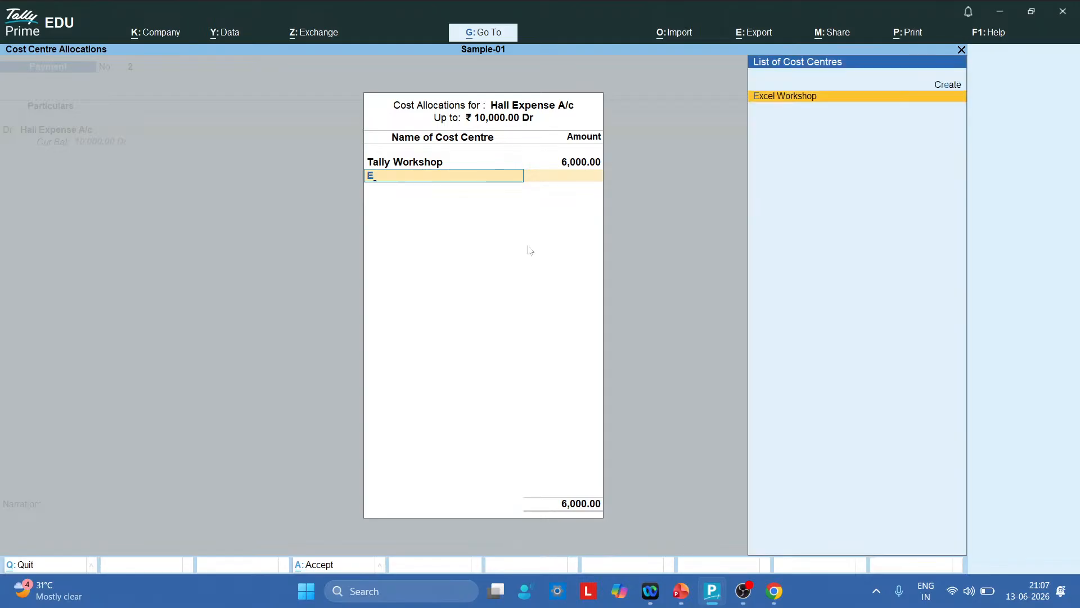
key(Return)
key(Return)
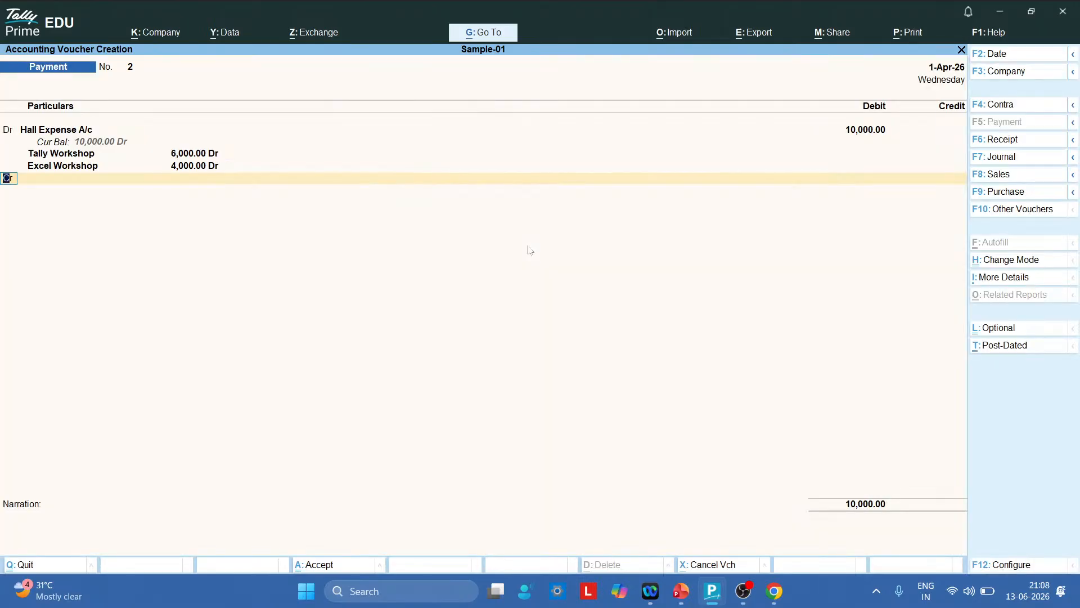
Credit Cash 10,000 and save the payment voucher without narration
key(Return)
key(Down)
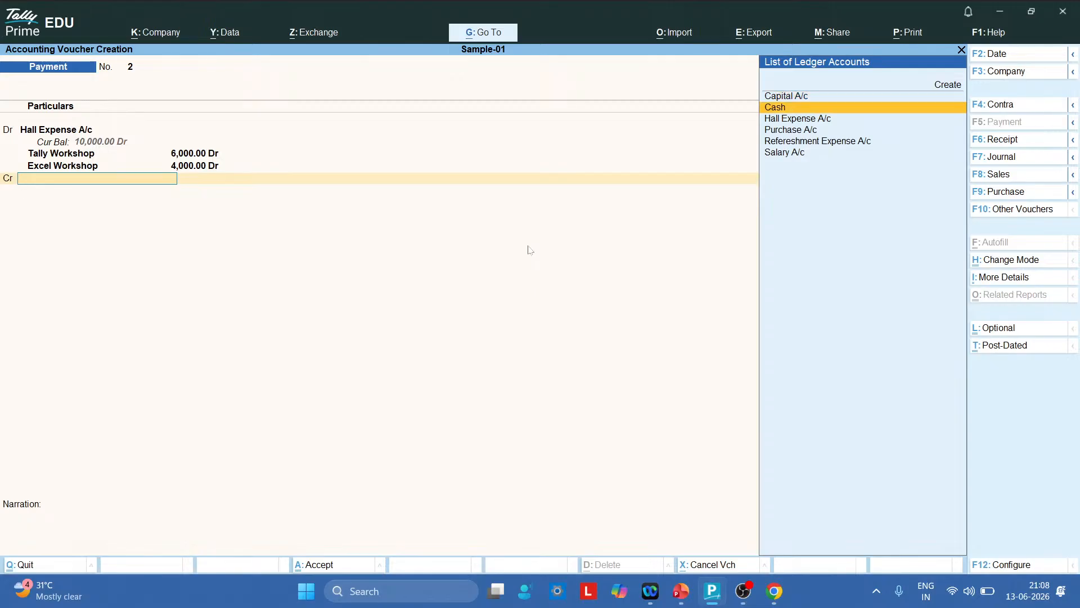
key(Return)
key(Return)
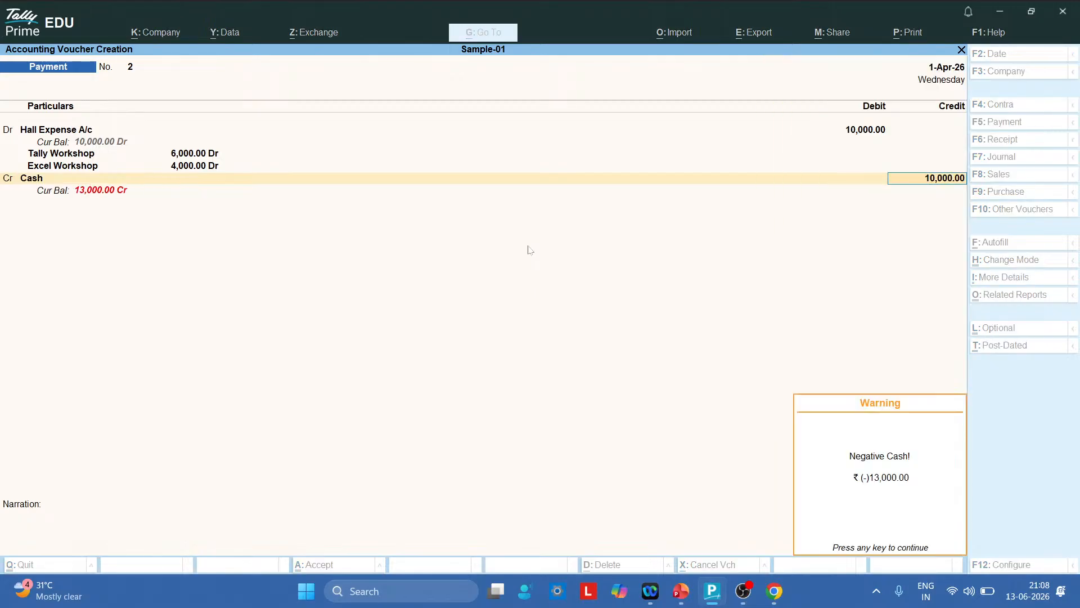
key(Return)
key(Return)
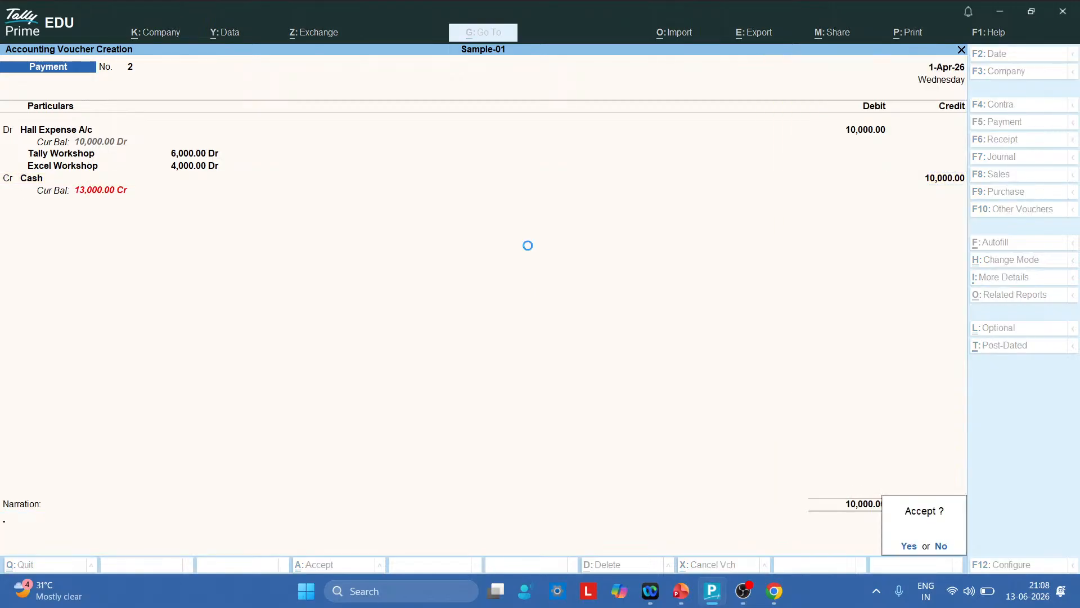
key(Return)
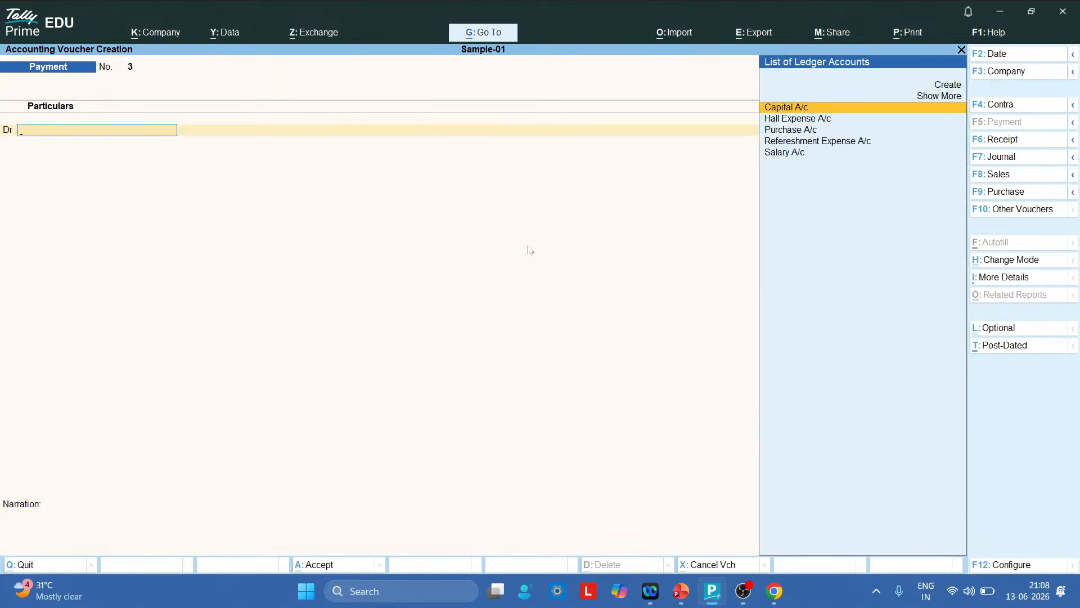
Debit Refereshment Expense A/c 5,000 on the new Payment voucher
key(alt+Tab)
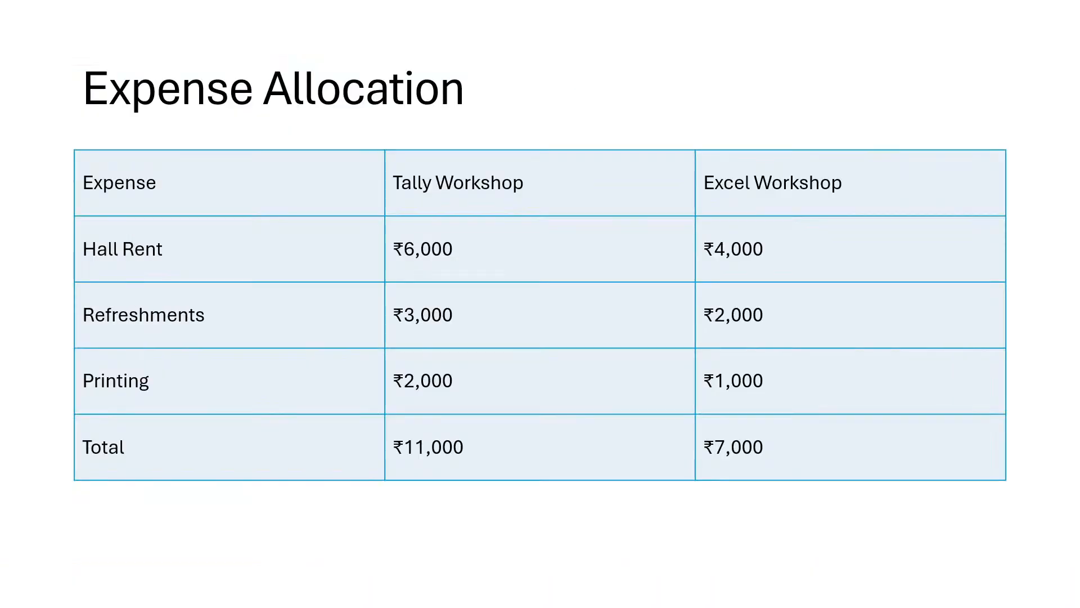
key(alt+Tab)
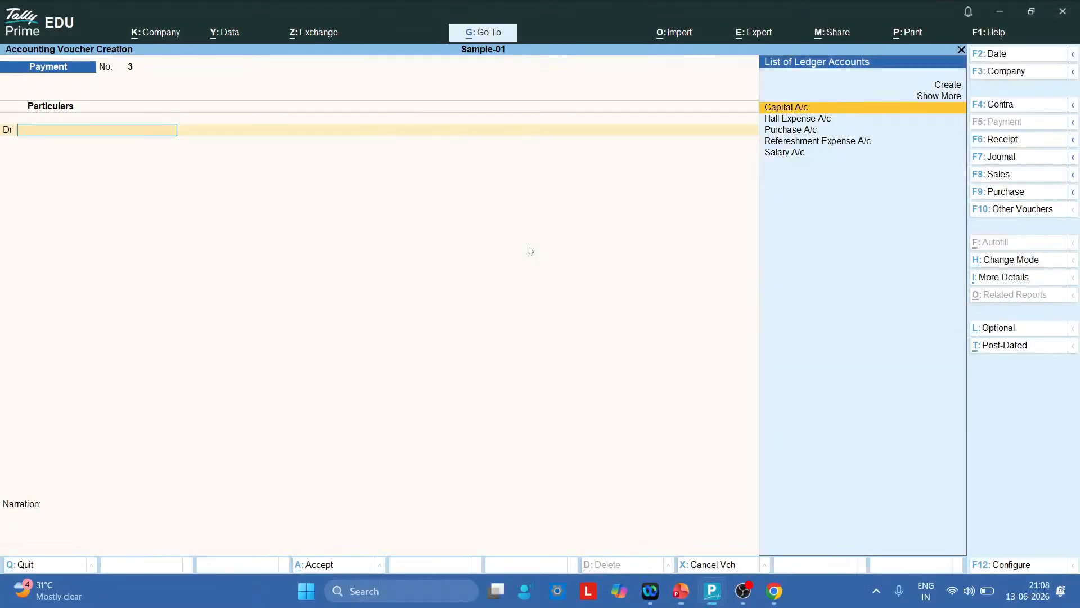
text(Ref)
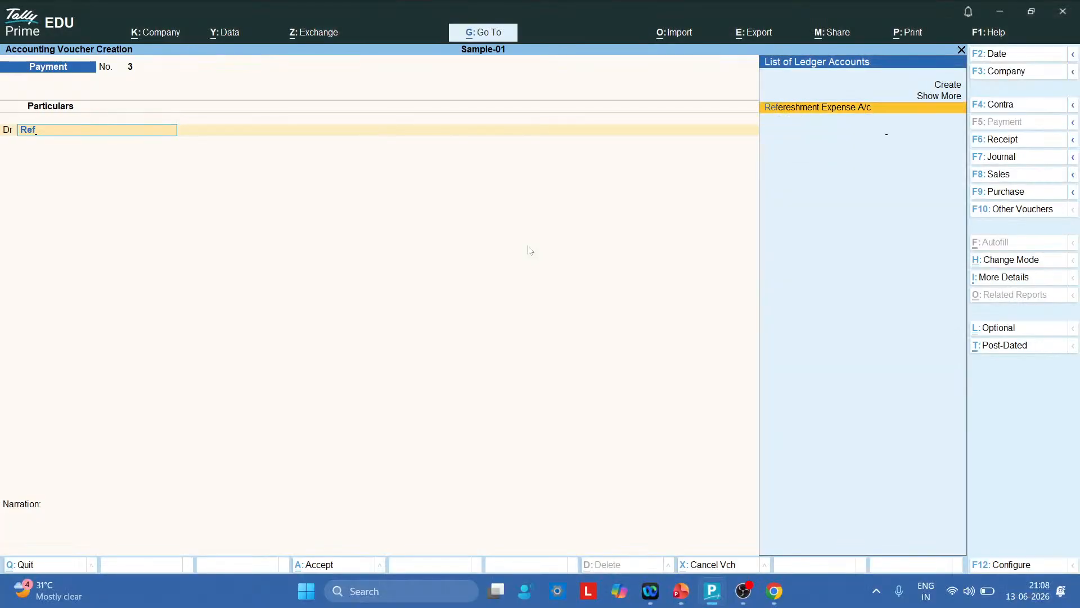
key(Return)
text(5000)
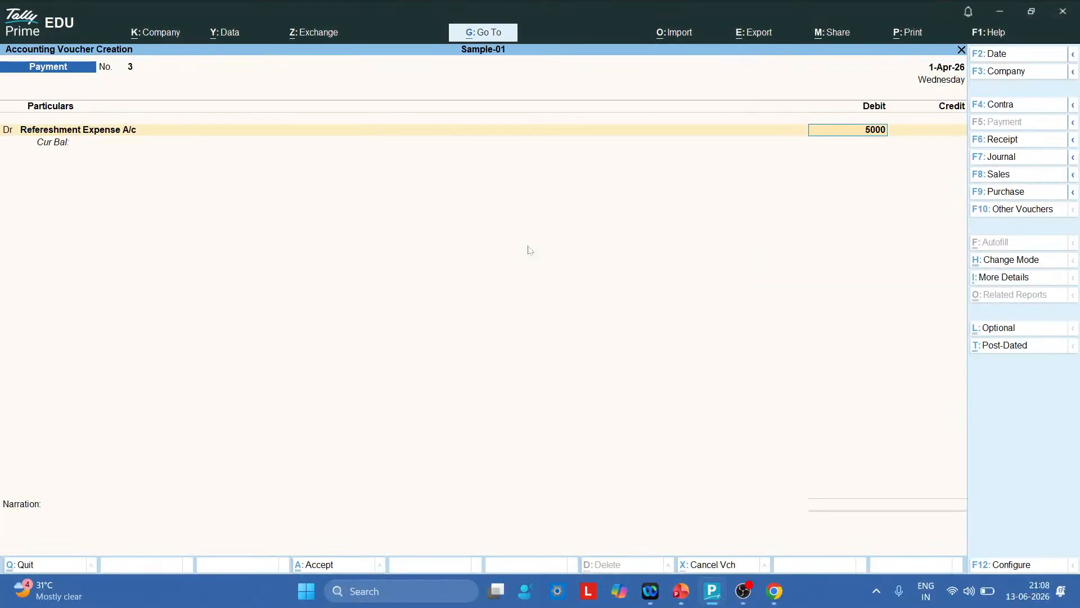
key(Return)
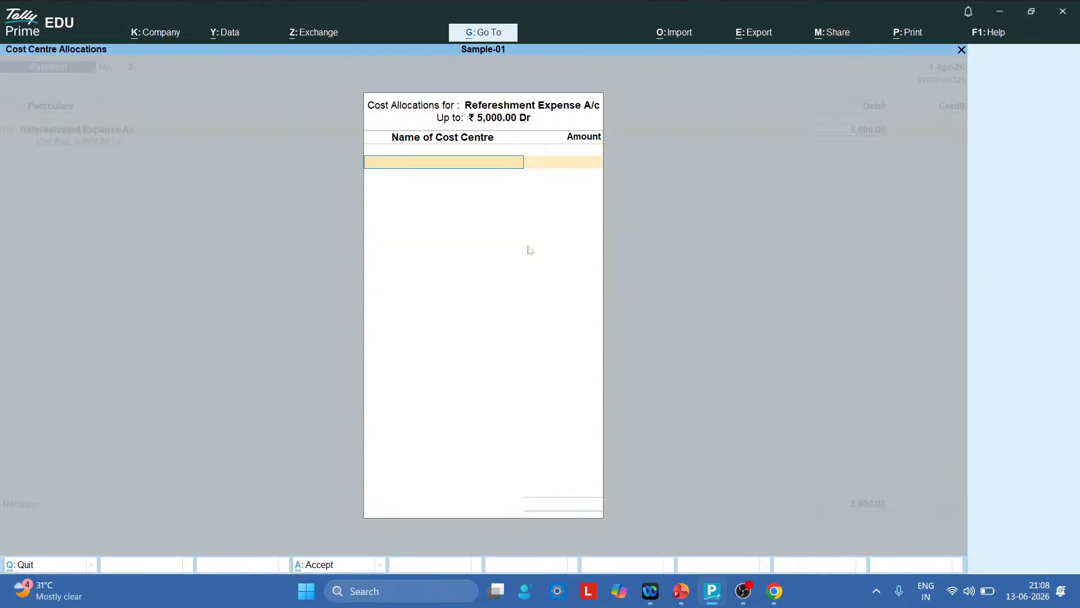
Allocate the 5,000 as Tally Workshop 3,000 and Excel Workshop 2,000
text(T)
key(Return)
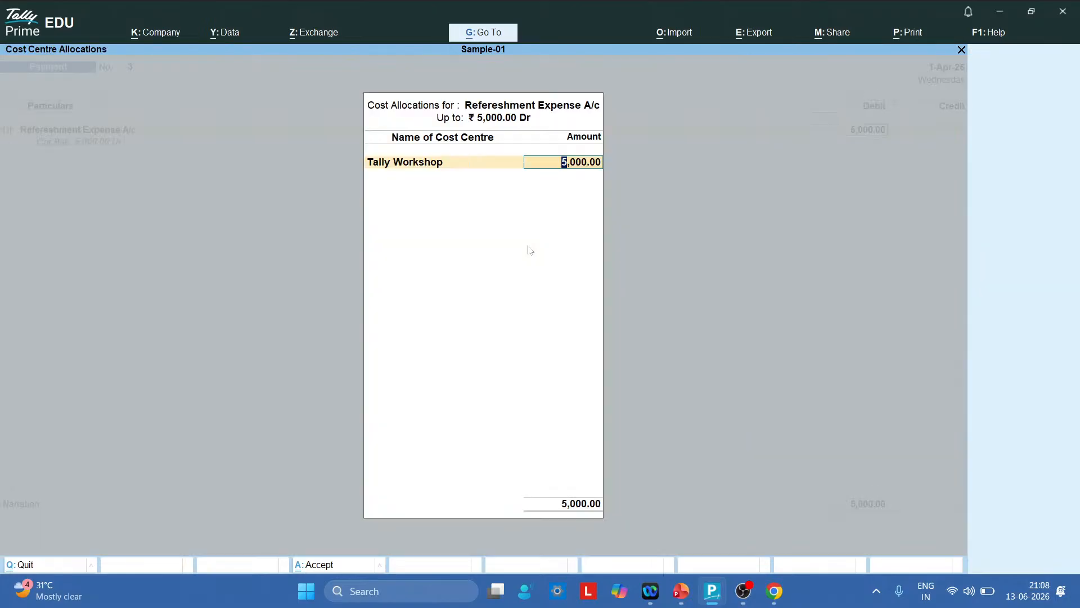
text(3,00)
text(0)
key(Return)
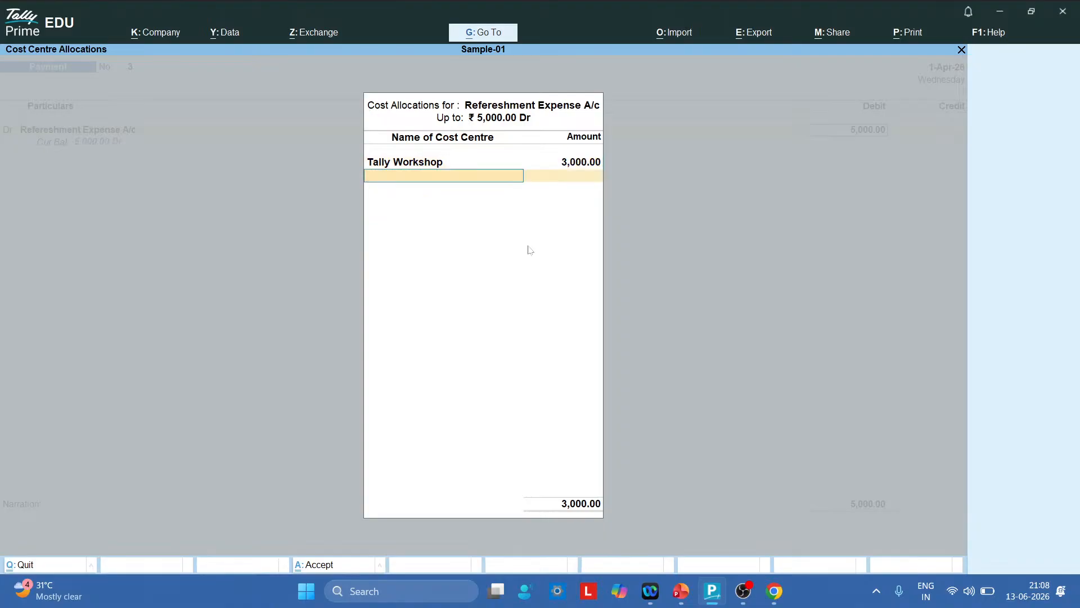
text(Ex)
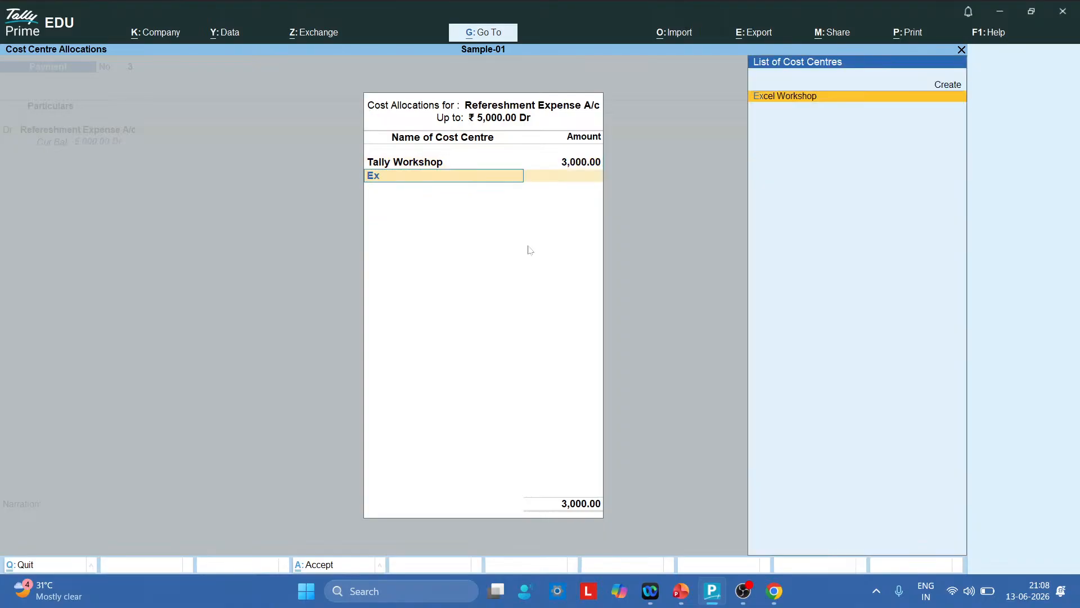
key(Return)
key(Return)
key(Return)
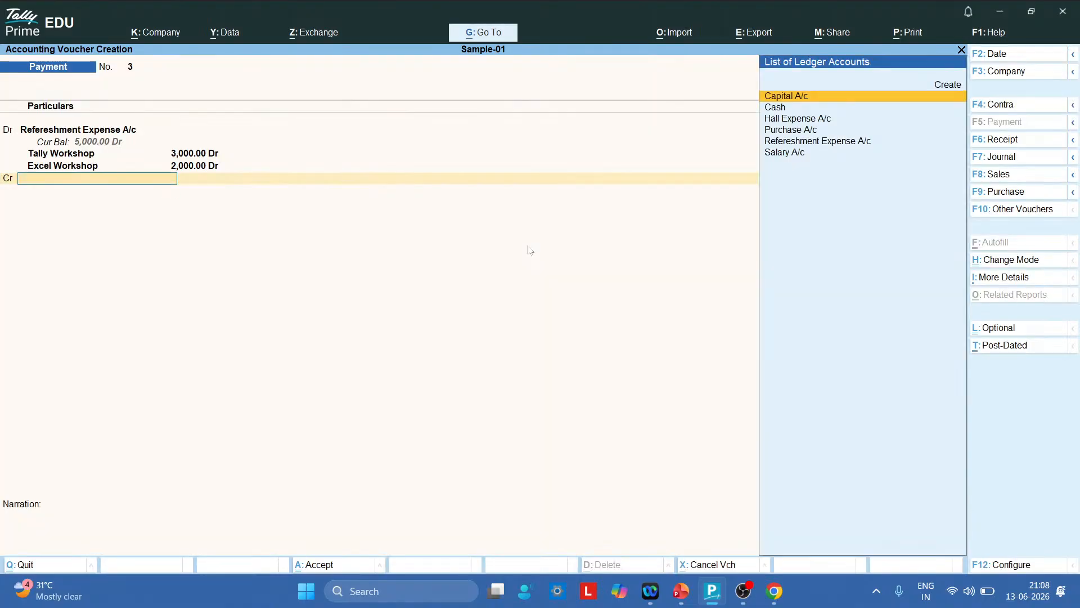
key(Down)
Credit Cash 5,000 past the cash warning and save the voucher
key(Return)
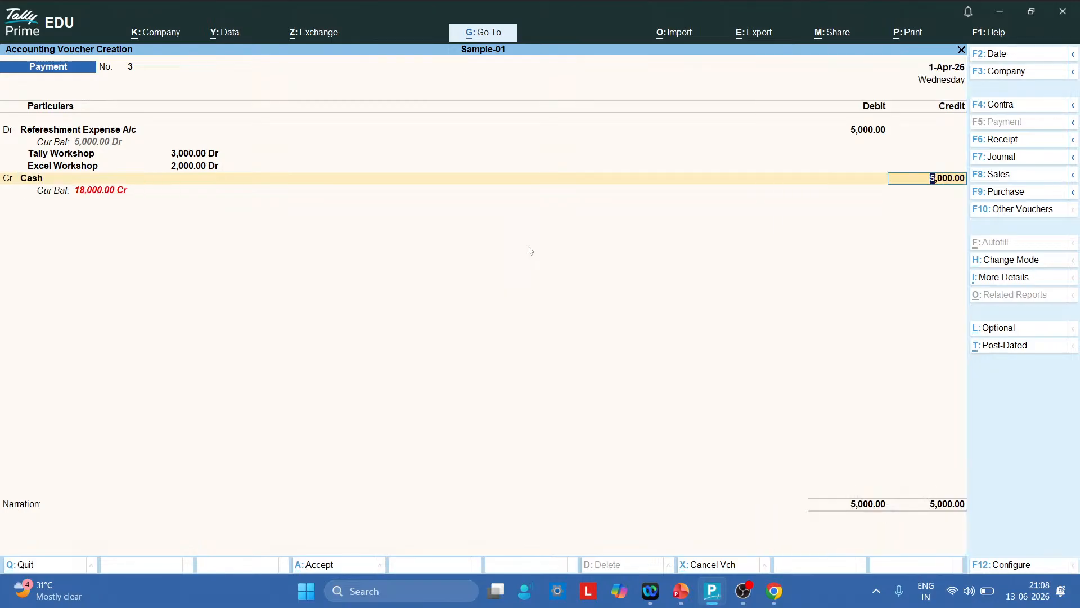
key(Return)
key(Return)
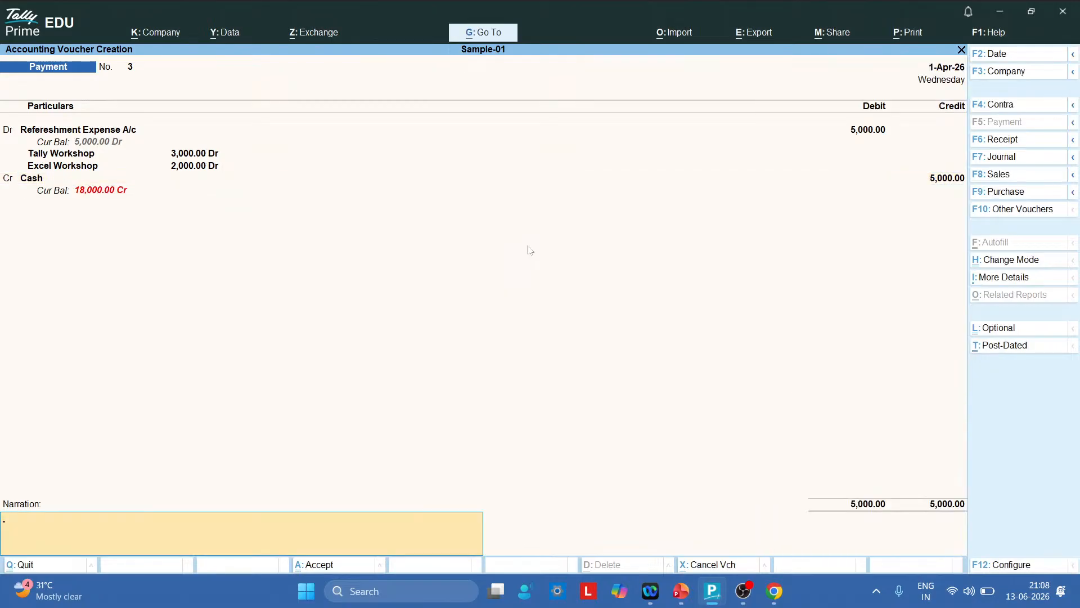
key(Return)
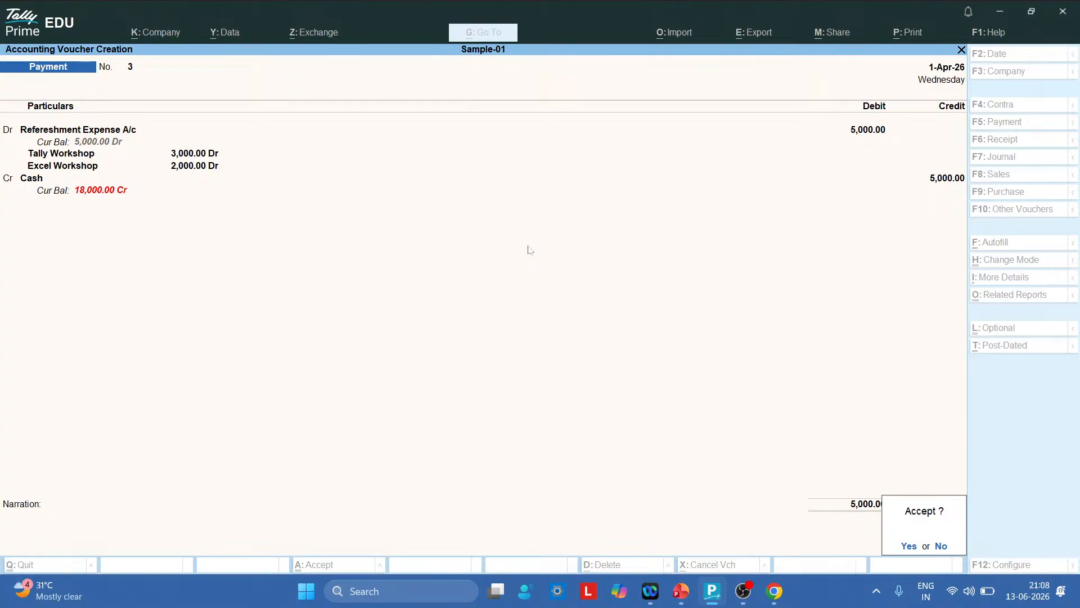
key(Return)
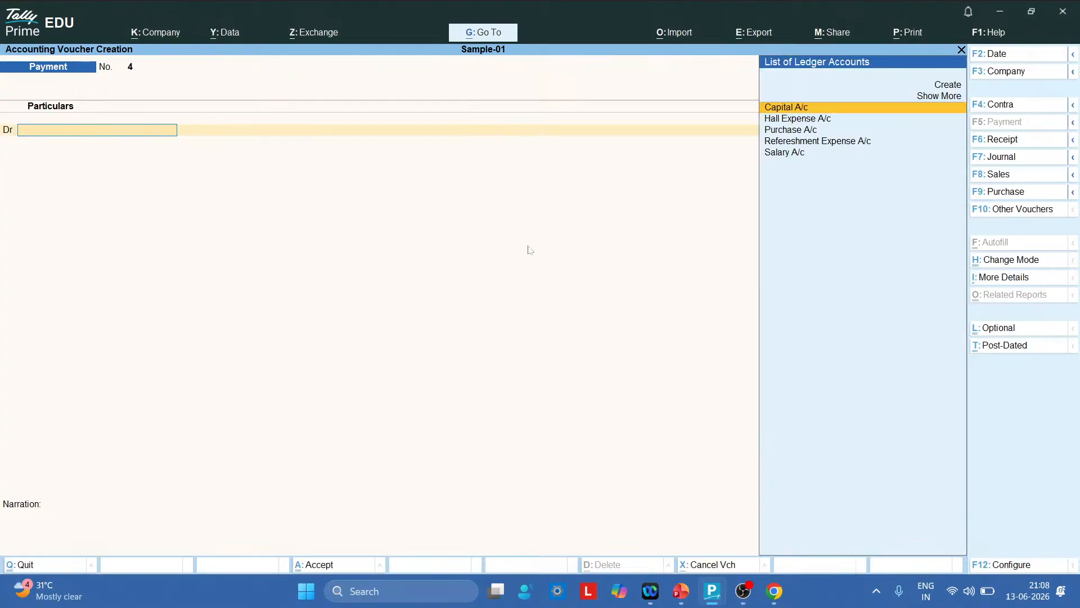
Close the voucher and view the Cost Centre Summary under Statements of Accounts
key(Escape)
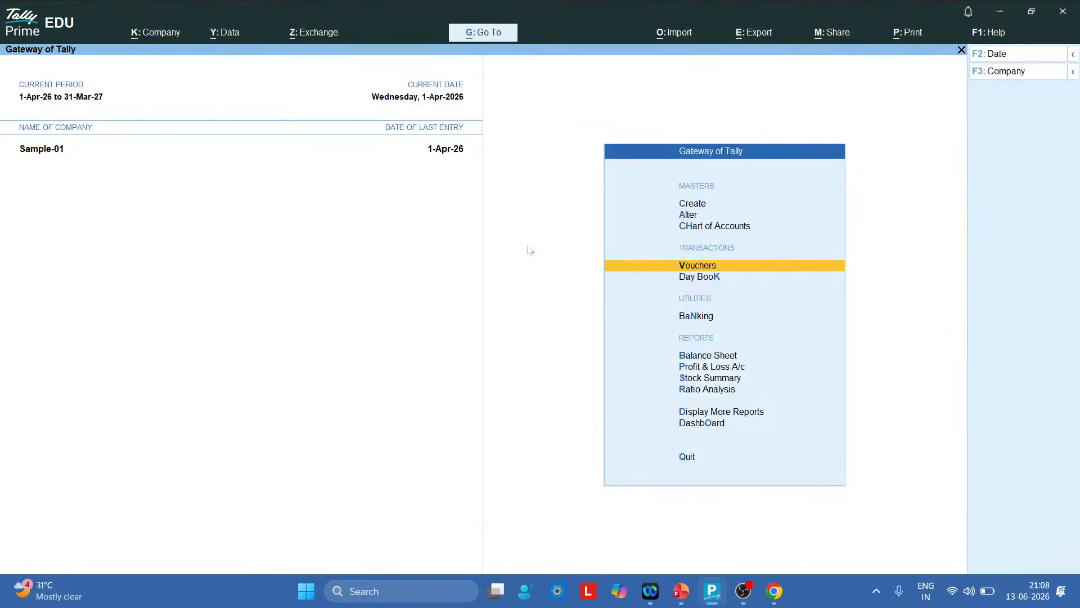
key(Down)
key(Down)
key(Down)
key(Down)
key(Down)
key(Down)
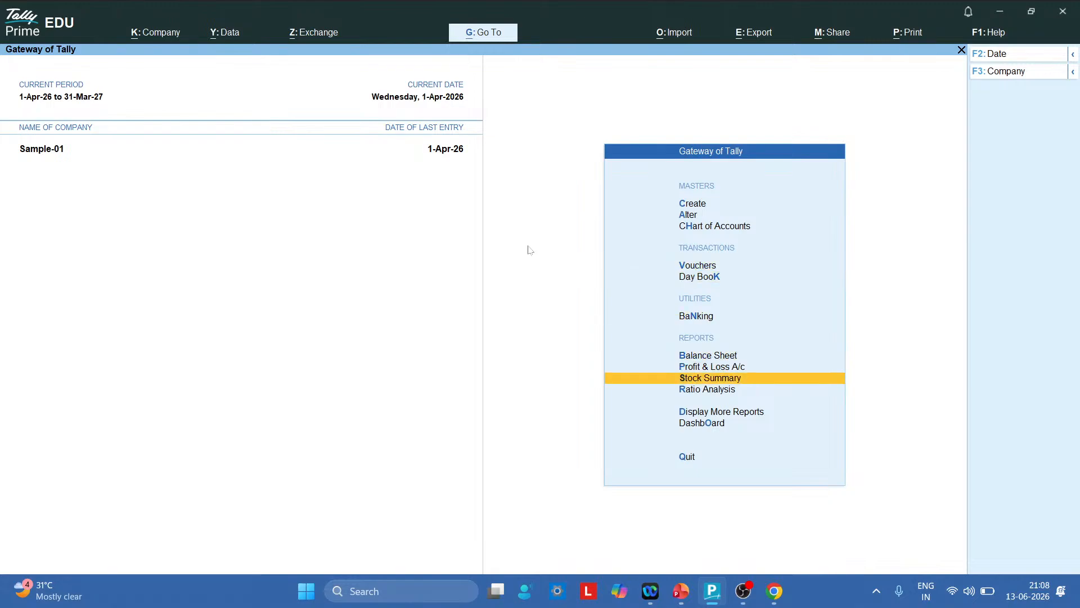
key(Down)
key(Return)
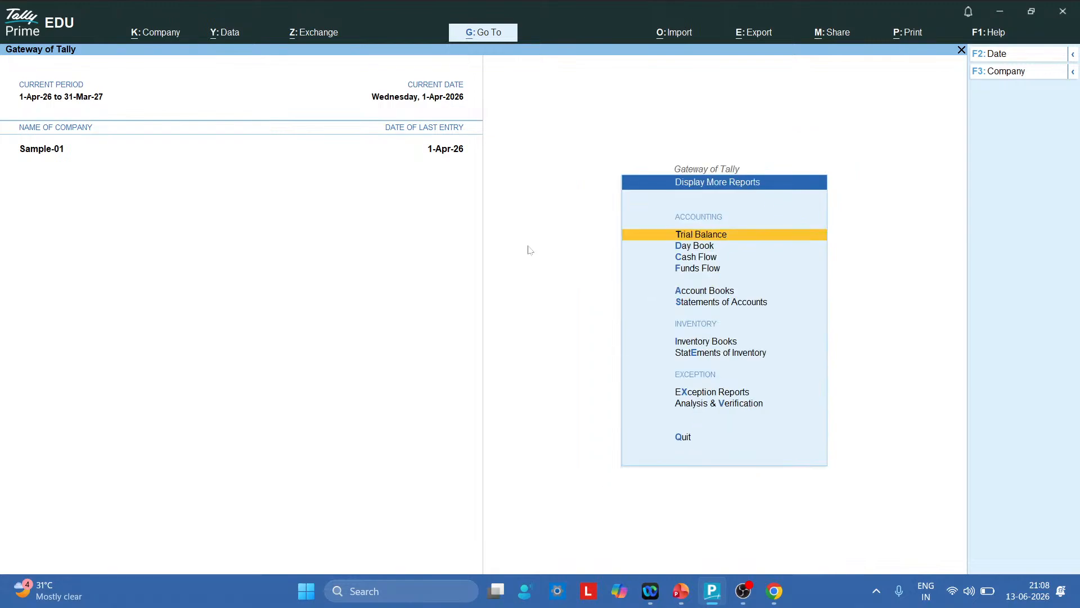
key(Down)
key(Down)
key(Down)
key(Down)
key(Down)
key(Down)
key(Down)
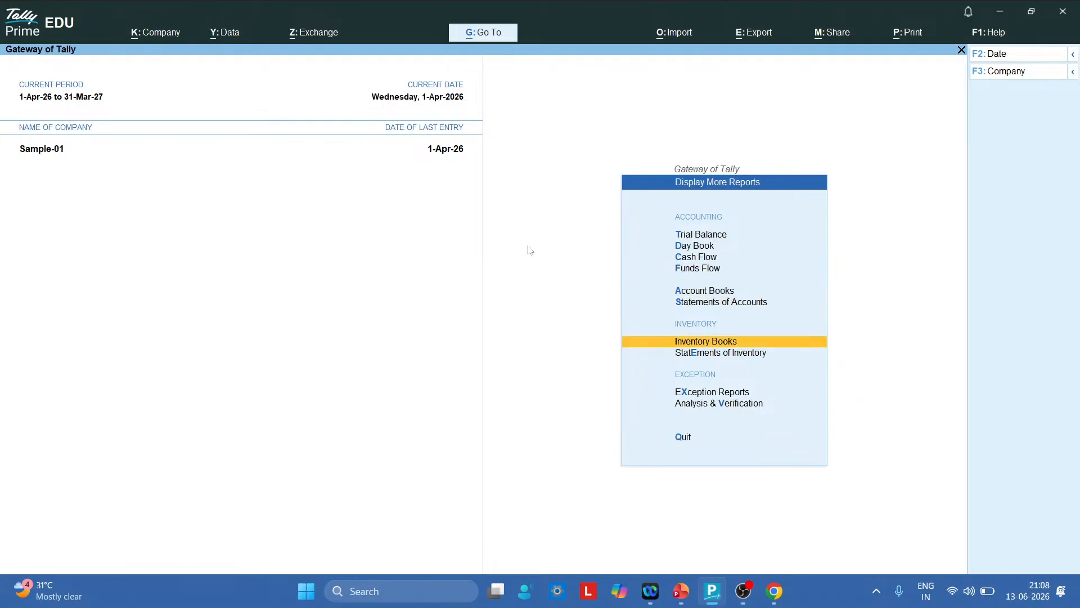
key(Up)
key(Up)
key(Return)
key(Return)
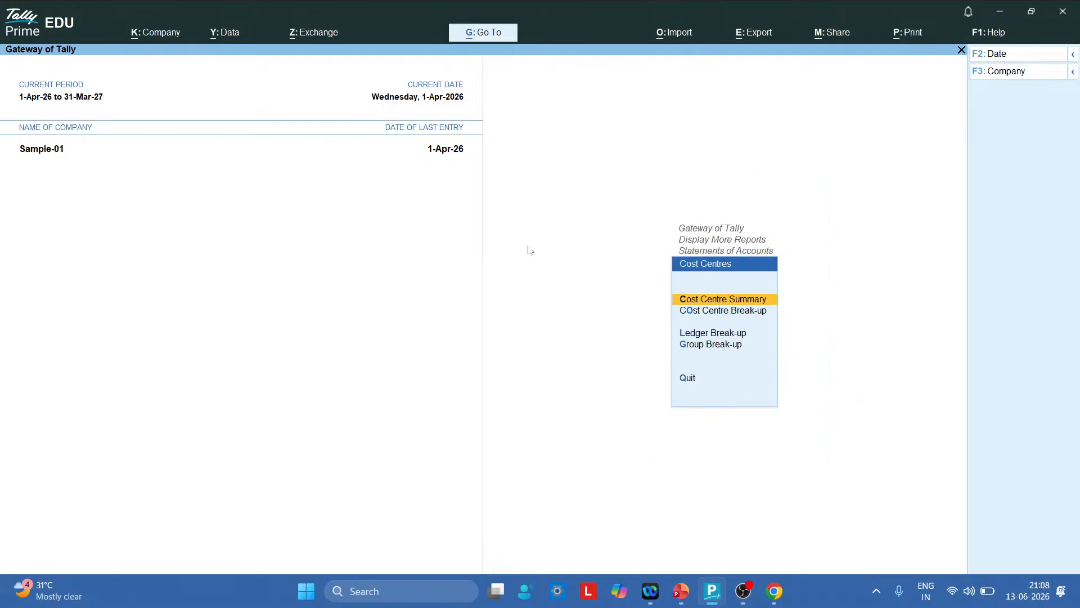
key(Return)
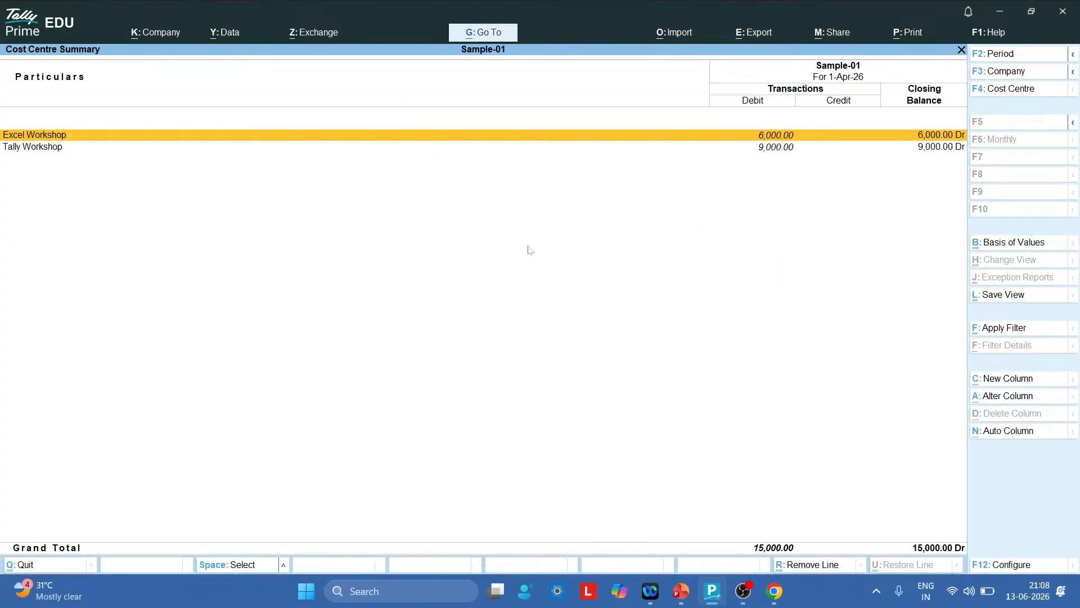
key(alt)
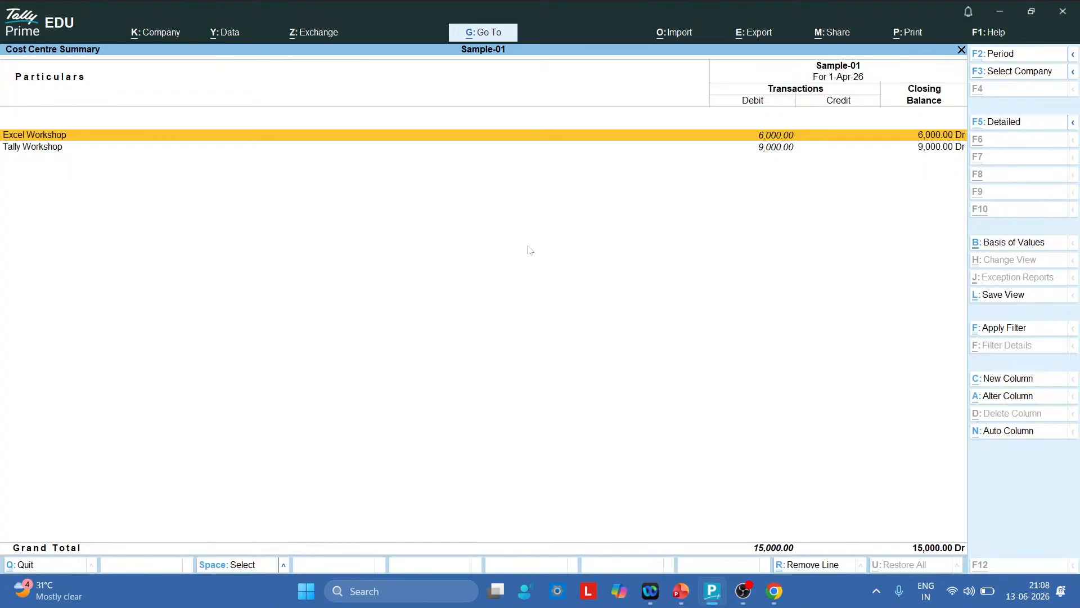
View Excel Workshop's Cost Centre Break-up totalling 6,000, then switch to the slide show
key(Escape)
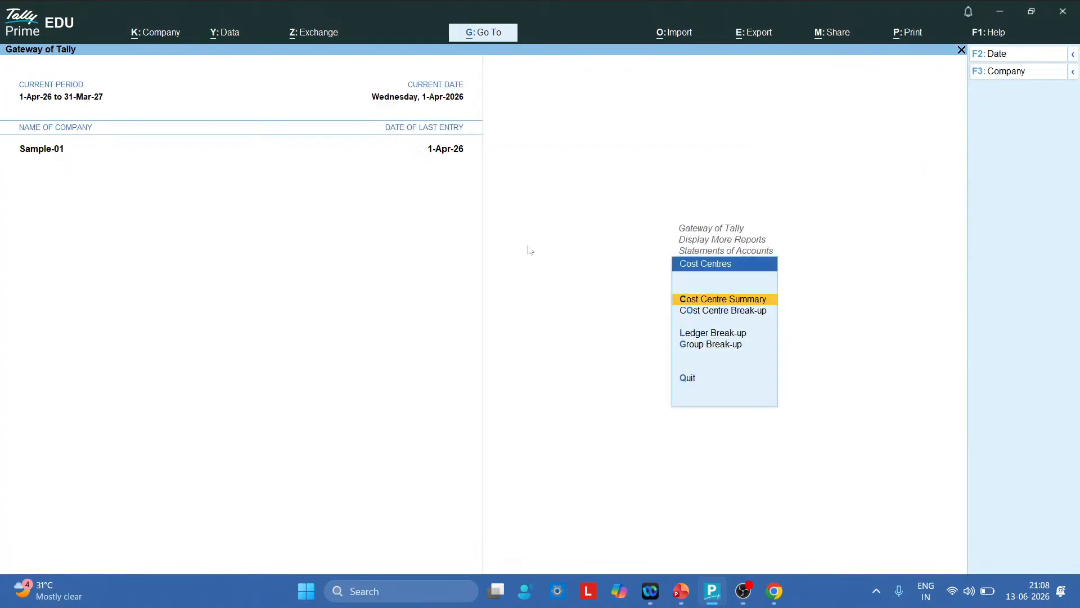
key(Down)
key(Return)
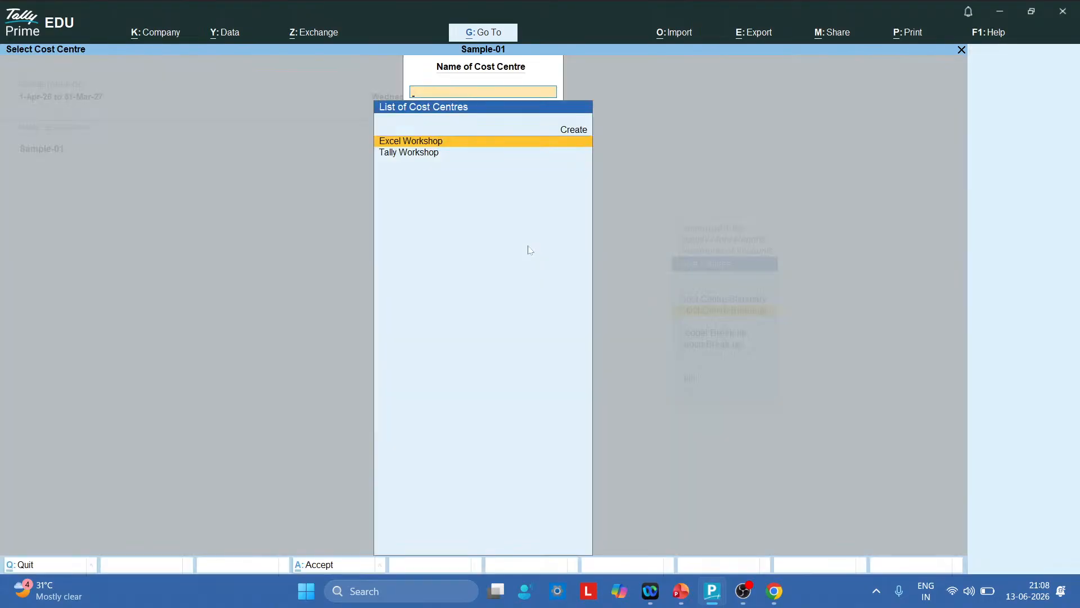
key(Return)
key(Return)
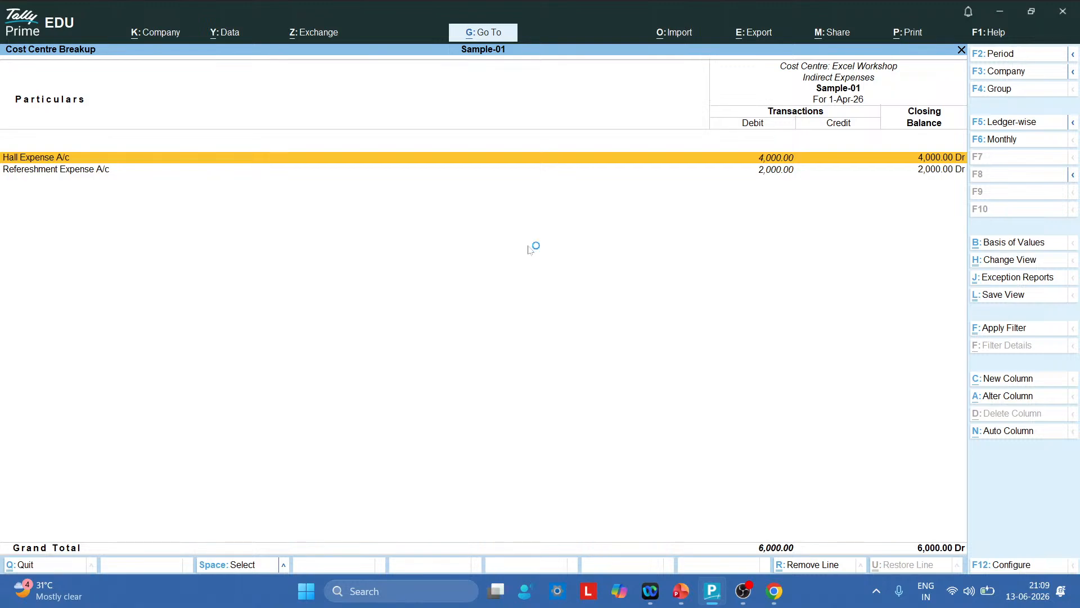
key(alt+Tab)
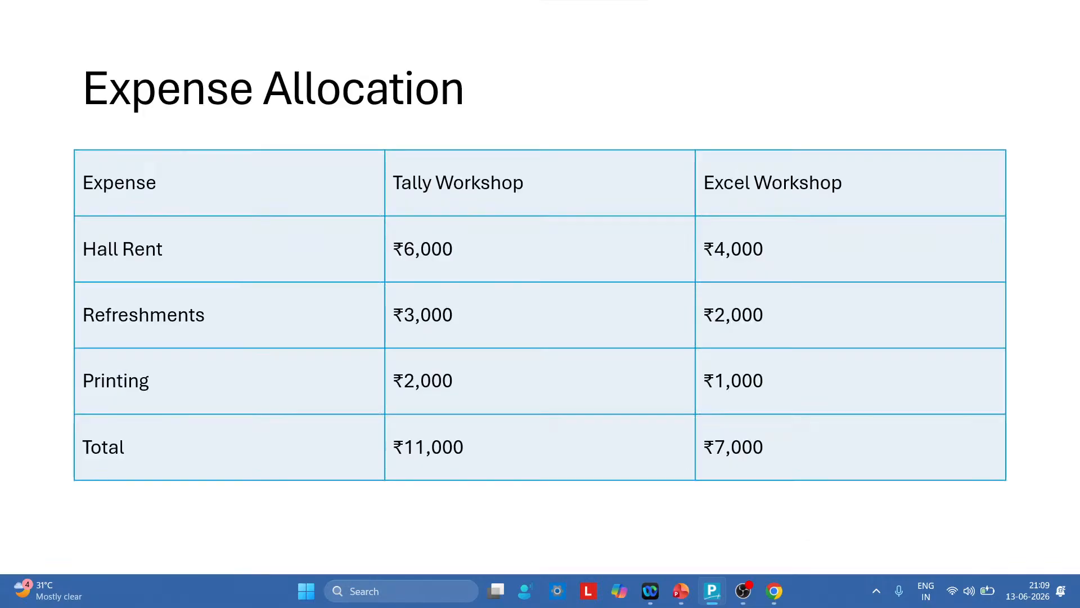
Step through the slides to Create Cost Centres (Accounts, Admissions, HR Departments), then return to TallyPrime
key(Right)
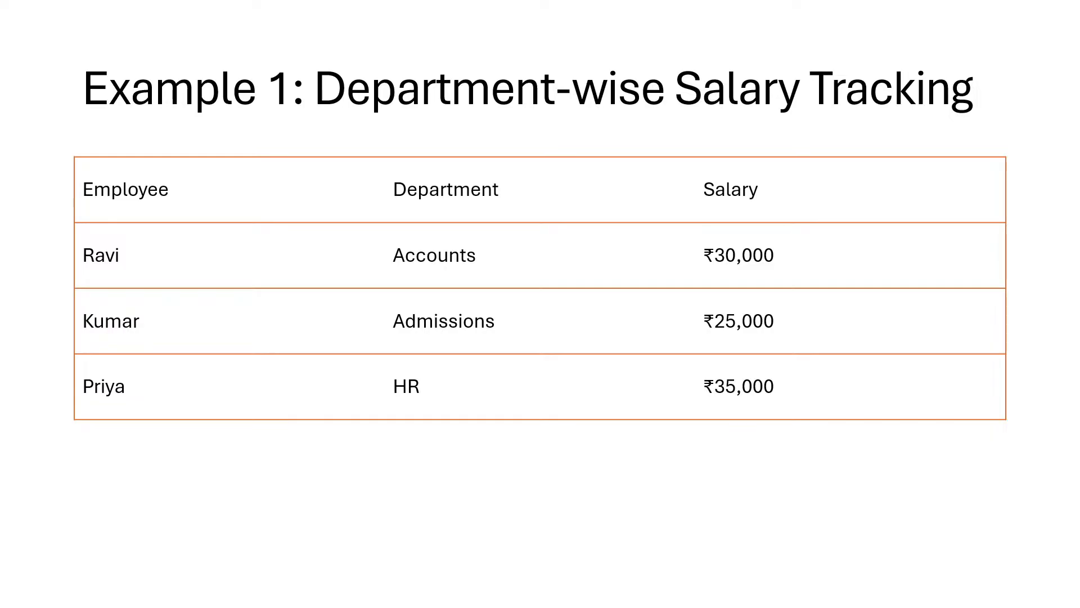
key(Right)
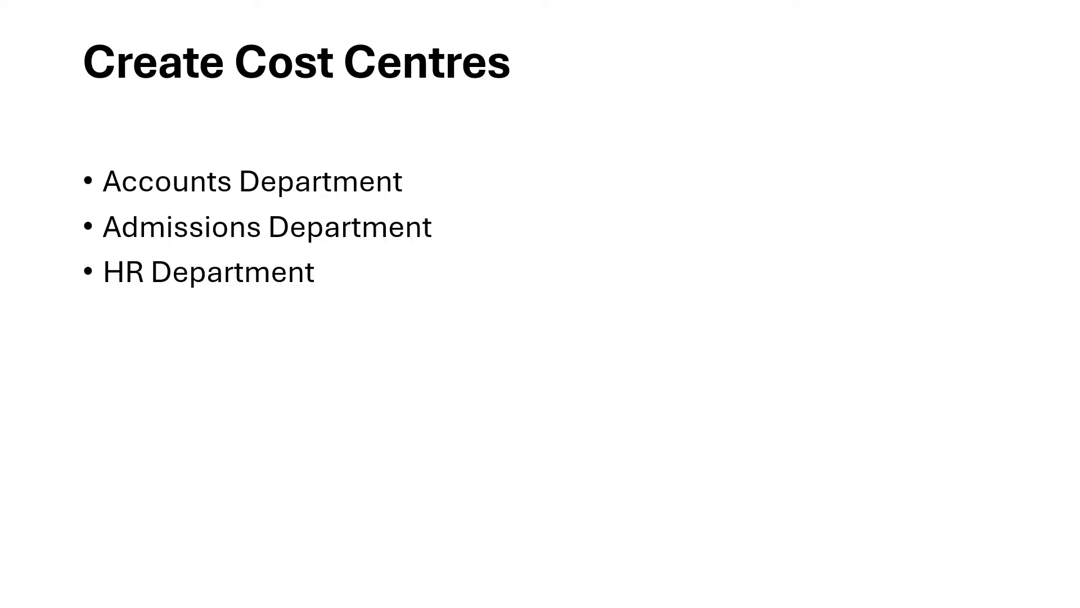
key(Left)
key(Right)
key(Right)
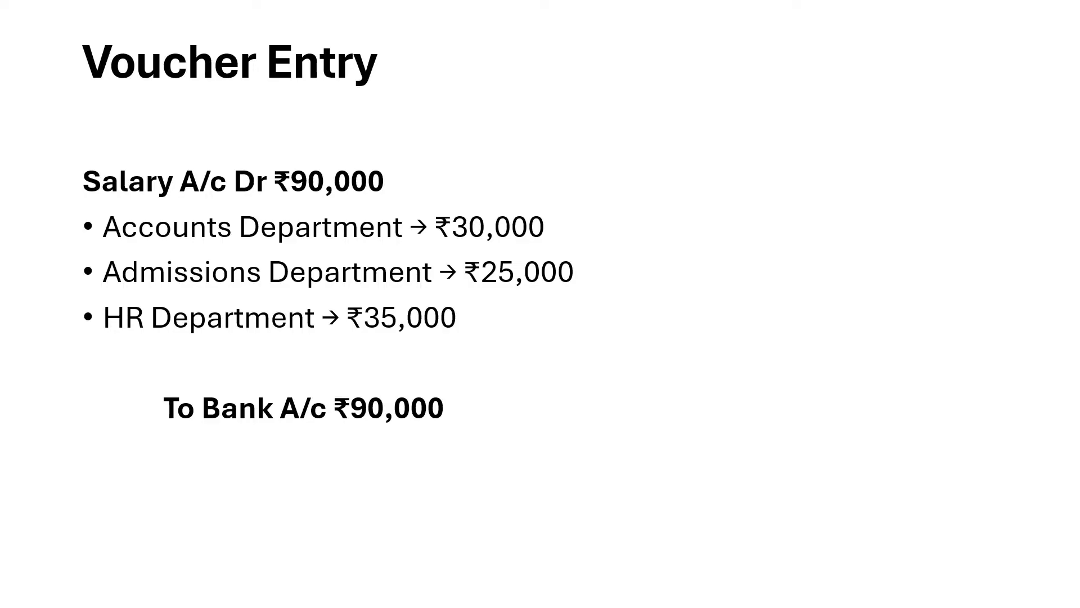
key(Left)
key(Left)
key(Left)
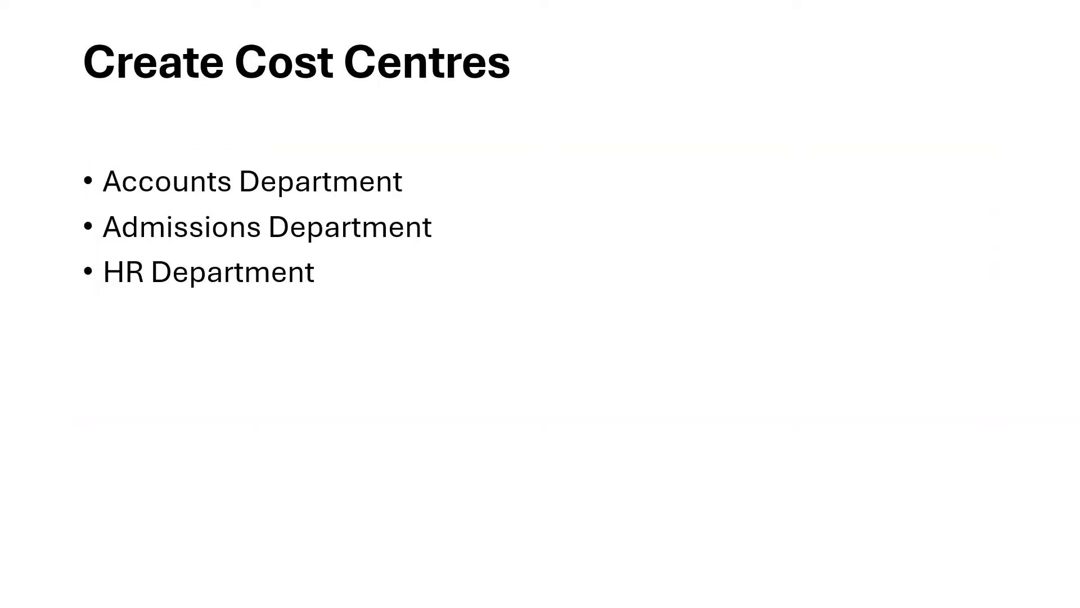
key(alt+Tab)
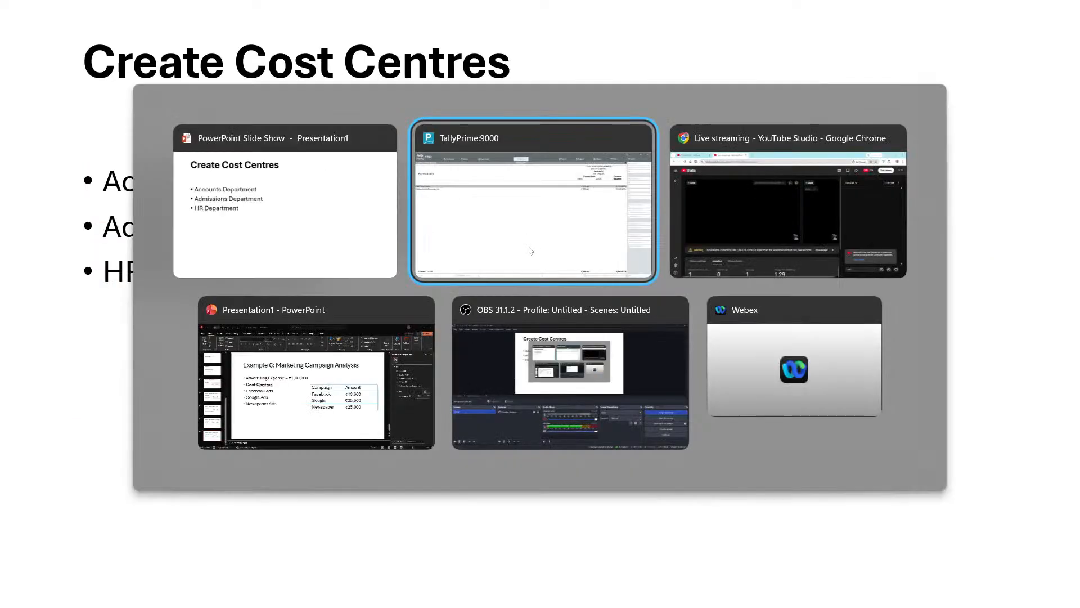
Create the Accounts Department cost centre under Primary
key(Escape)
key(Escape)
key(Escape)
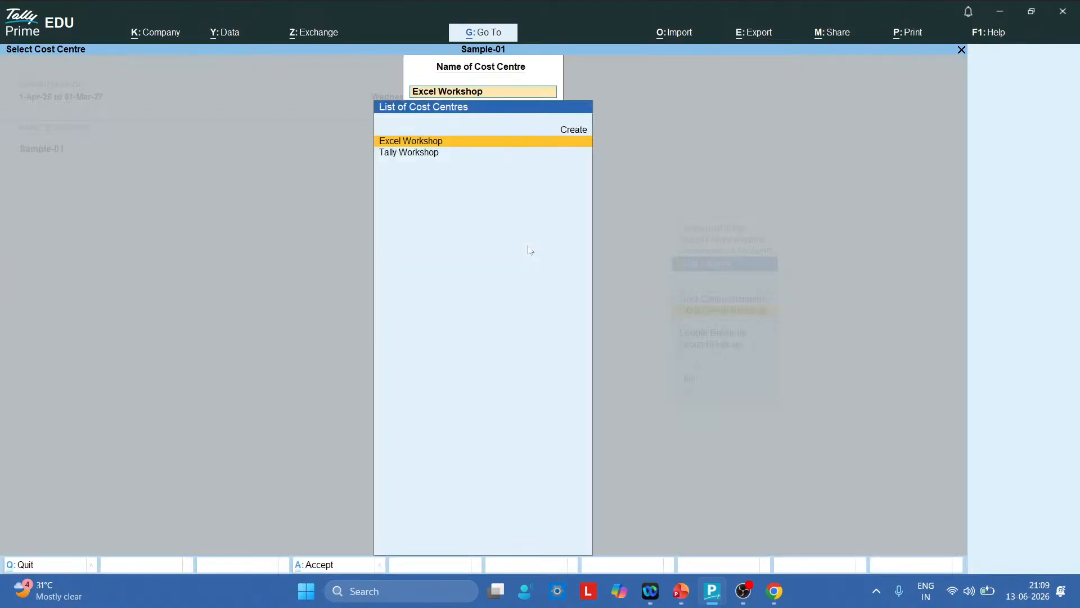
key(Escape)
key(Escape)
key(Escape)
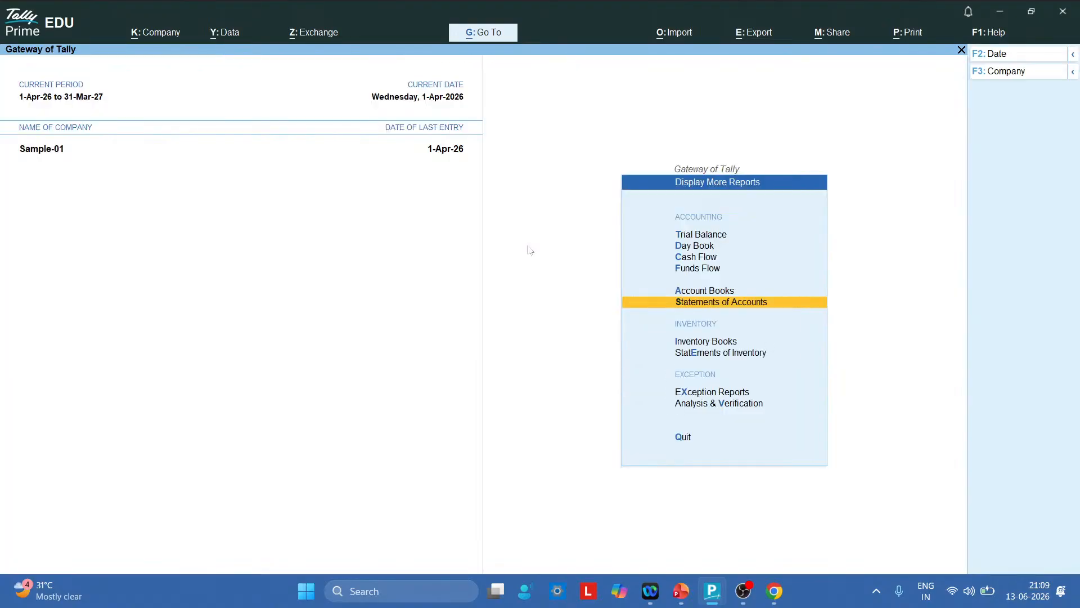
key(Up)
key(Up)
key(Up)
key(Up)
key(Up)
key(Up)
key(Up)
key(Up)
key(Up)
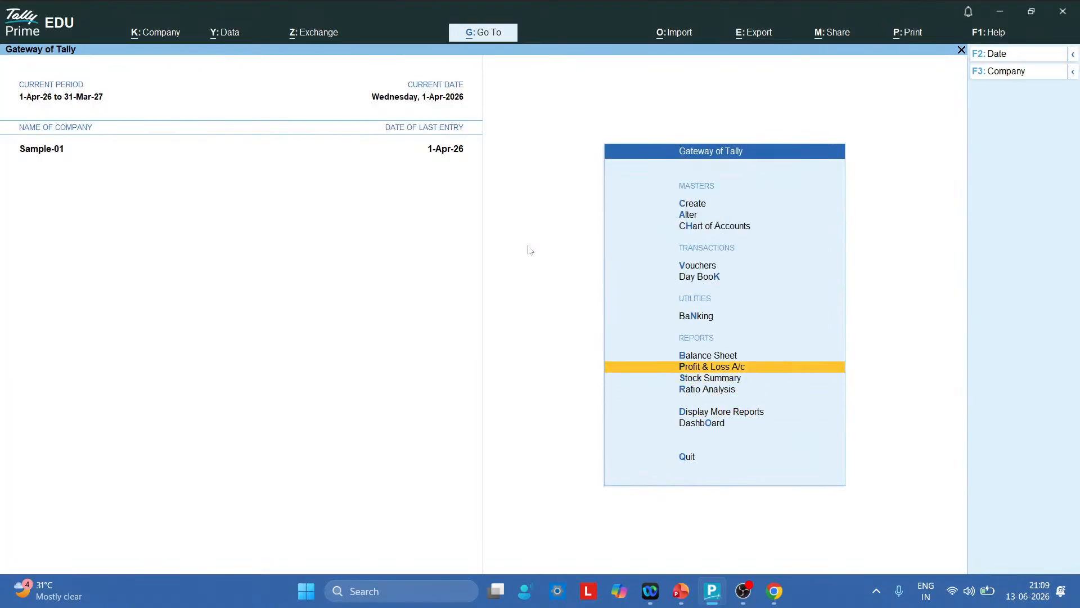
key(Up)
key(Return)
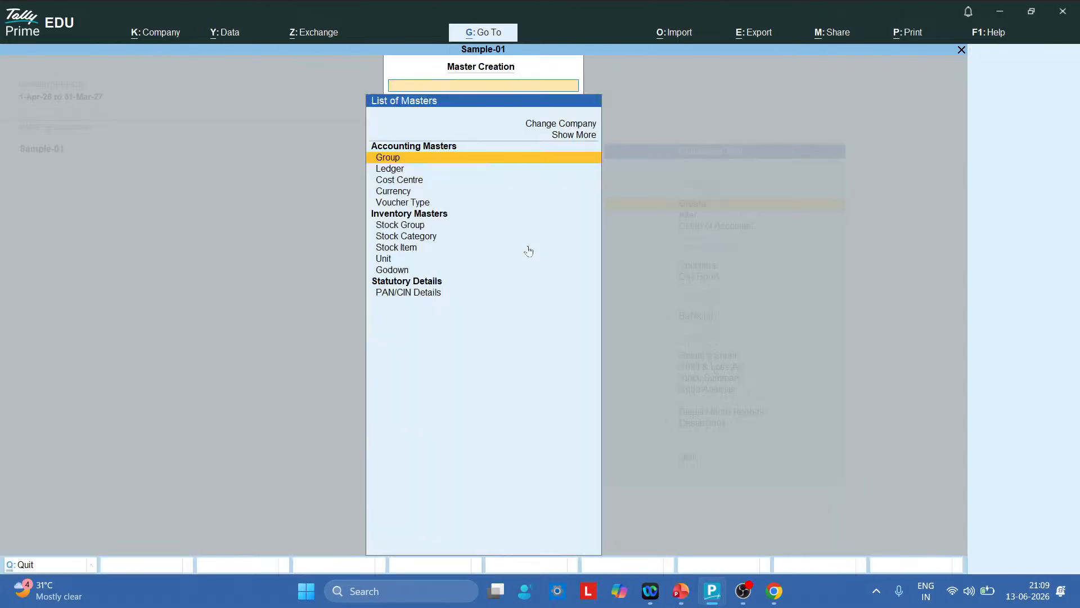
key(Down)
key(Down)
key(Return)
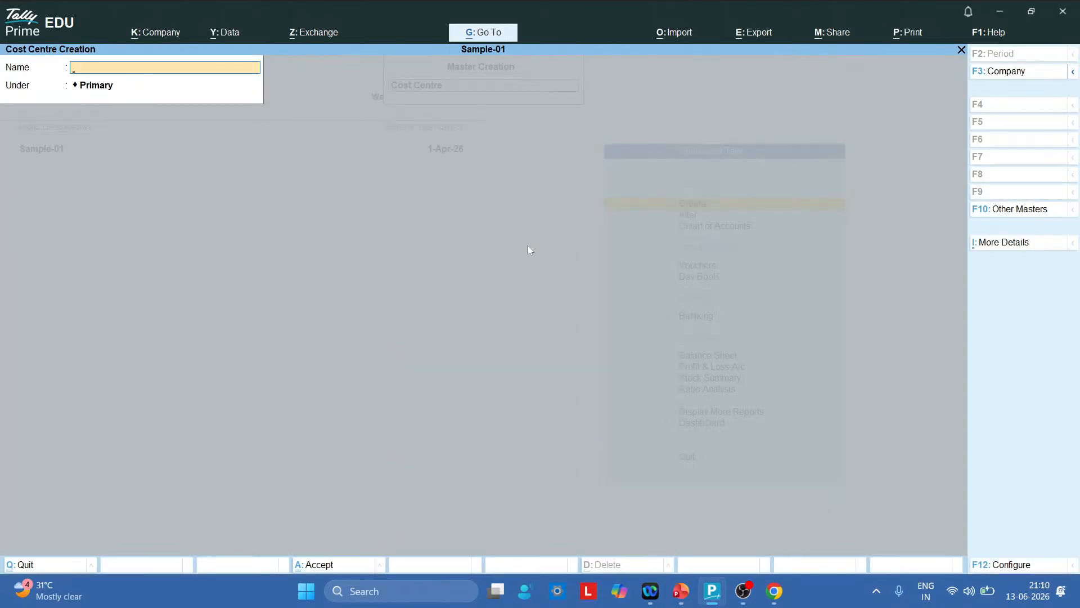
text(Accounts Department)
key(Return)
key(Return)
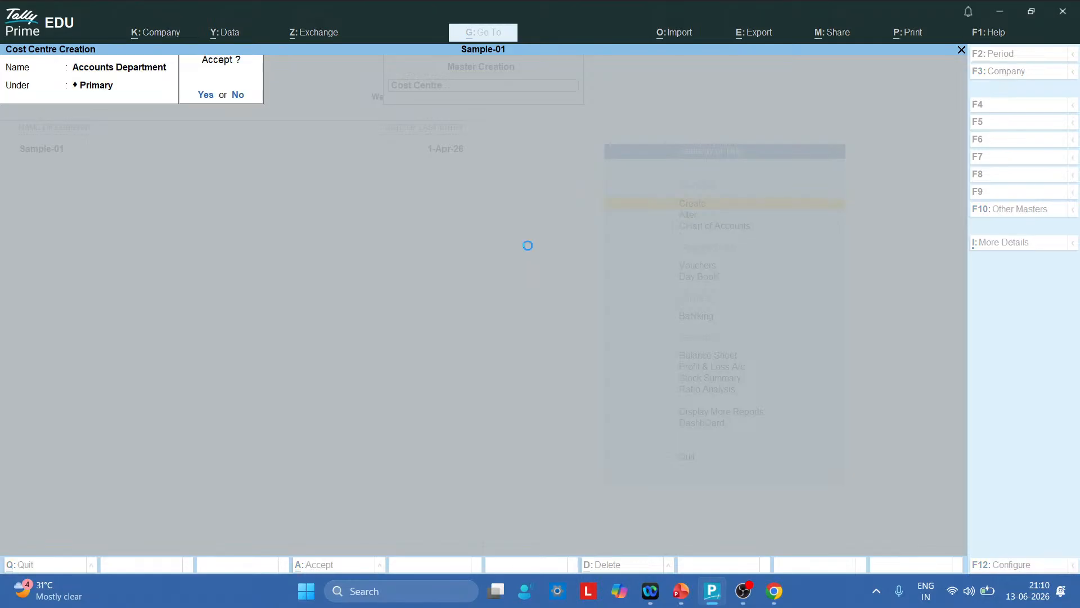
key(Return)
Add the HR Department and Admissions Department cost centres, fixing typos in both names
text(HR)
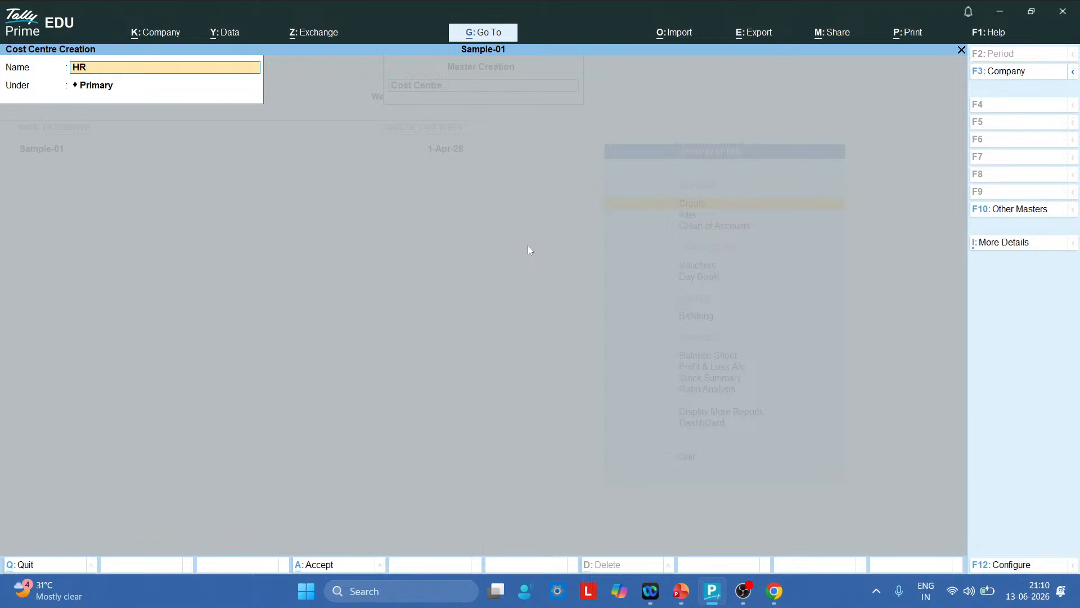
text( Deparmen)
key(BackSpace)
key(BackSpace)
key(BackSpace)
key(BackSpace)
text(tme)
key(Return)
key(Return)
key(Return)
text(Admissions Departmn)
key(BackSpace)
text(ent)
key(Return)
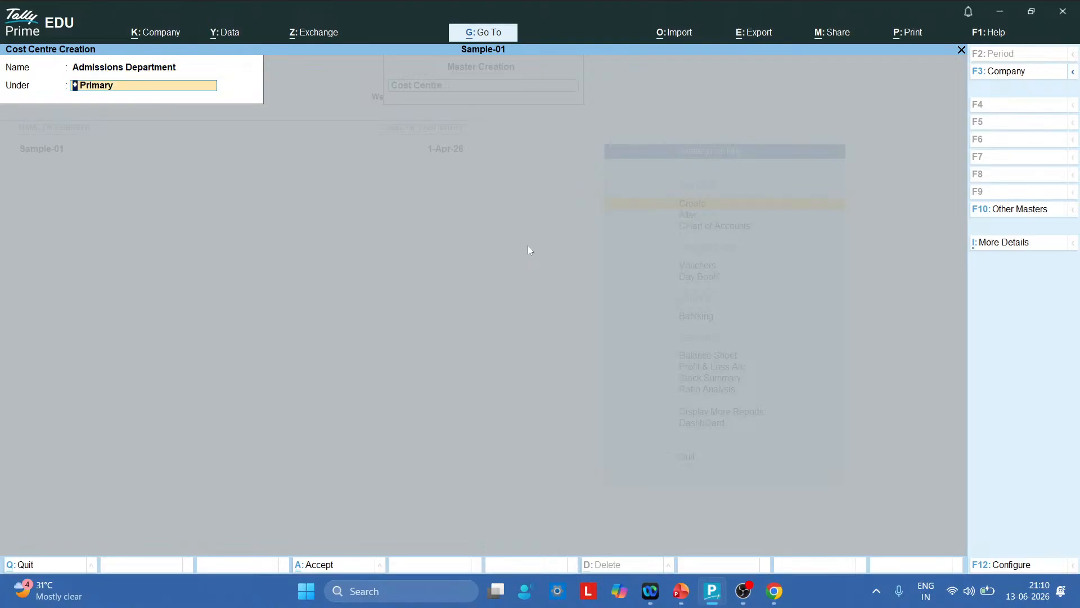
key(Return)
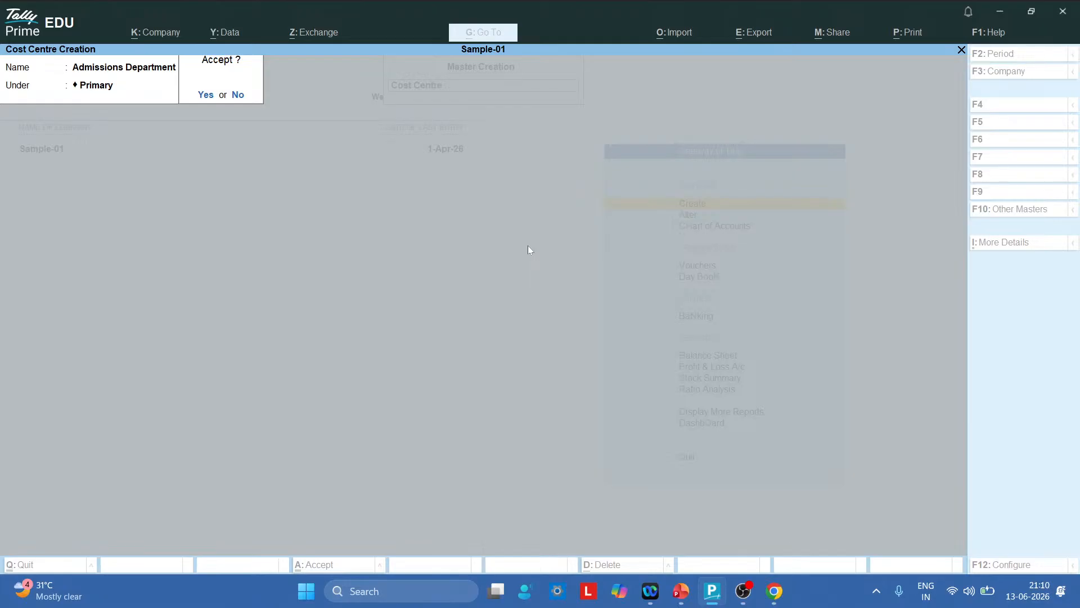
key(Return)
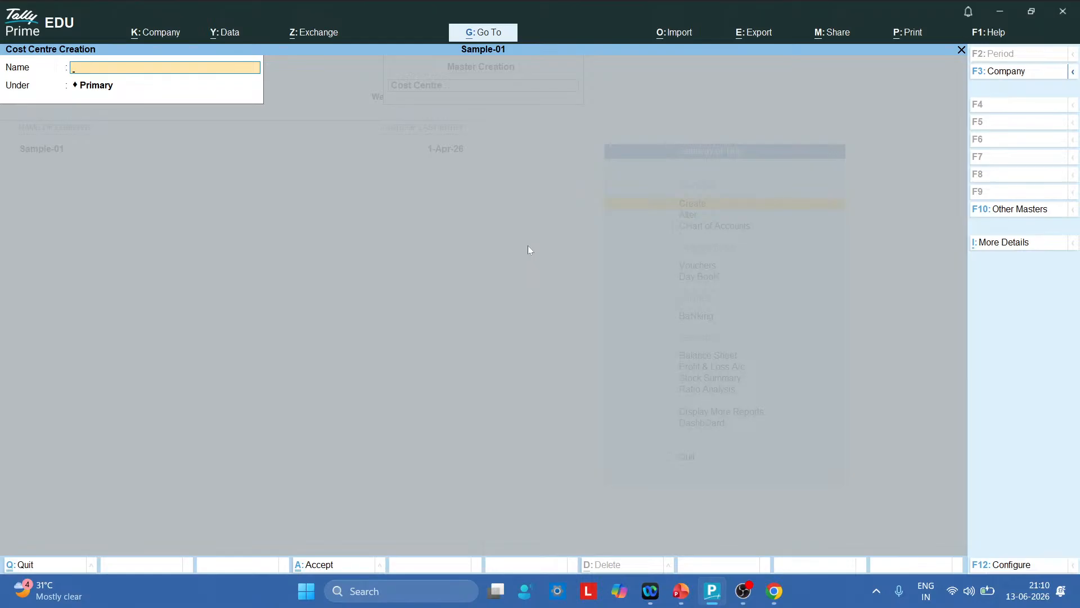
Close cost centre creation and return to the Gateway of Tally
key(Escape)
key(Return)
key(Escape)
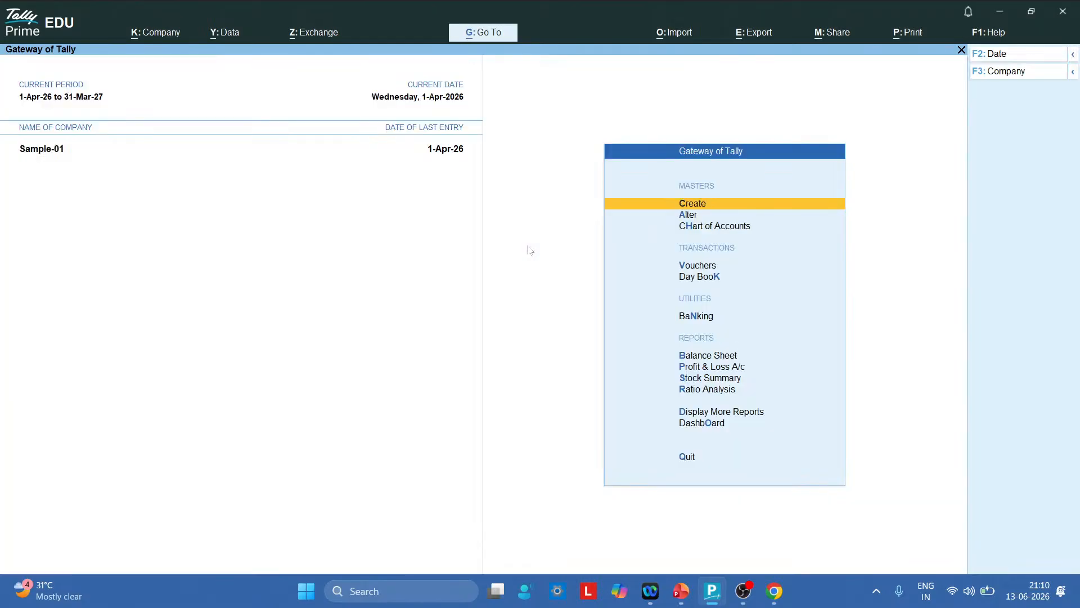
key(Down)
key(Down)
key(Down)
In a new Payment voucher, drop the duplicate Salary a/c ledger and debit Salary A/c 90,000
key(Return)
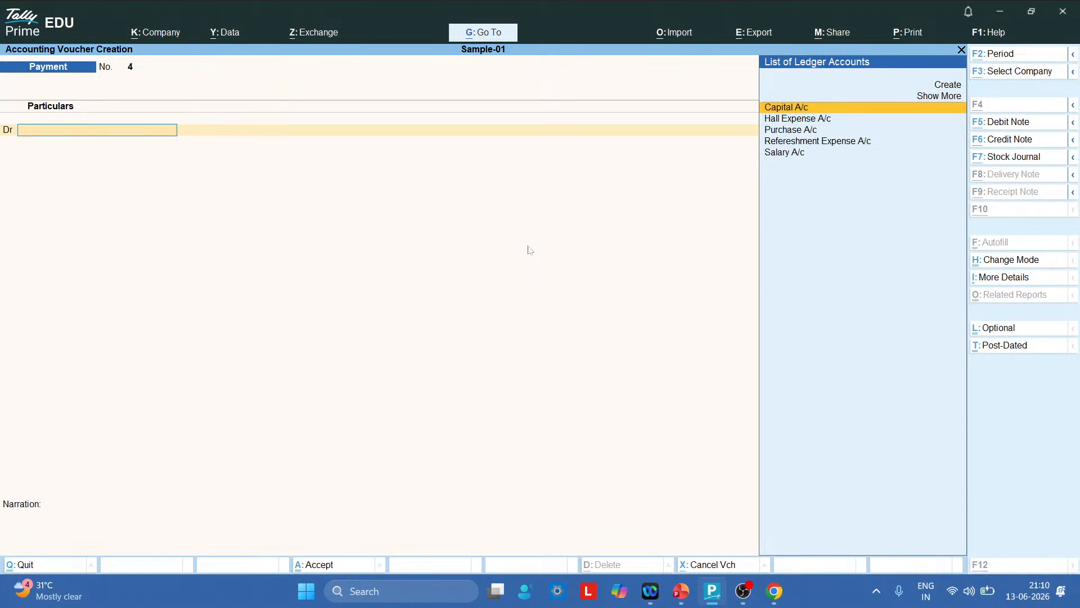
key(alt+c)
text(Salary)
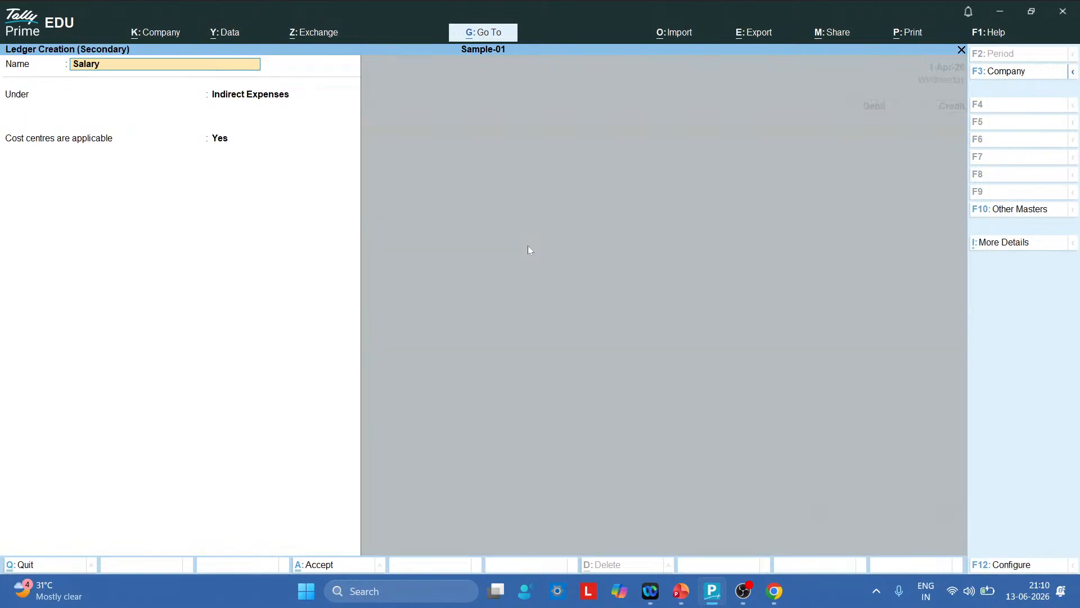
text( a/c)
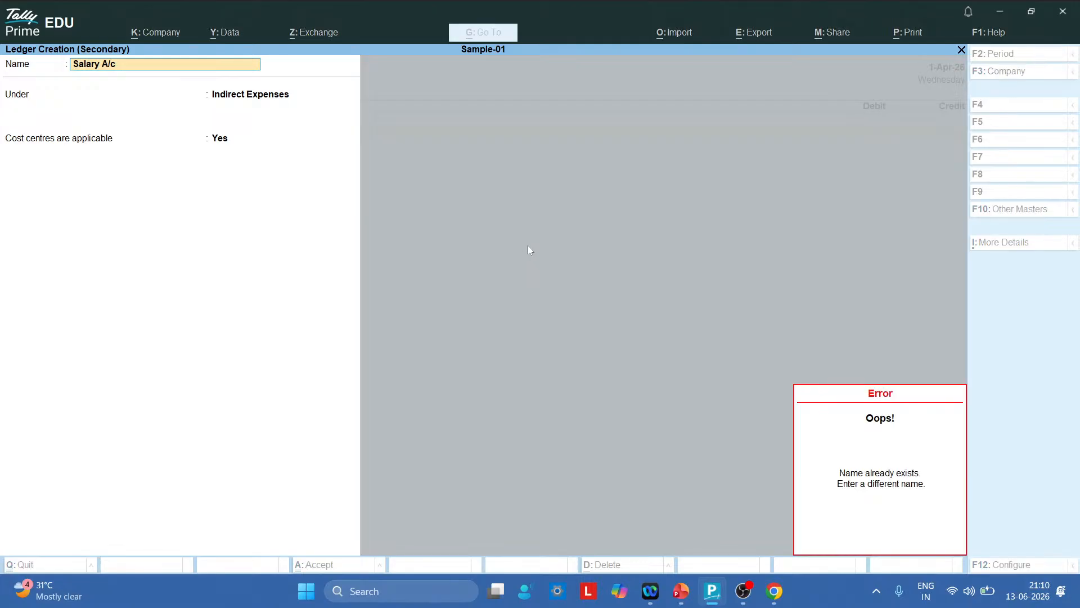
key(Escape)
key(Escape)
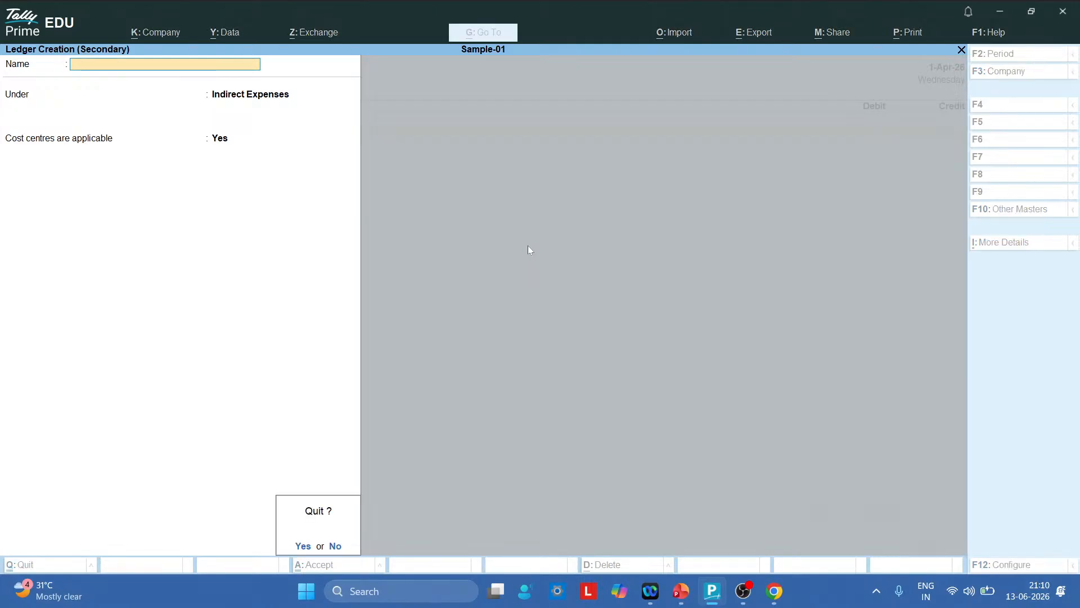
text(y)
text(Sa)
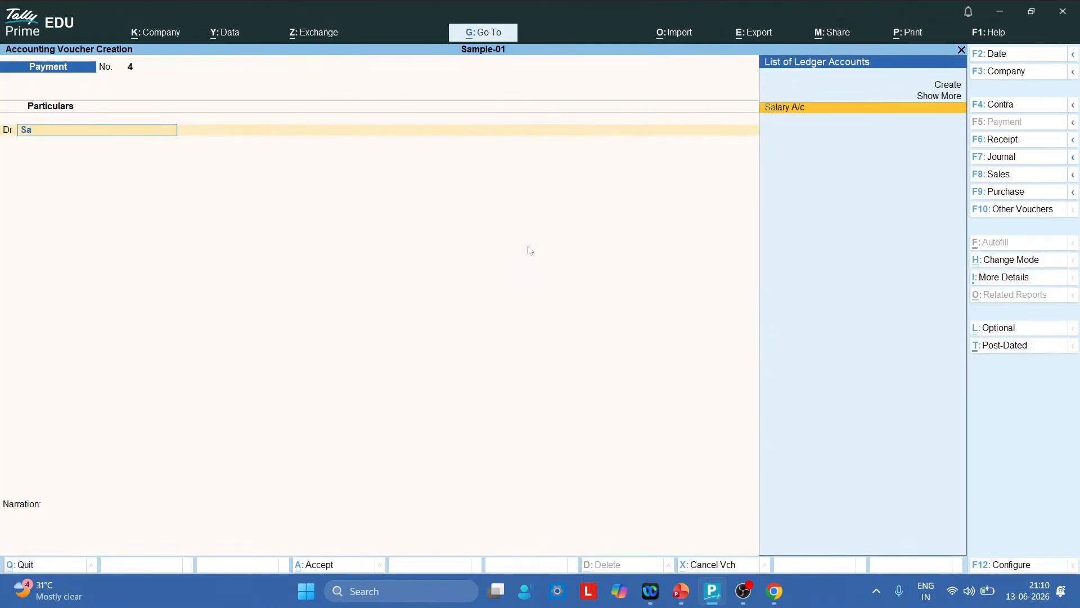
key(Return)
text(90000)
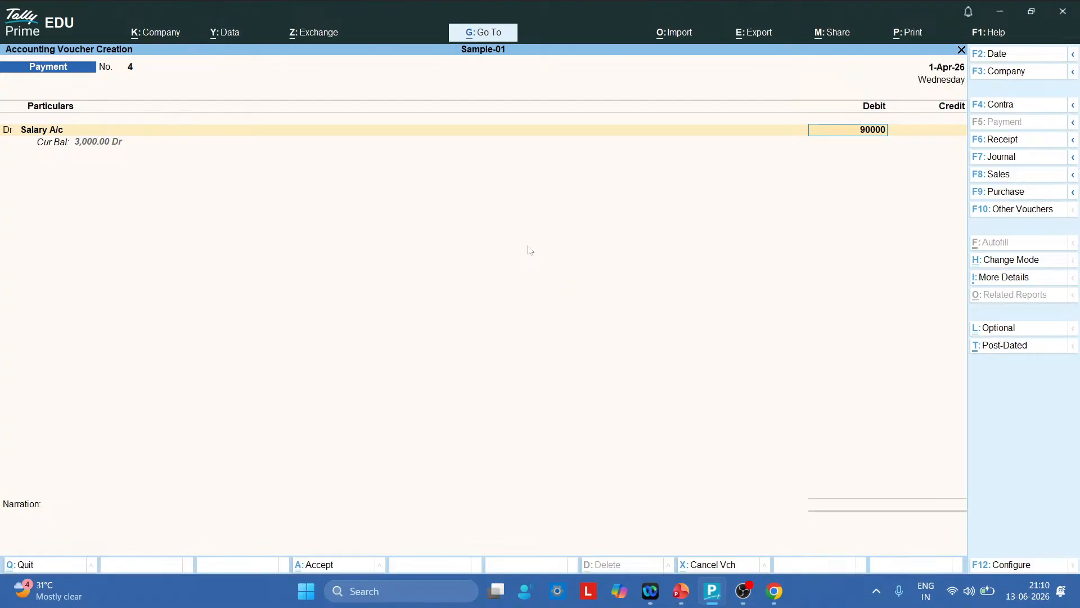
key(Return)
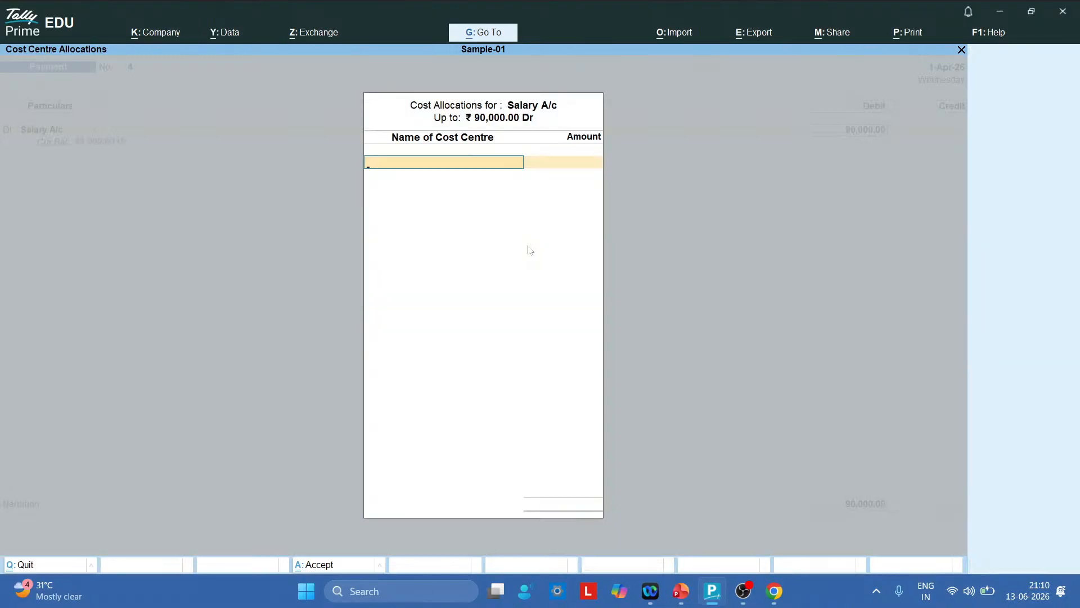
Allocate 25,000 of the salary to Admissions Department, checking the salary example slide
text(A)
key(Down)
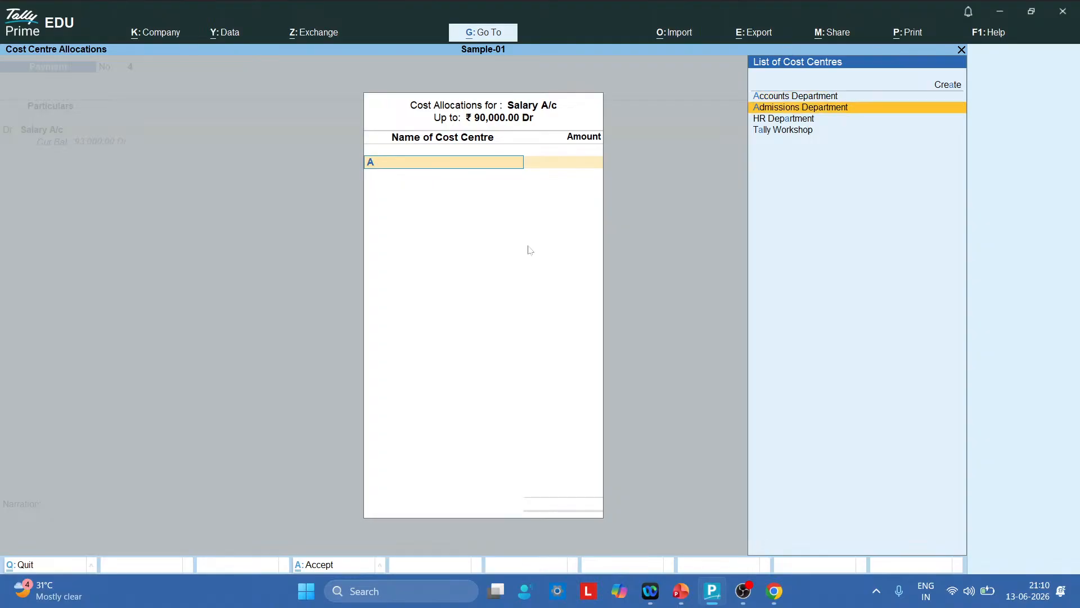
key(Return)
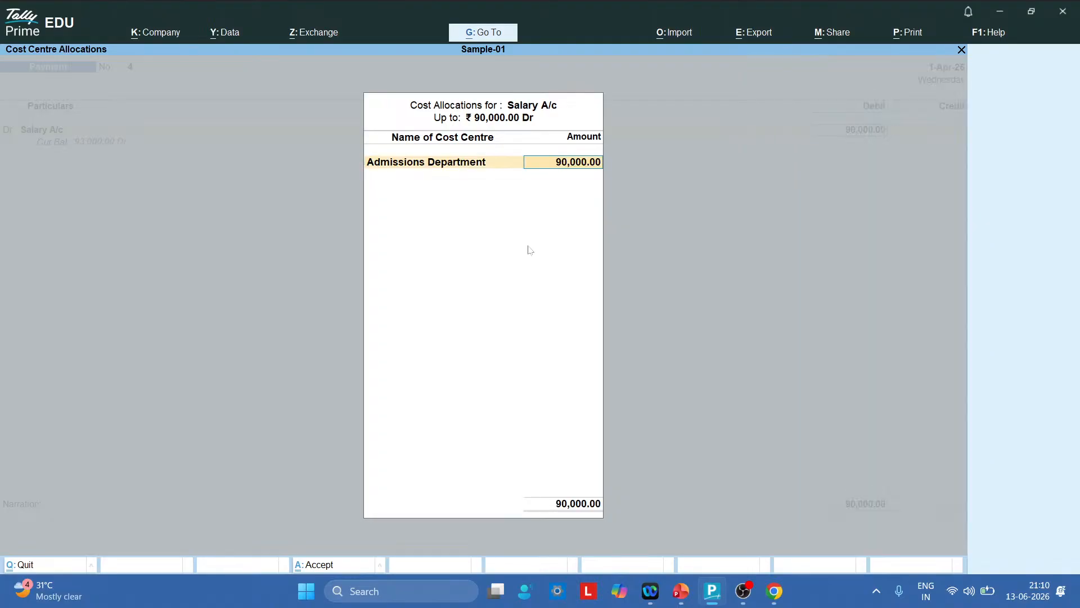
key(alt+Tab)
key(Right)
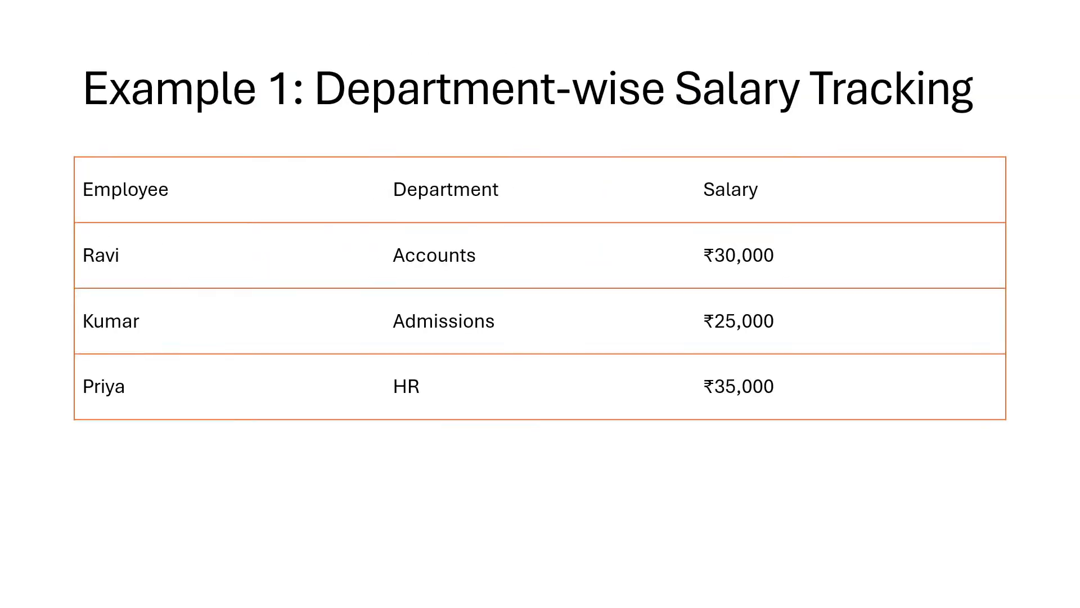
key(alt+Tab)
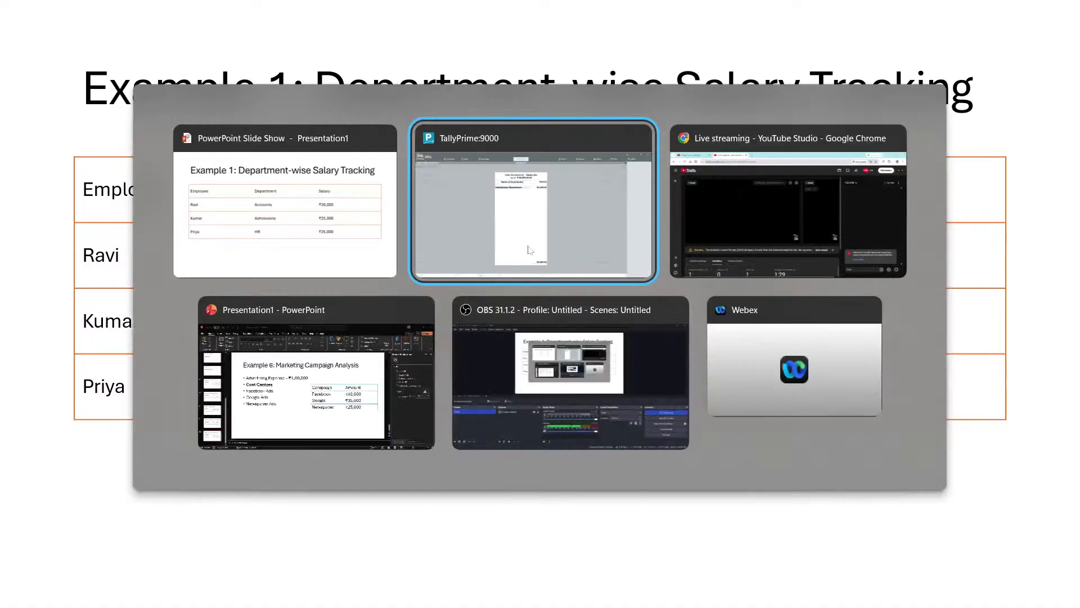
text(25,000)
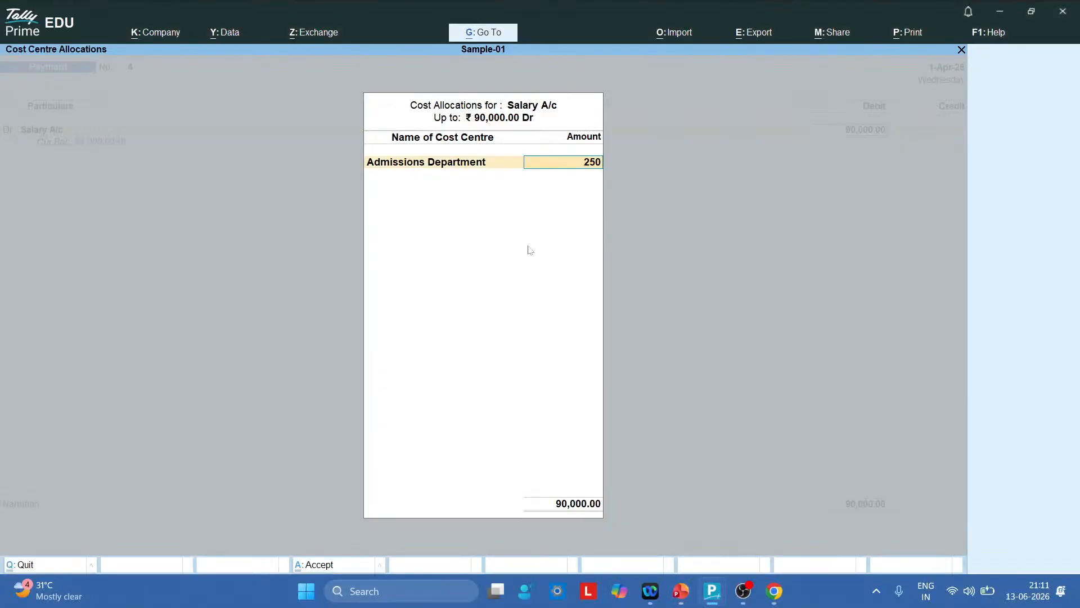
key(Return)
Allocate Accounts Department 30,000 and HR Department the remaining 35,000
key(alt+Tab)
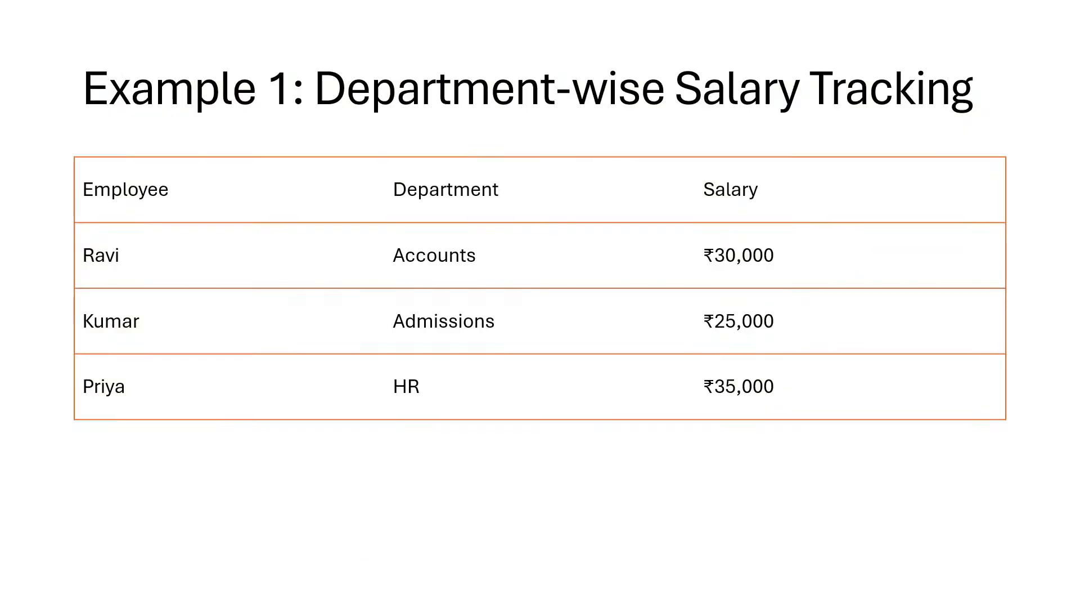
key(alt+Tab)
text(A)
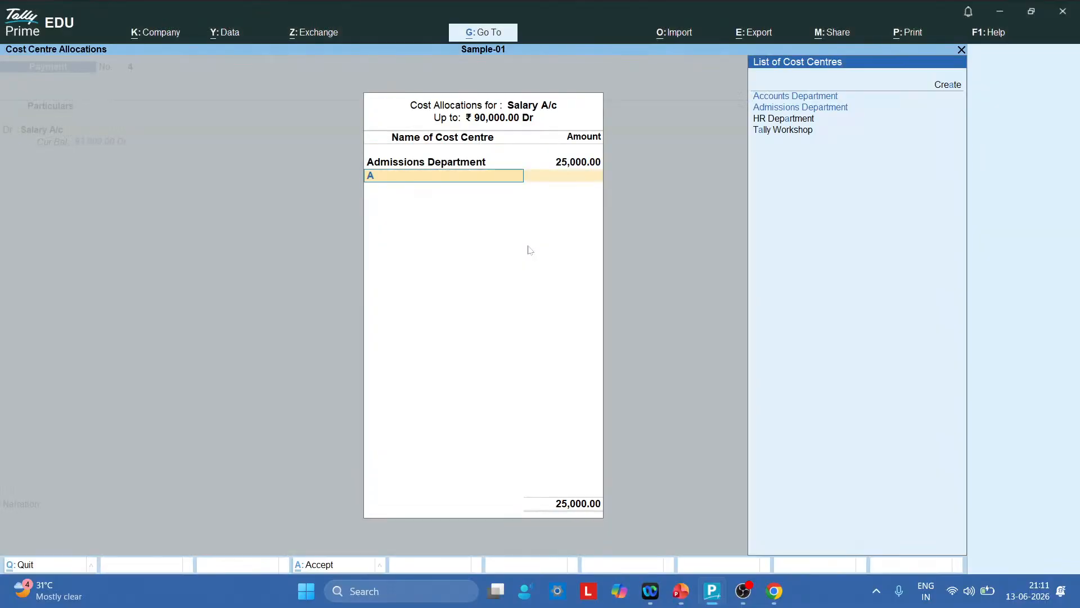
key(Return)
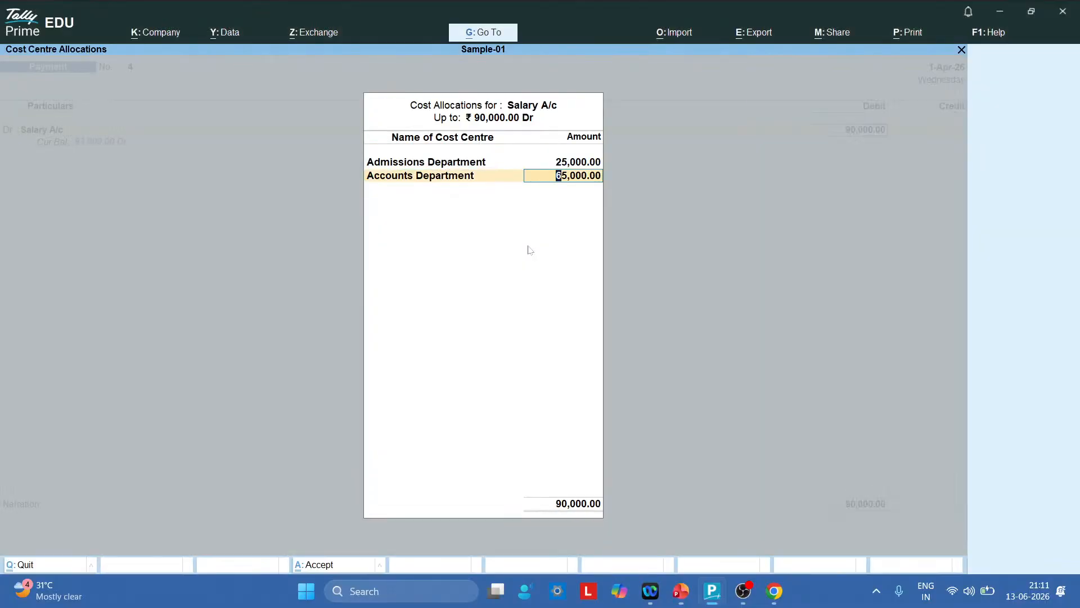
text(30000)
key(Return)
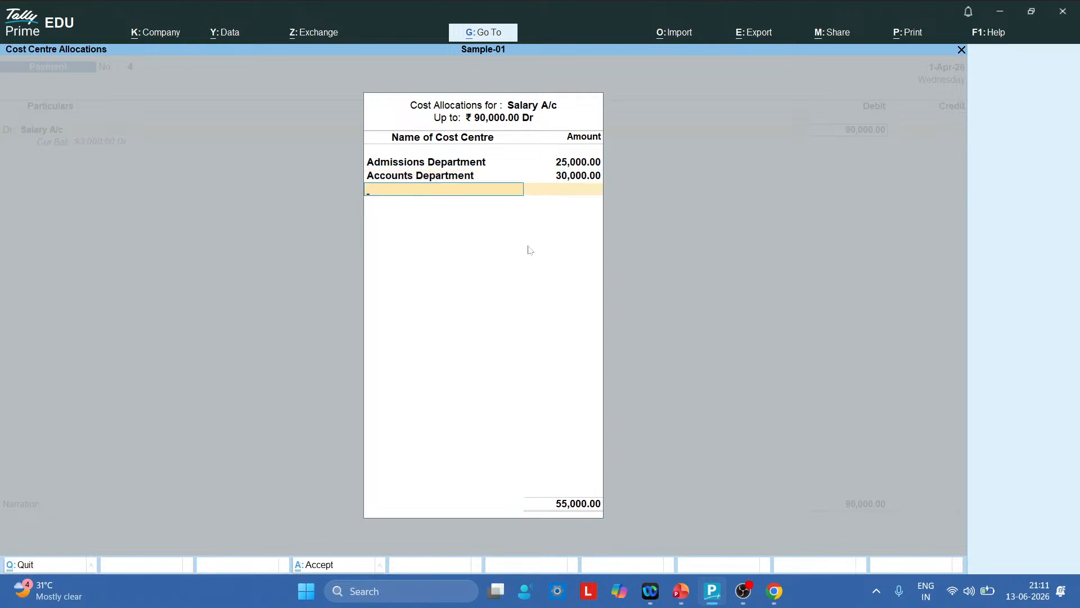
text(H)
key(Return)
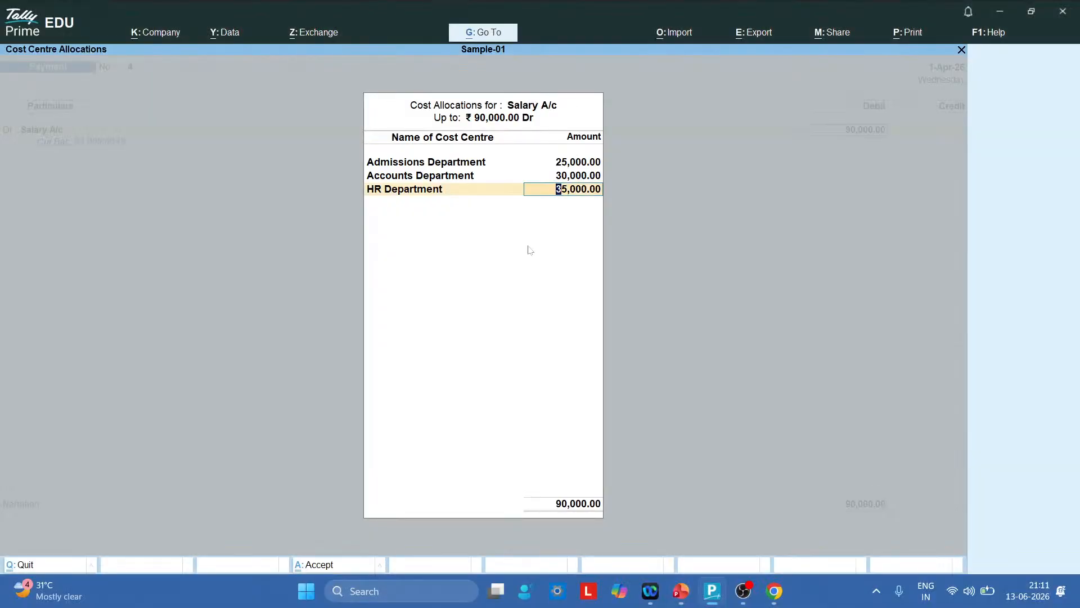
key(Return)
key(Return)
key(Return)
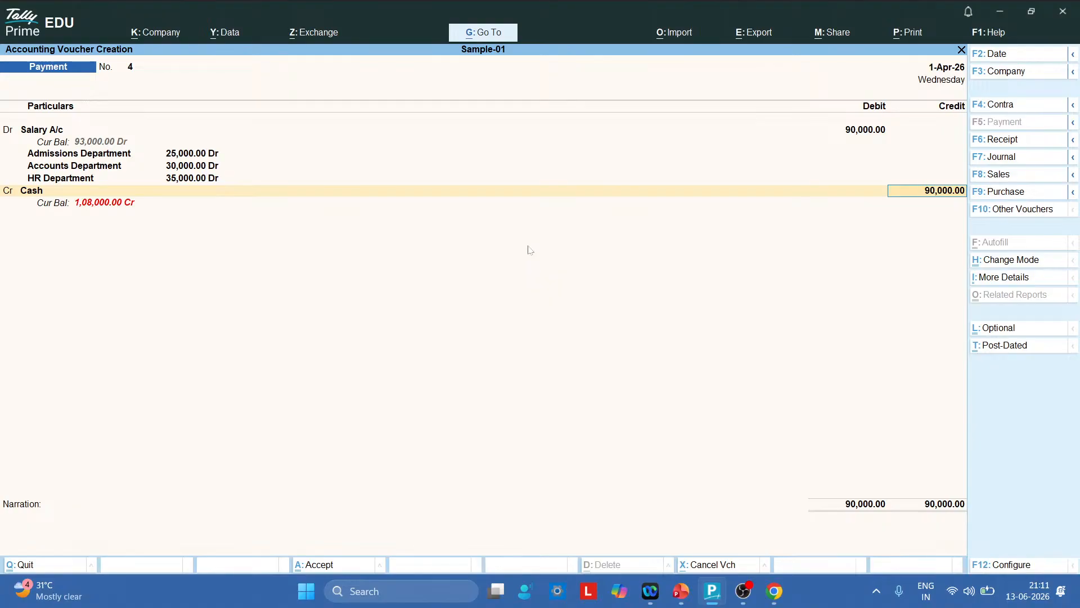
Credit Cash 90,000 past the negative cash warning to save voucher 4
key(Return)
key(Return)
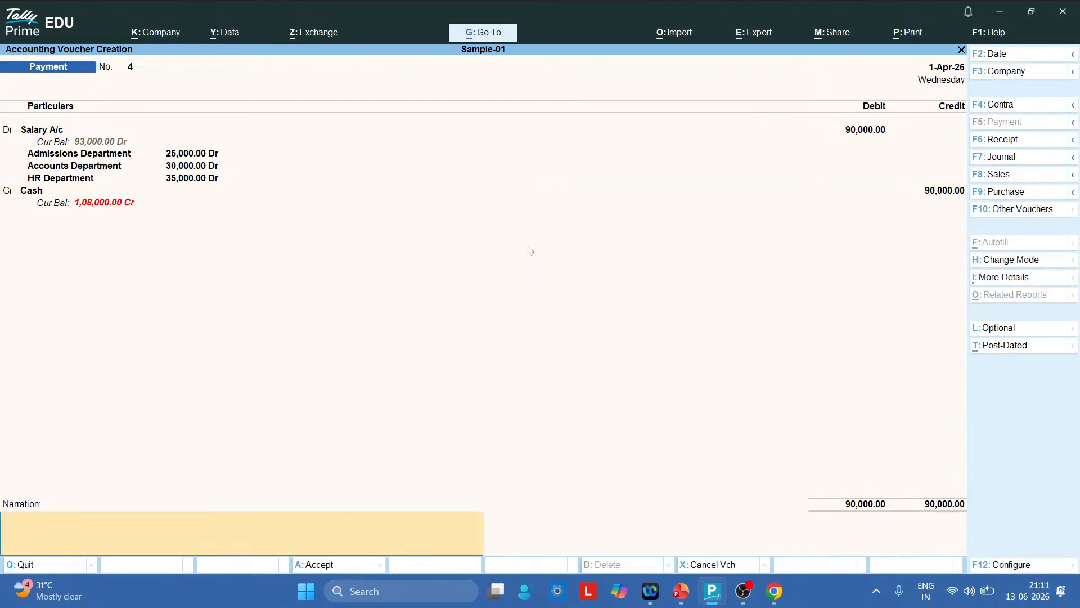
key(Return)
key(Return)
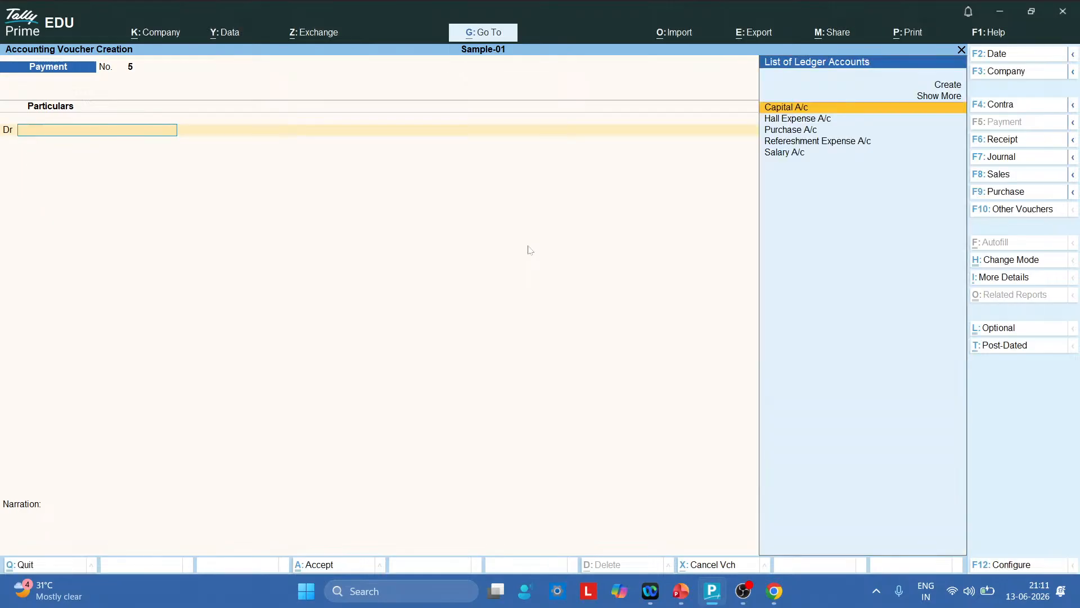
key(alt)
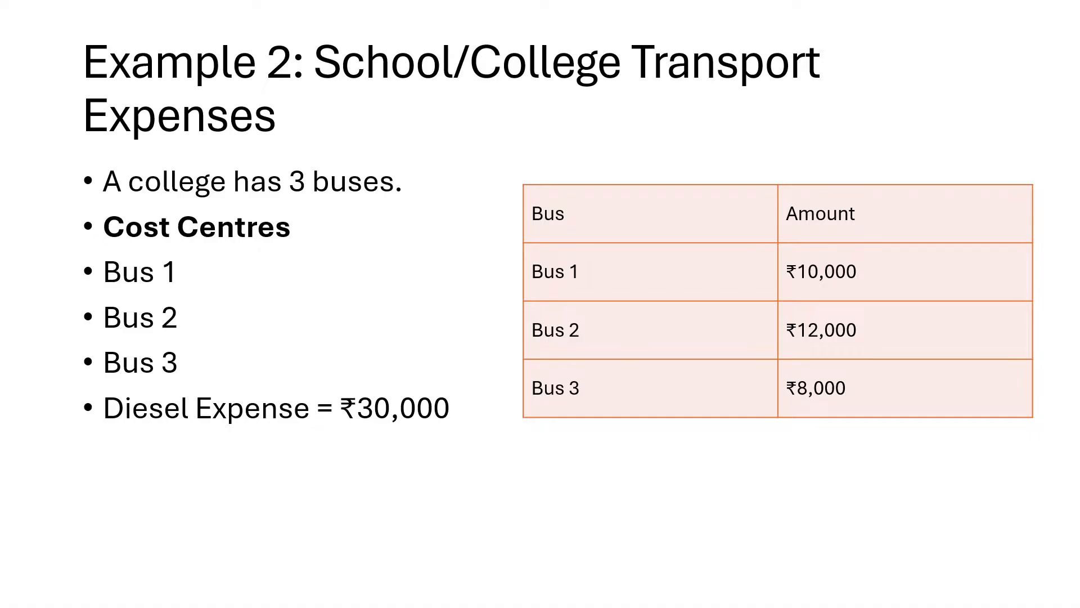
Leave the Example 2 three-bus transport slide and return to the Tally payment voucher
key(alt+Tab)
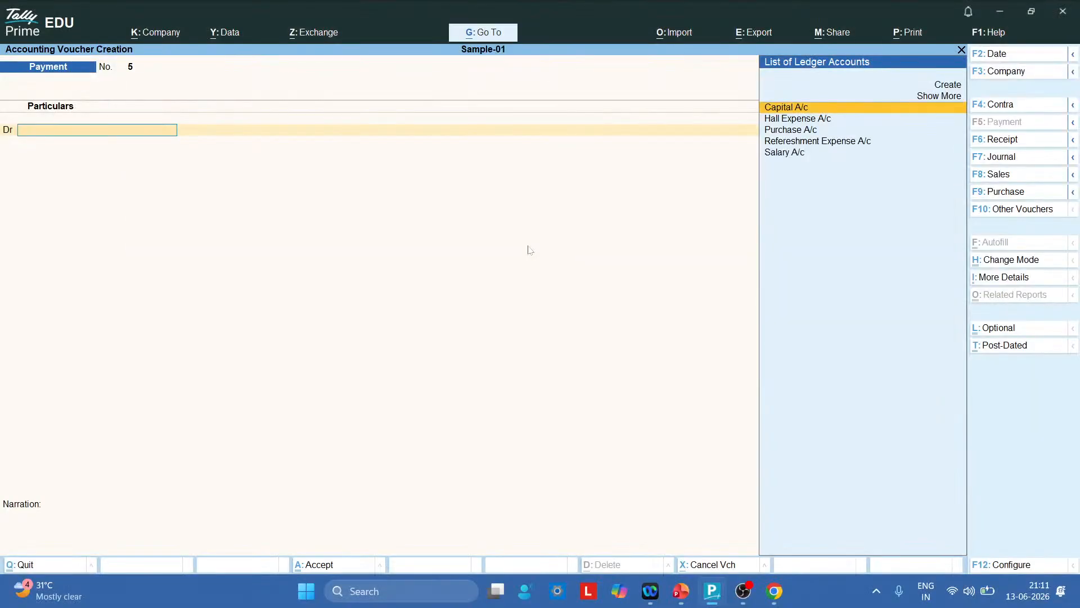
Go to Cost Category in the expanded Create masters list
key(Escape)
key(Escape)
key(Up)
key(Up)
key(Up)
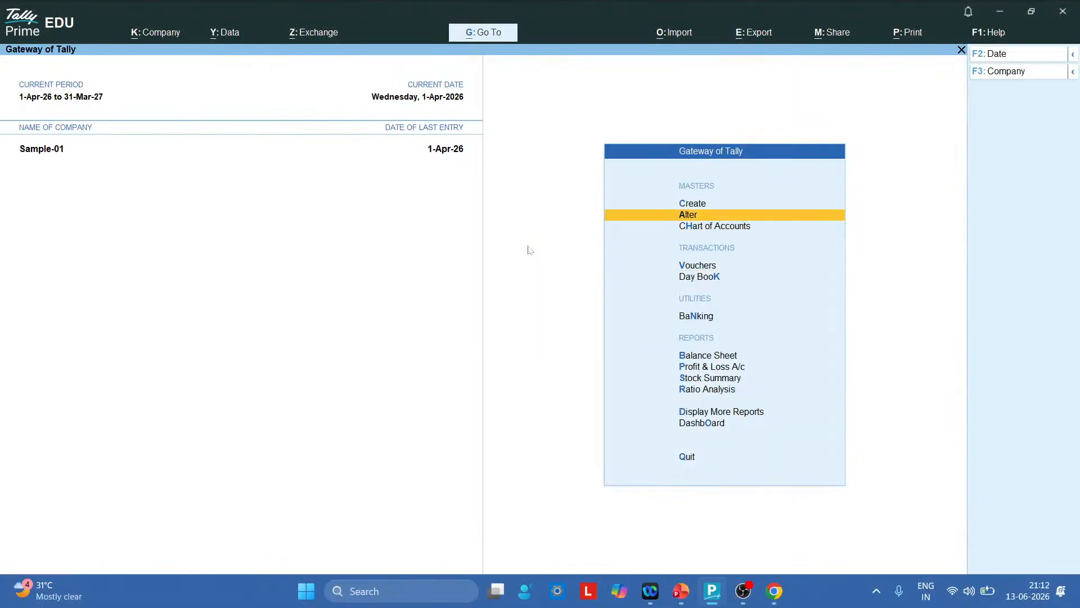
key(Return)
key(Up)
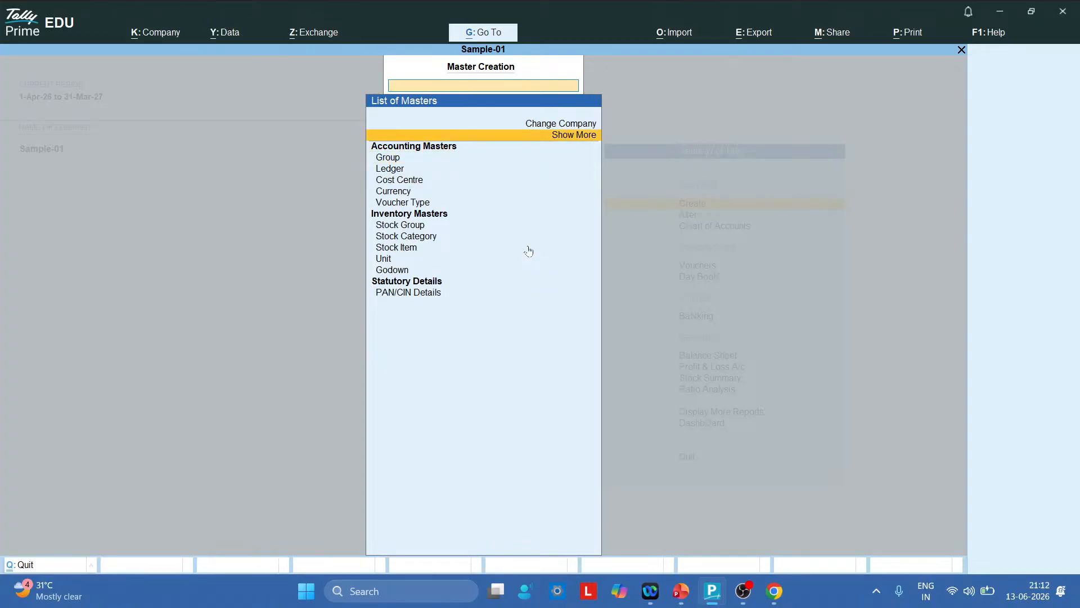
key(Return)
key(Down)
key(Down)
key(Down)
key(Down)
key(Down)
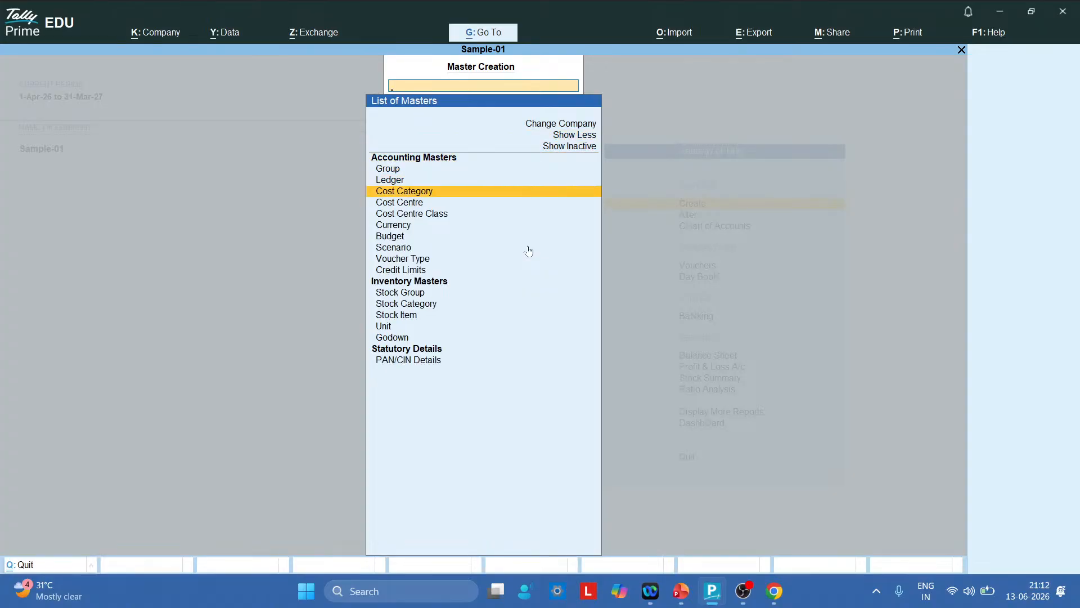
key(Return)
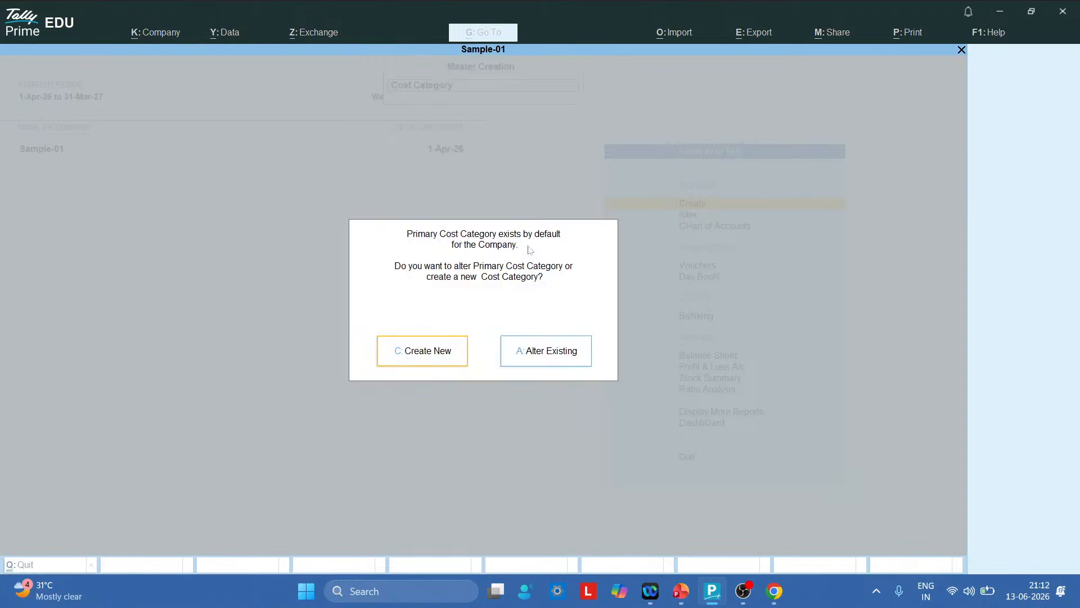
Create cost category Transport with revenue items Yes and non-revenue items No
key(c)
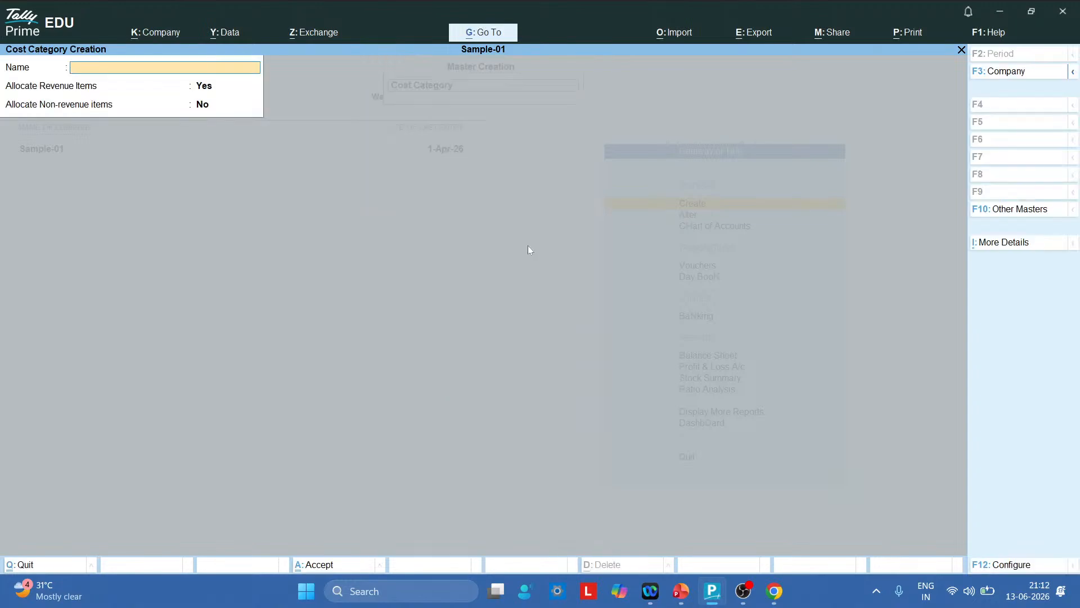
text(Transport)
key(Return)
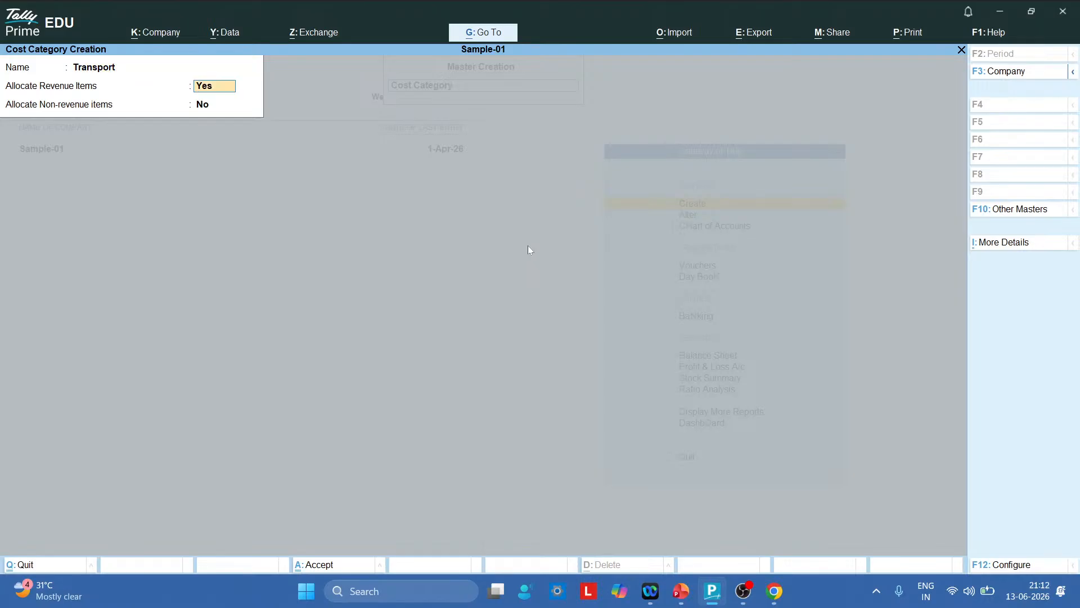
key(Return)
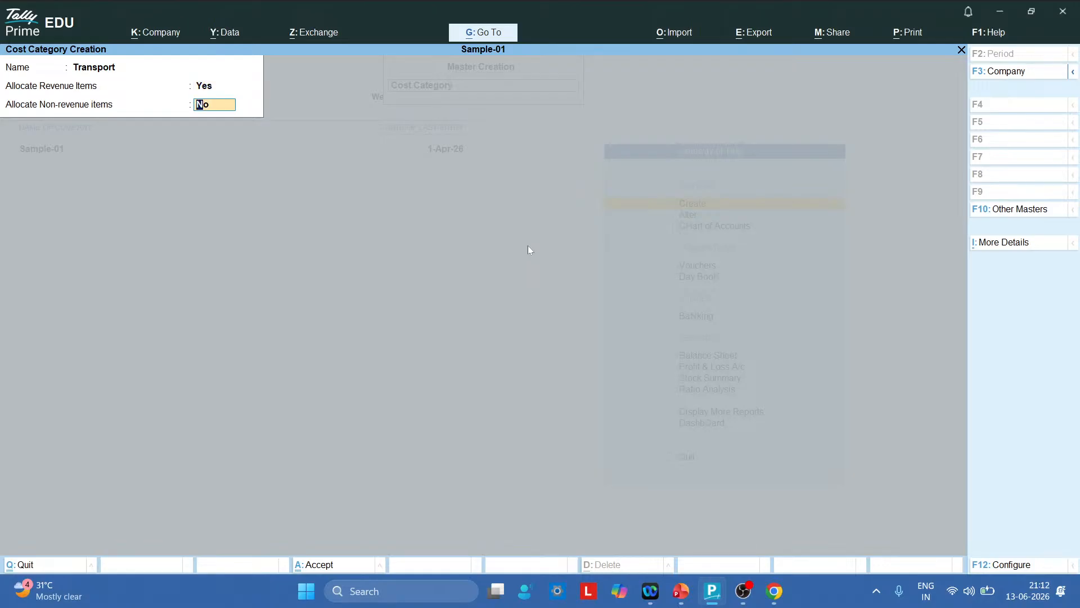
text(n)
key(Return)
key(Return)
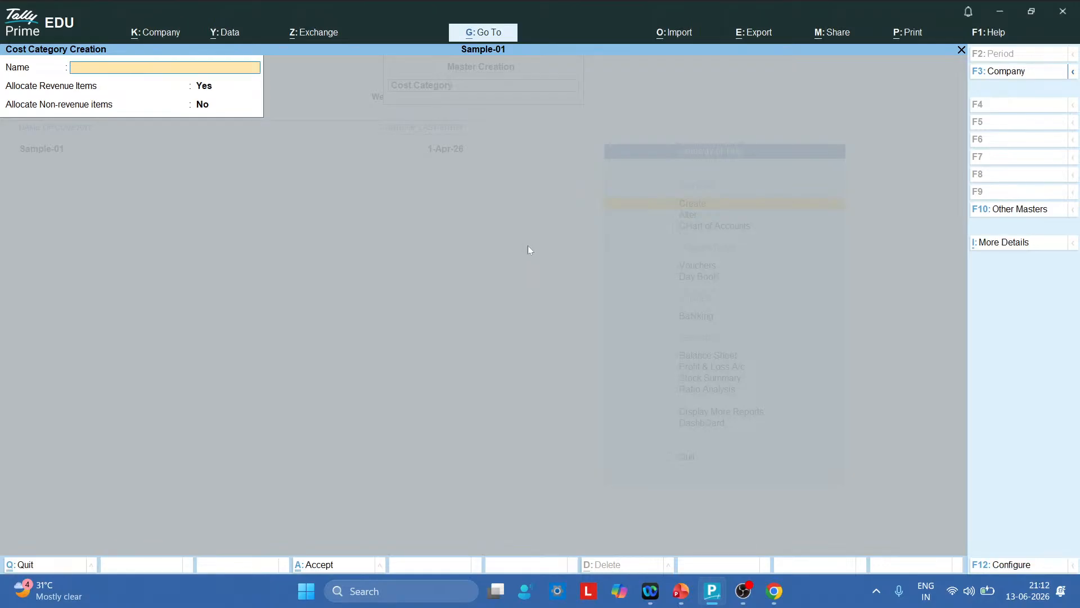
key(Escape)
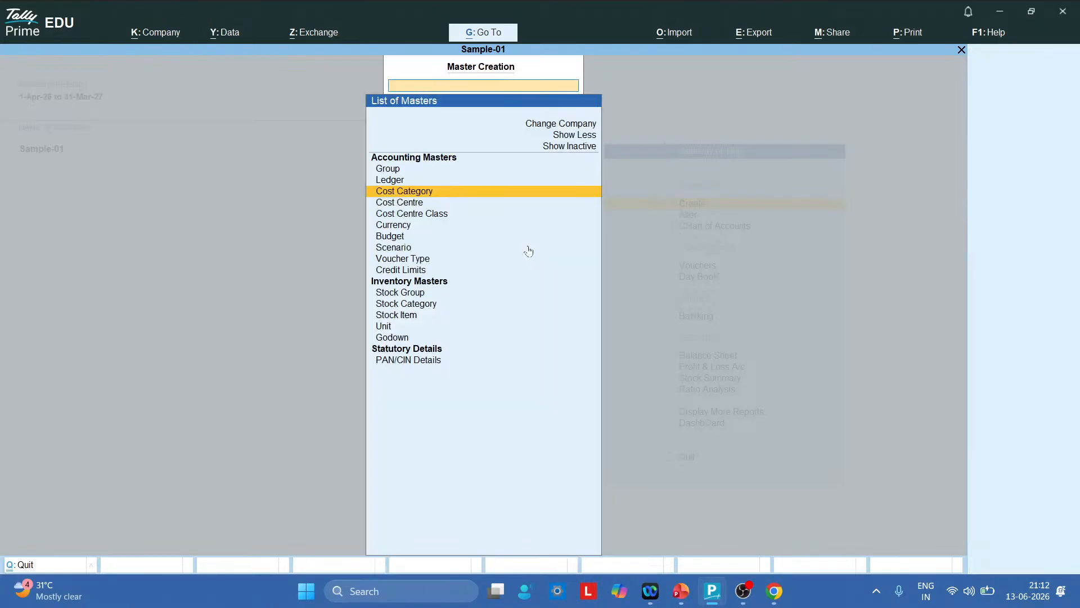
Start a new cost centre with its category set to Transport
key(Down)
key(Return)
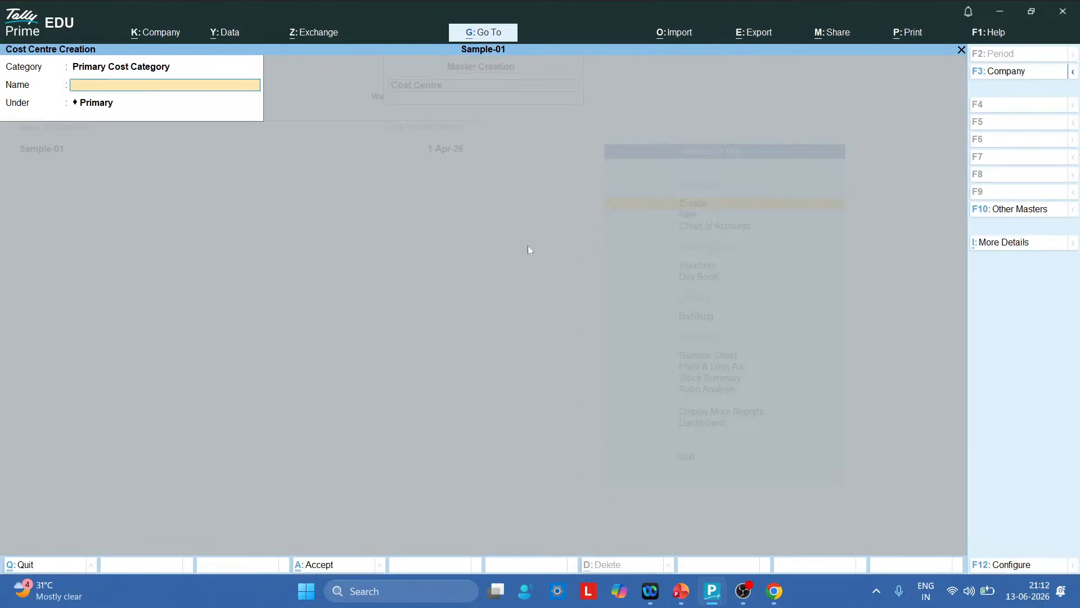
key(BackSpace)
text(Tr)
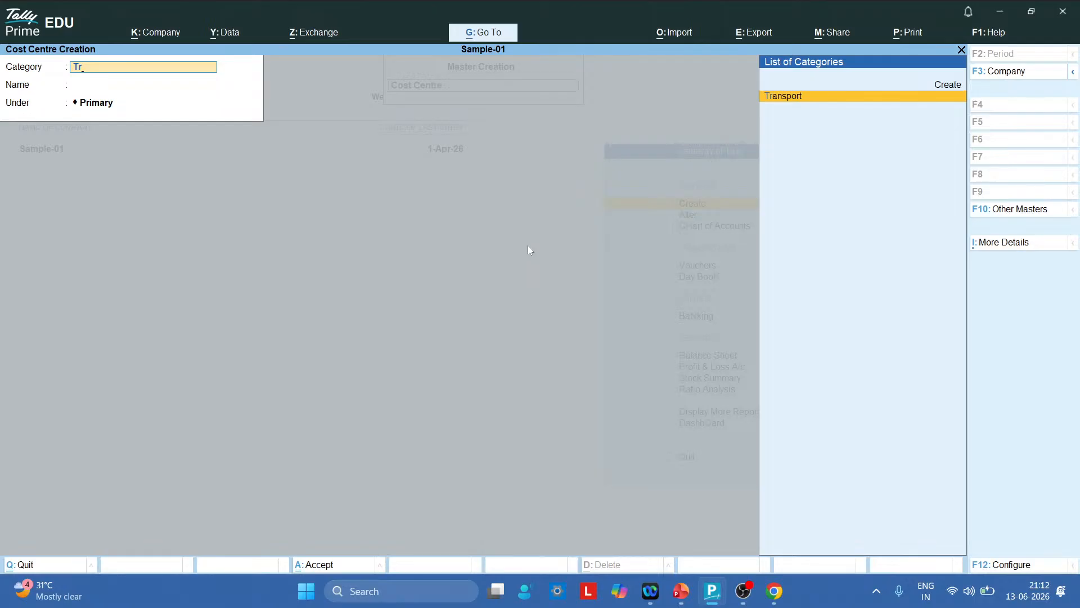
key(Return)
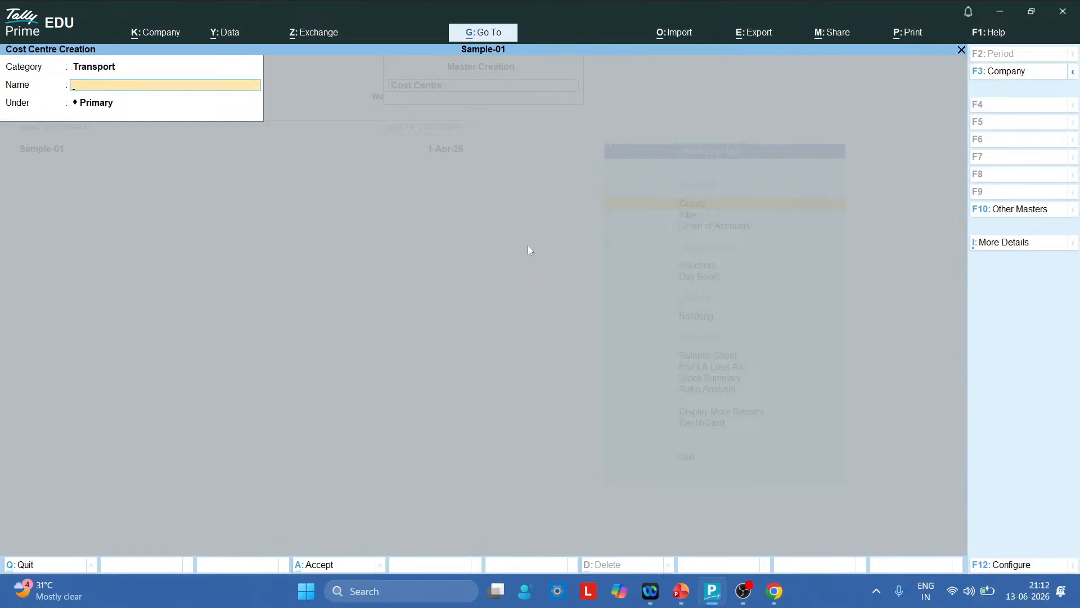
Create cost centres Bus1, Bus2 and Bus3 under the Transport category
text(Bus)
text(1)
key(Return)
key(Return)
key(Return)
text(Bus1)
key(Return)
key(BackSpace)
text(2)
key(Return)
key(Return)
key(Return)
text(Bus3)
key(Return)
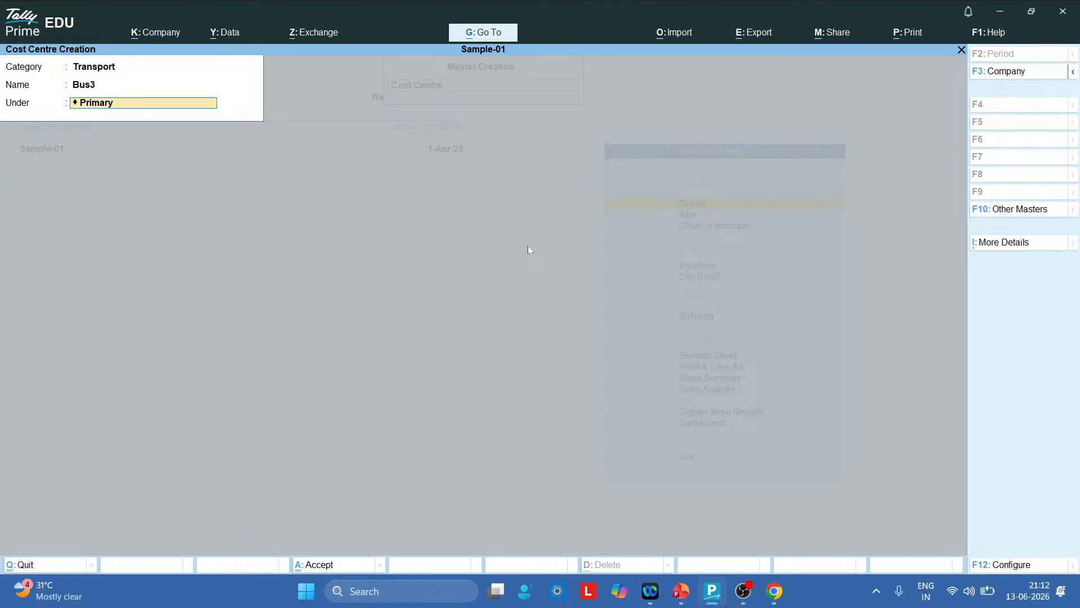
key(Return)
Save Bus3, leave cost centre creation and return to the Gateway of Tally
key(Return)
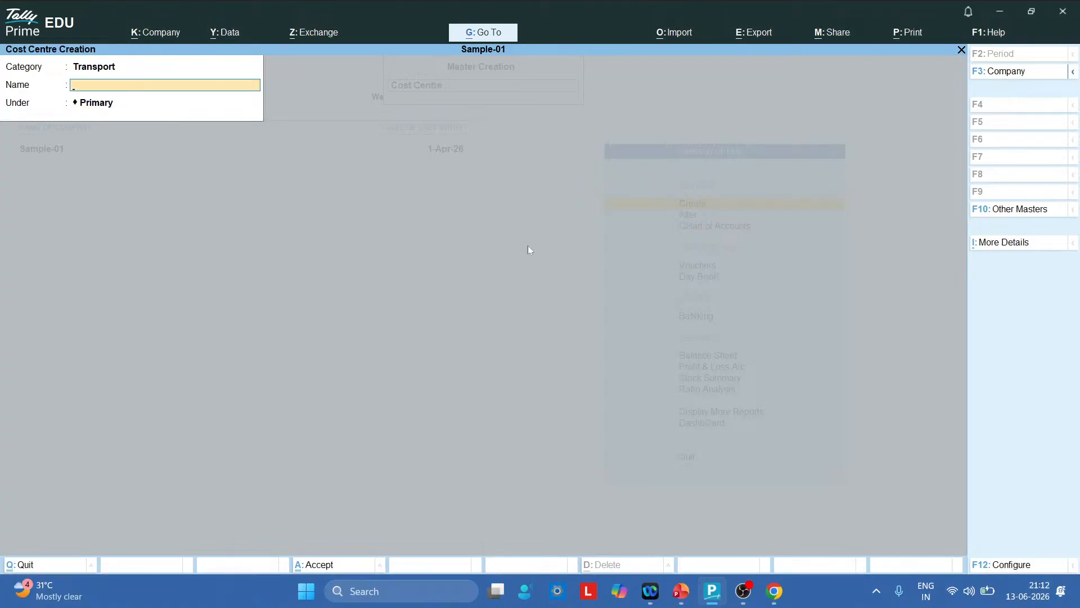
key(Escape)
key(Return)
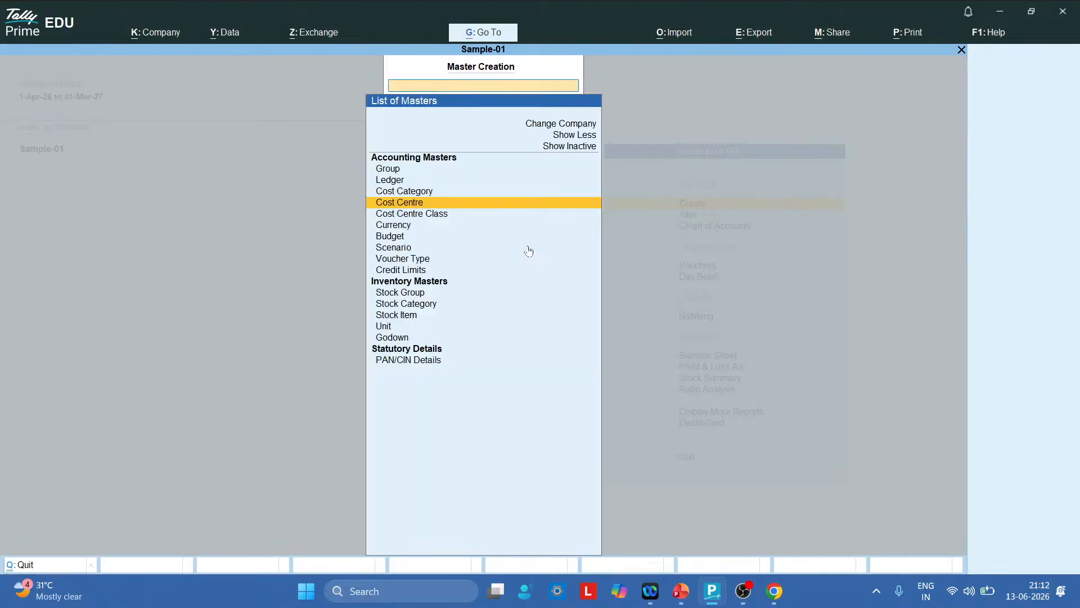
key(Escape)
key(Down)
key(Down)
key(Down)
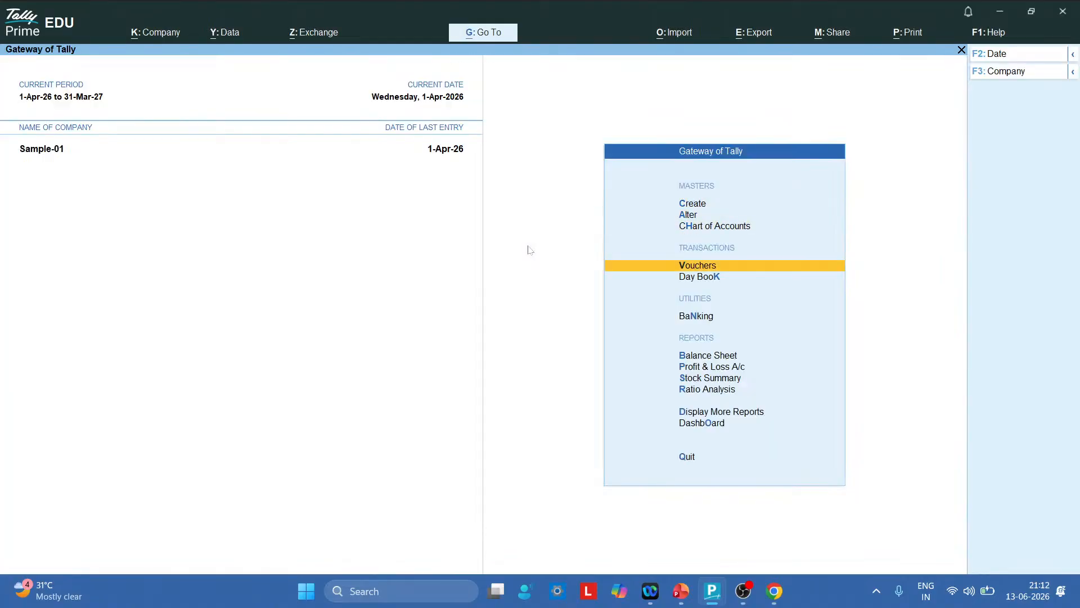
From a Payment voucher, create a Fuel Expense ledger with cost centres applicable
key(Return)
key(alt+c)
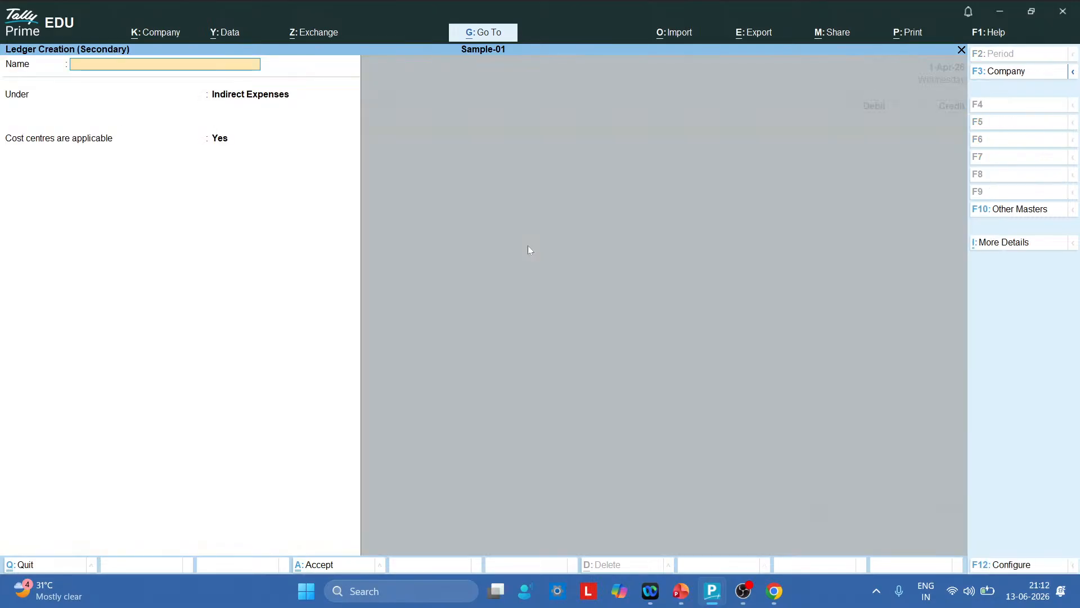
text(T)
key(BackSpace)
text(Fuel Expense)
key(Return)
key(Return)
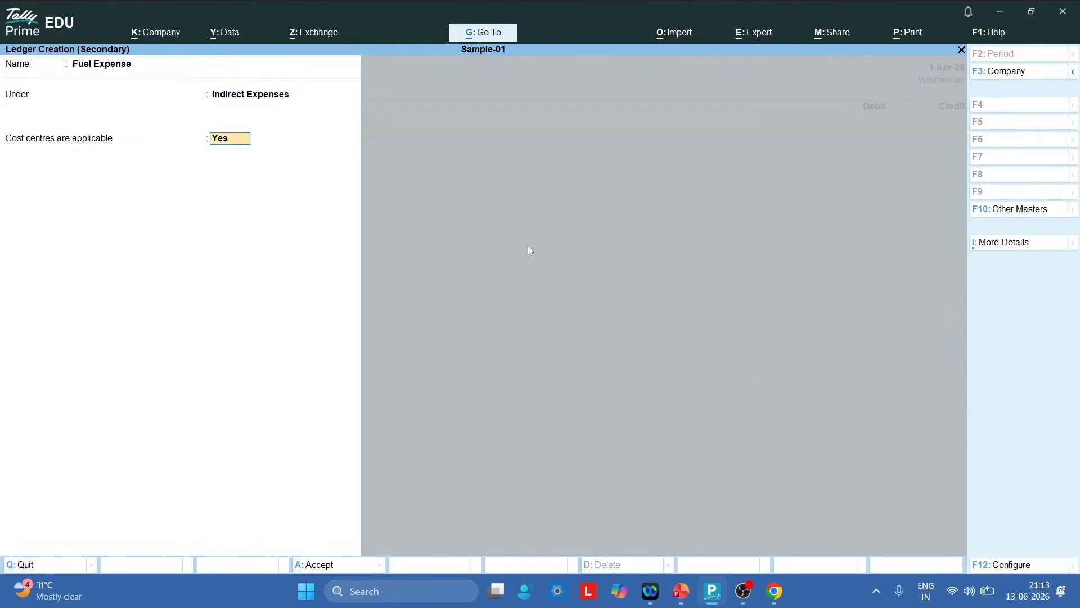
key(Return)
key(Return)
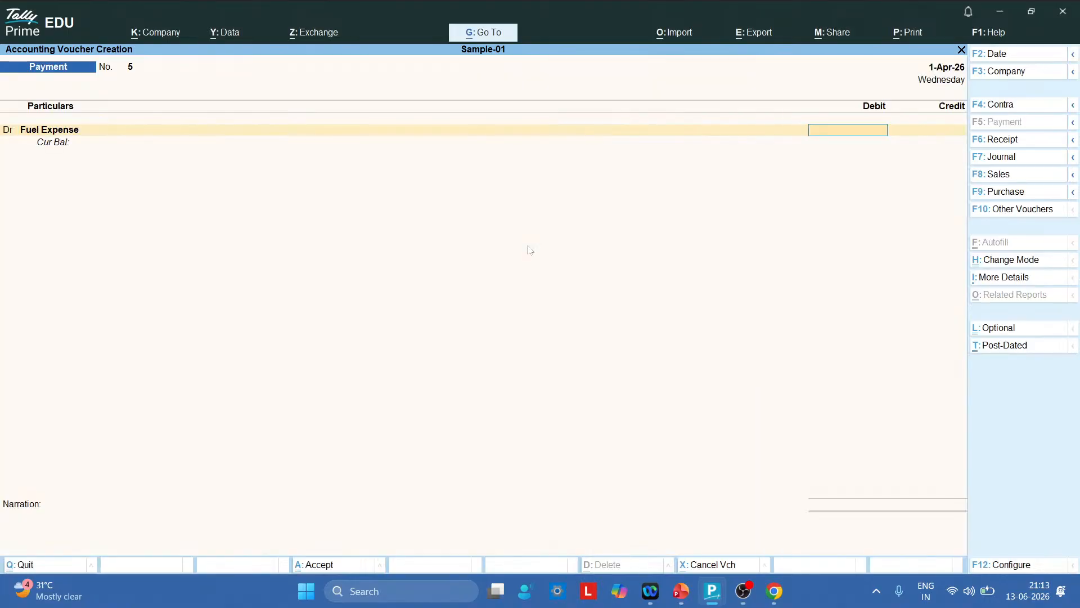
Debit Fuel Expense 30,000 in the Payment voucher
key(alt+Tab)
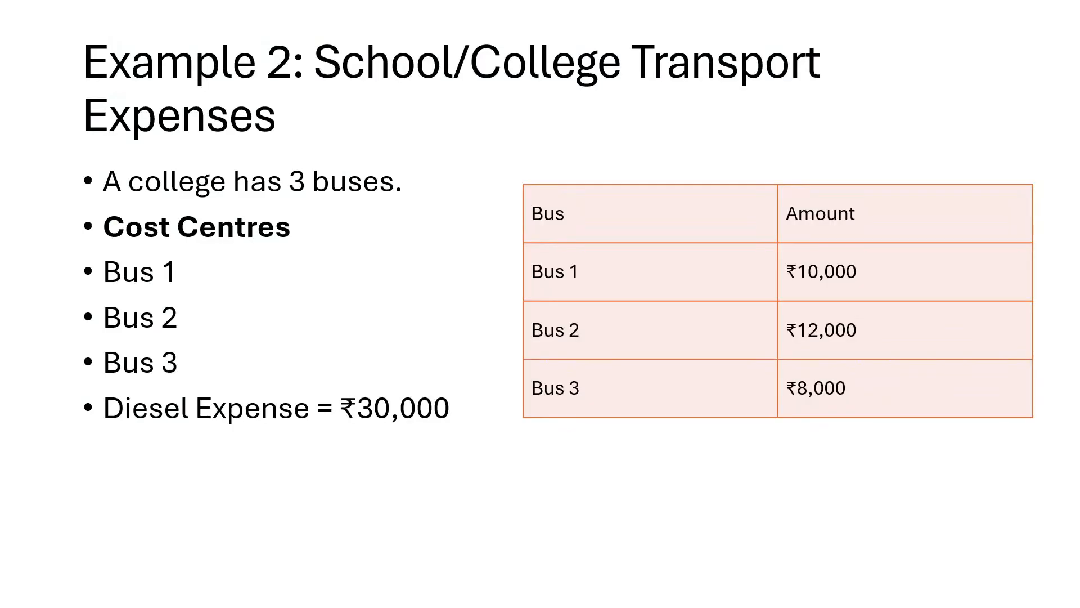
key(alt+Tab)
text(3)
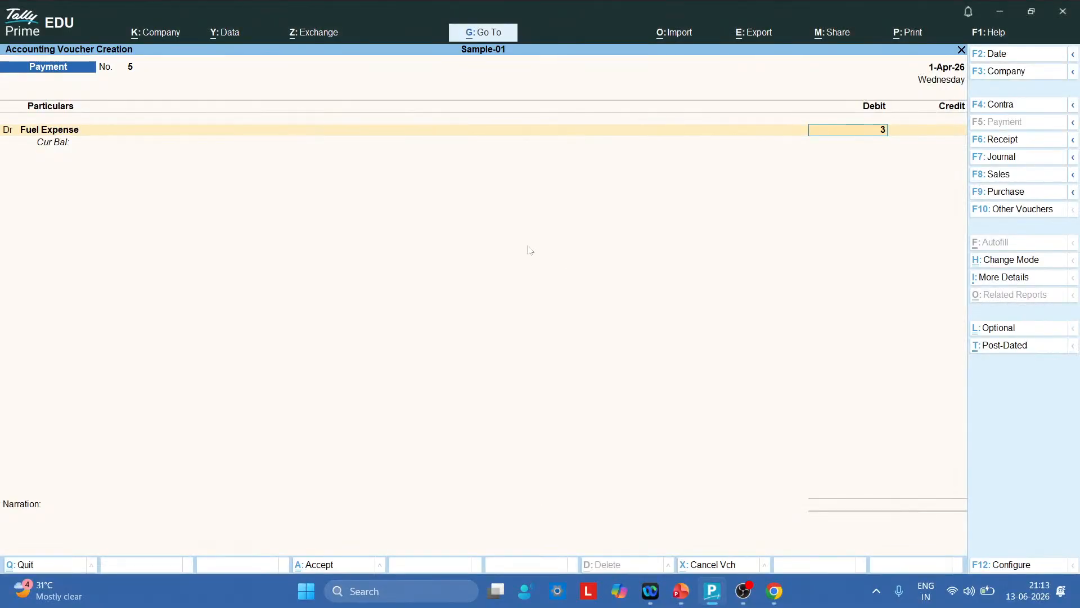
text(0000)
key(Return)
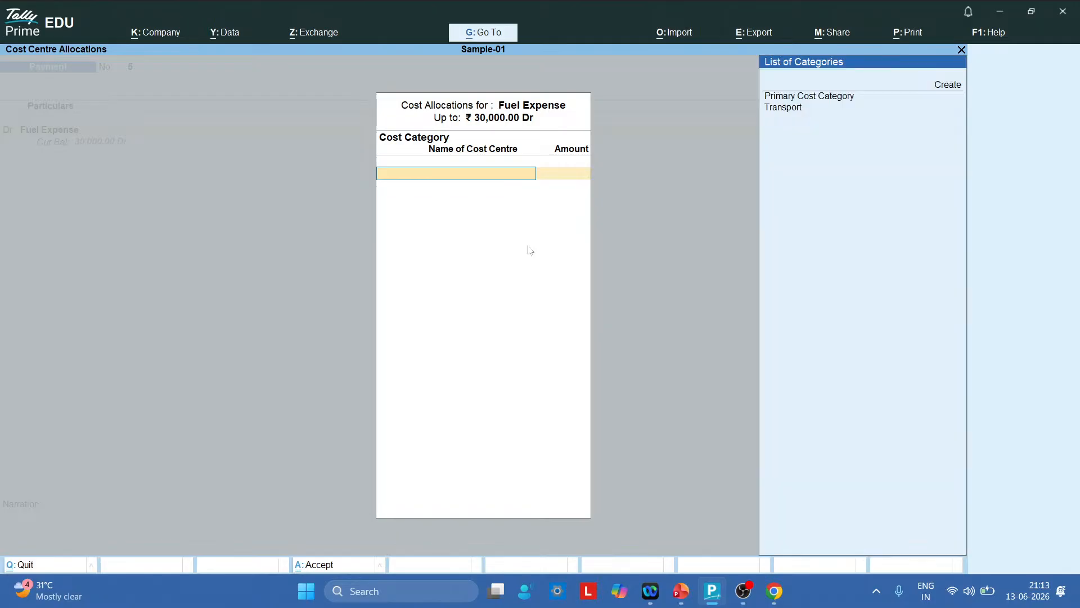
Choose the Transport category and allocate 10,000 to Bus1
key(Down)
key(Down)
key(Return)
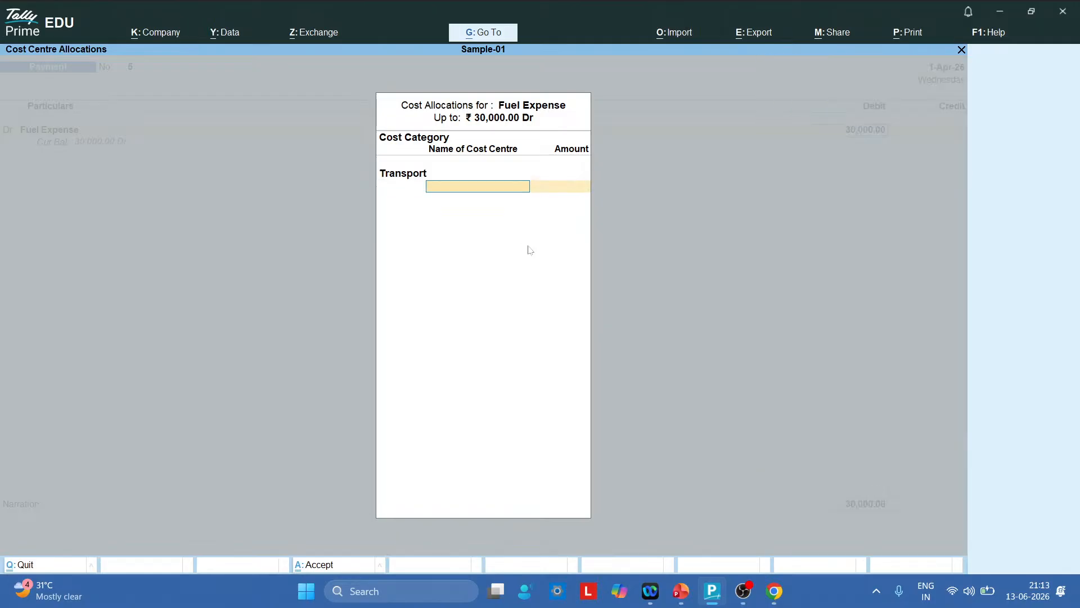
text(B)
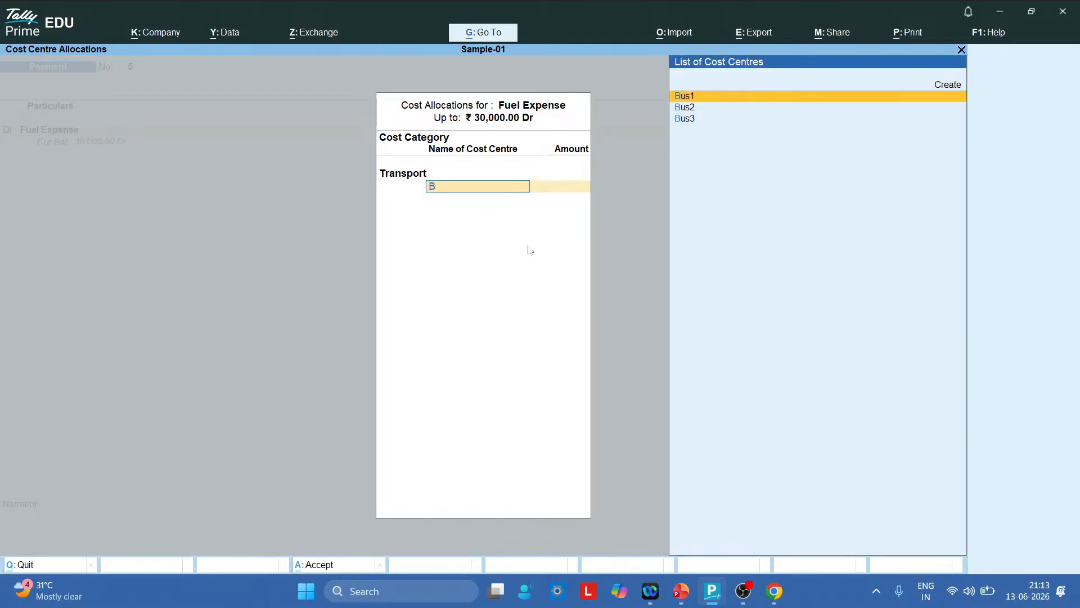
key(Return)
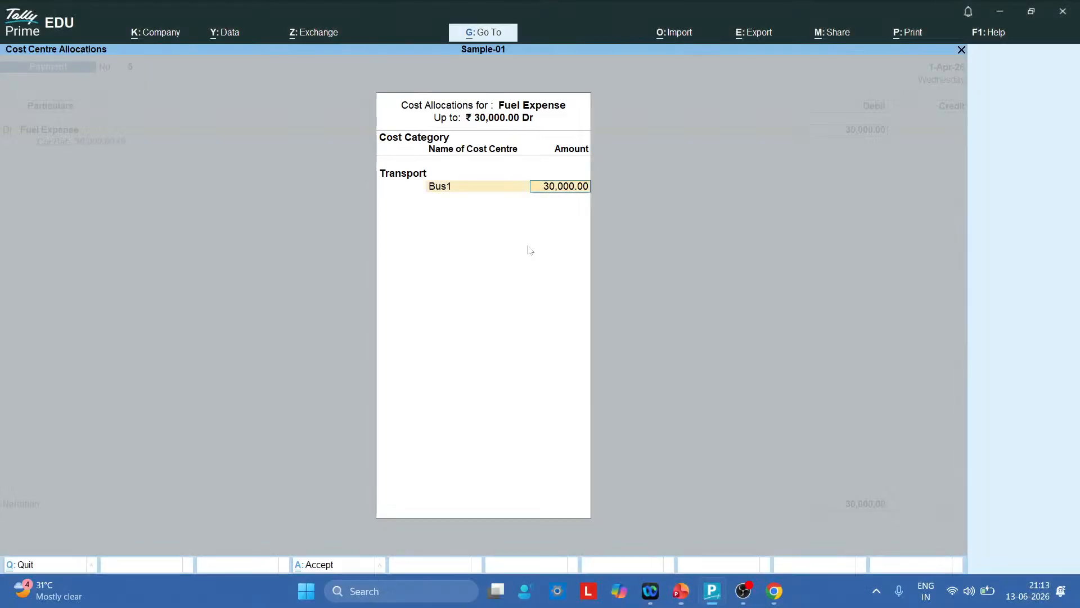
text(10000)
key(Return)
Allocate 12,000 to Bus2 and 8,000 to Bus3 to finish the split
text(B)
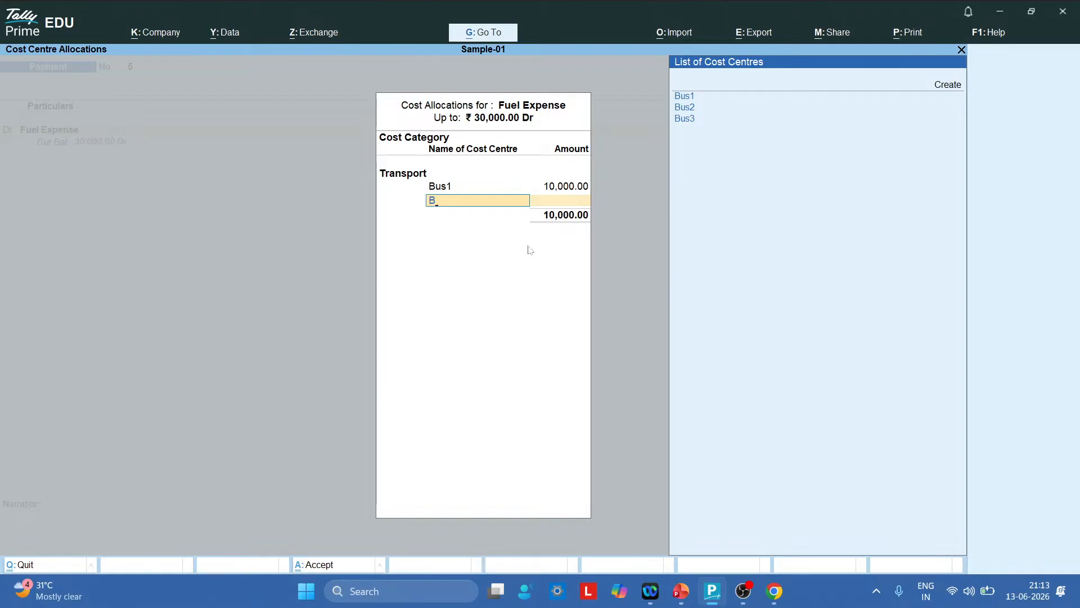
key(Down)
key(Return)
text(1)
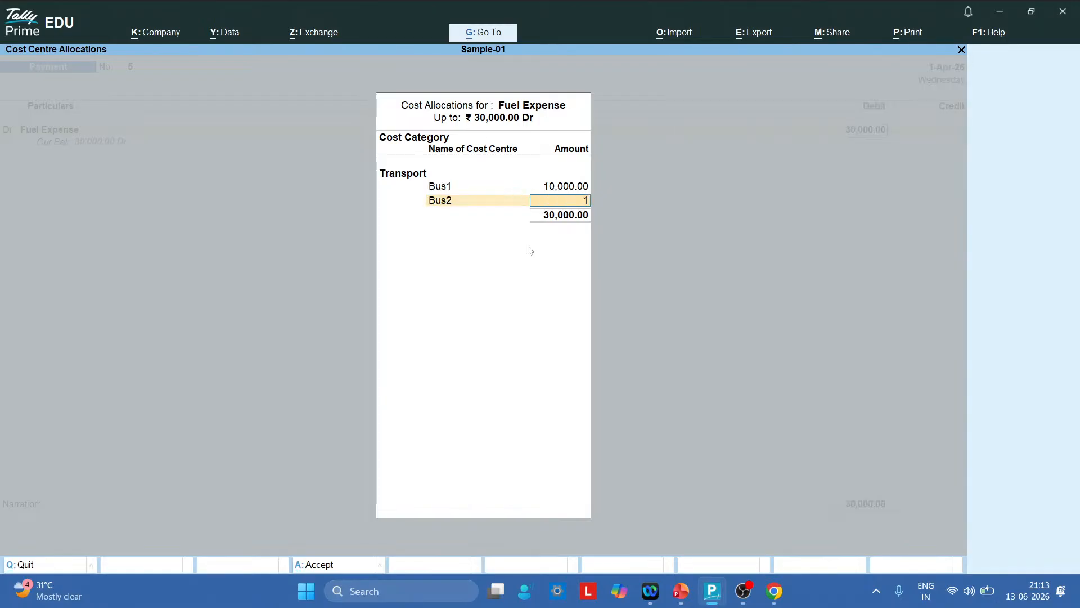
text(2,0000)
key(Return)
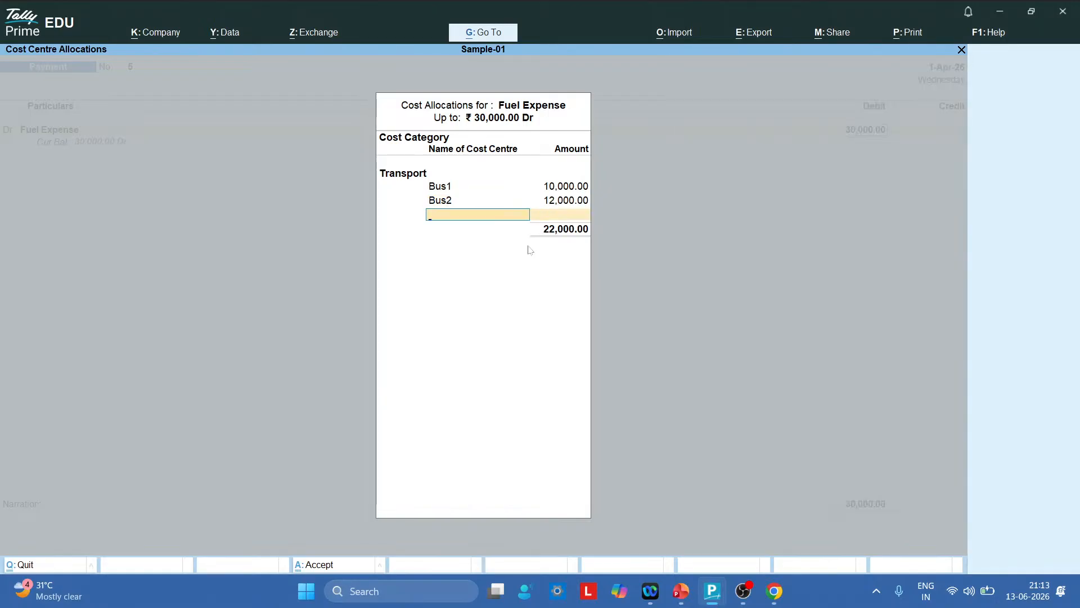
text(B)
key(Down)
key(Down)
key(Return)
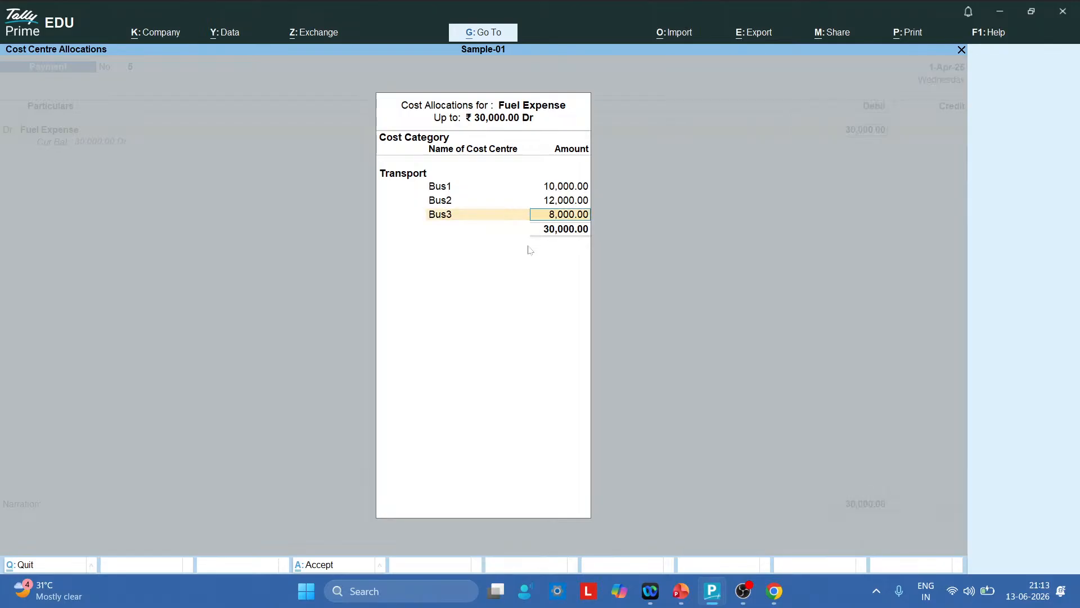
key(Return)
key(Return)
key(Return)
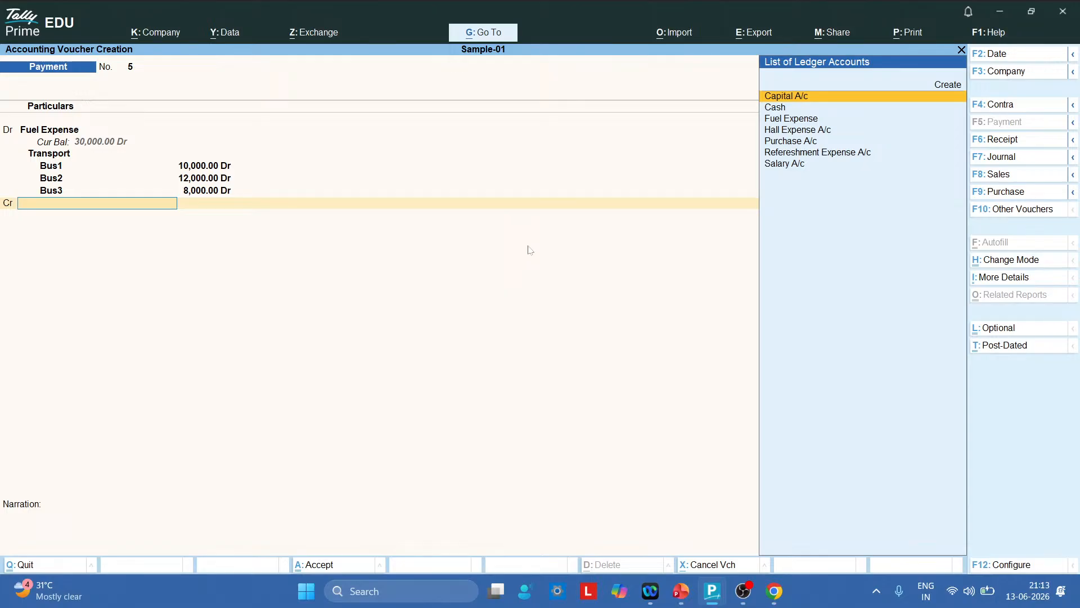
Credit Cash 30,000, save Payment voucher No. 5, and switch to the slides
key(Down)
key(Down)
key(Up)
key(Return)
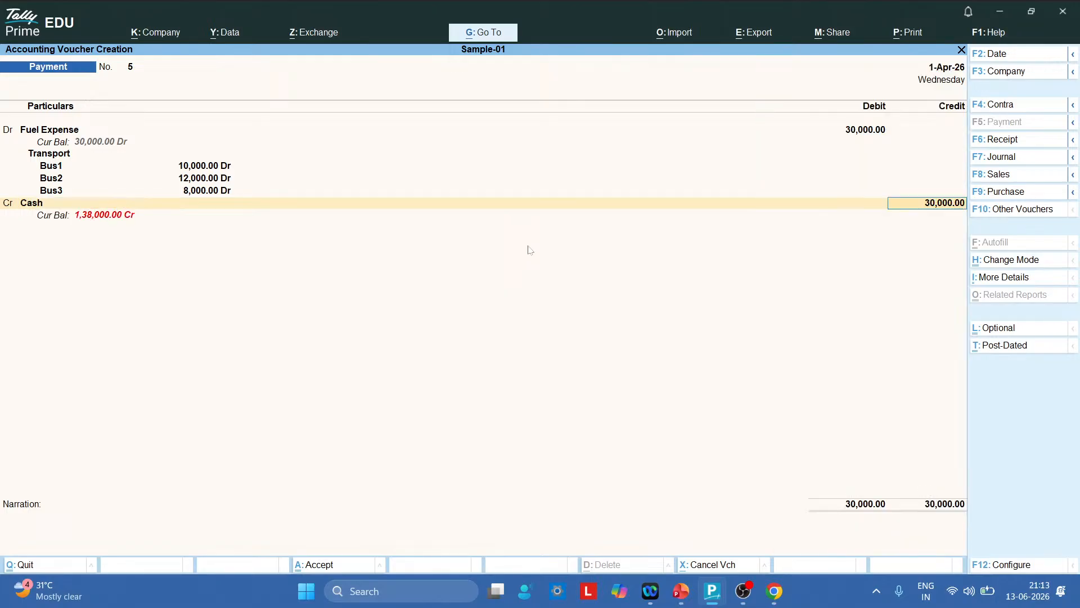
key(Return)
key(Return)
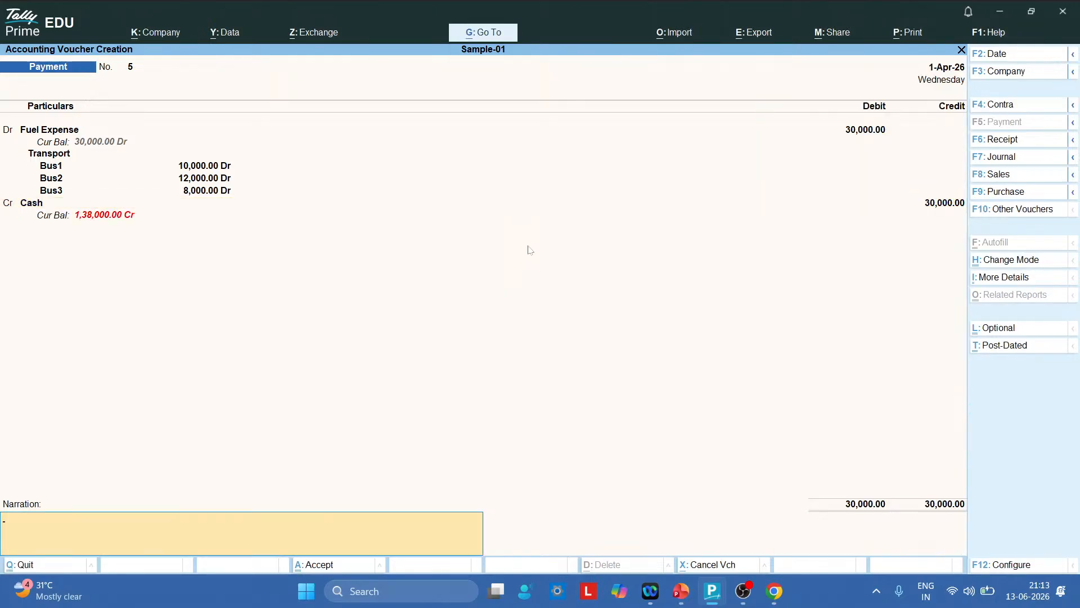
key(Return)
key(Return)
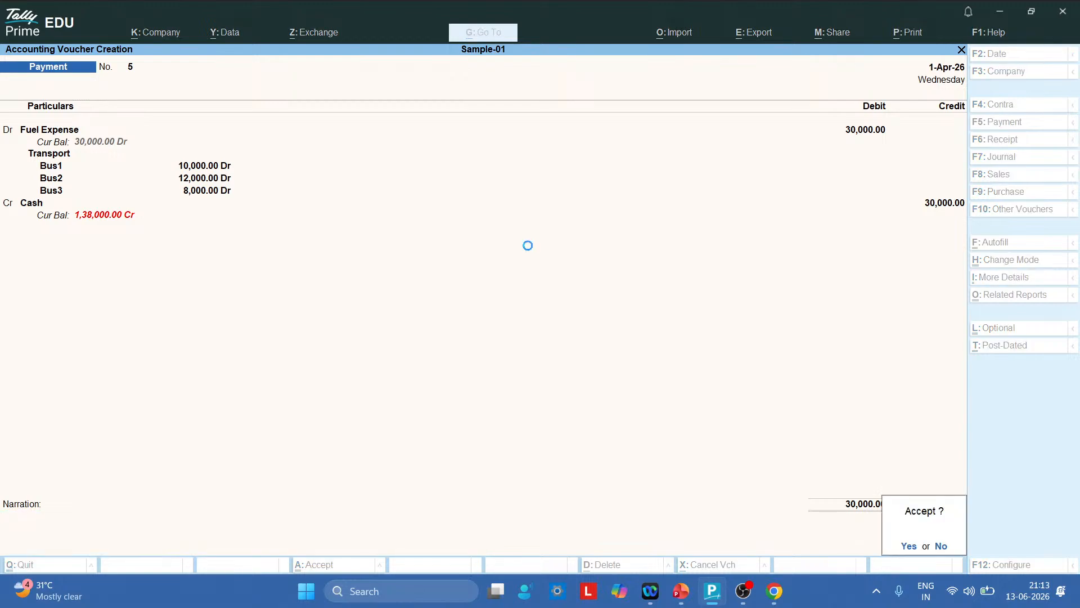
key(ctrl)
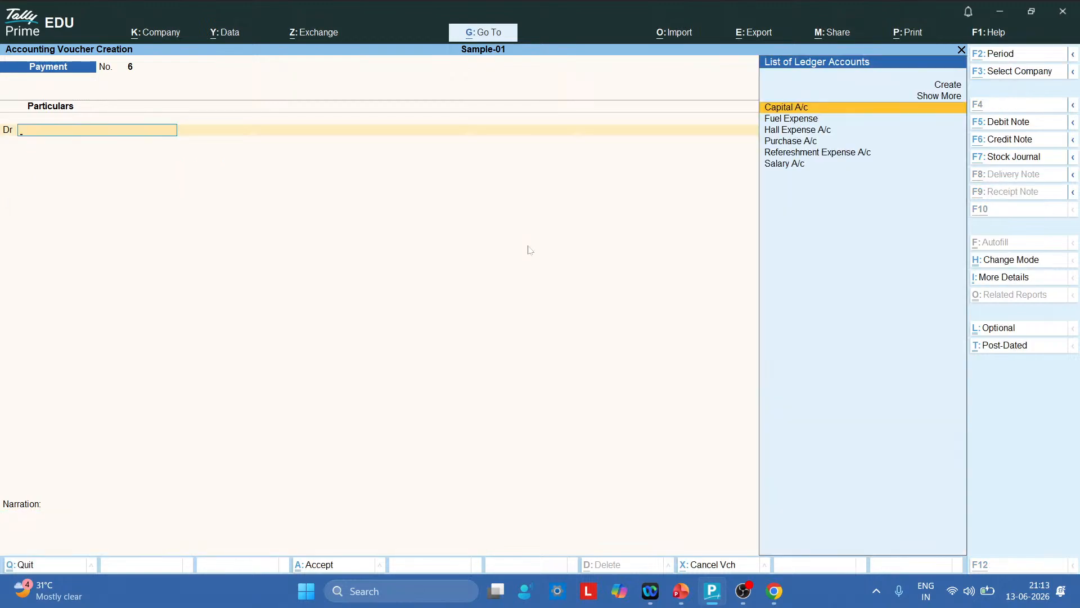
key(alt+Tab)
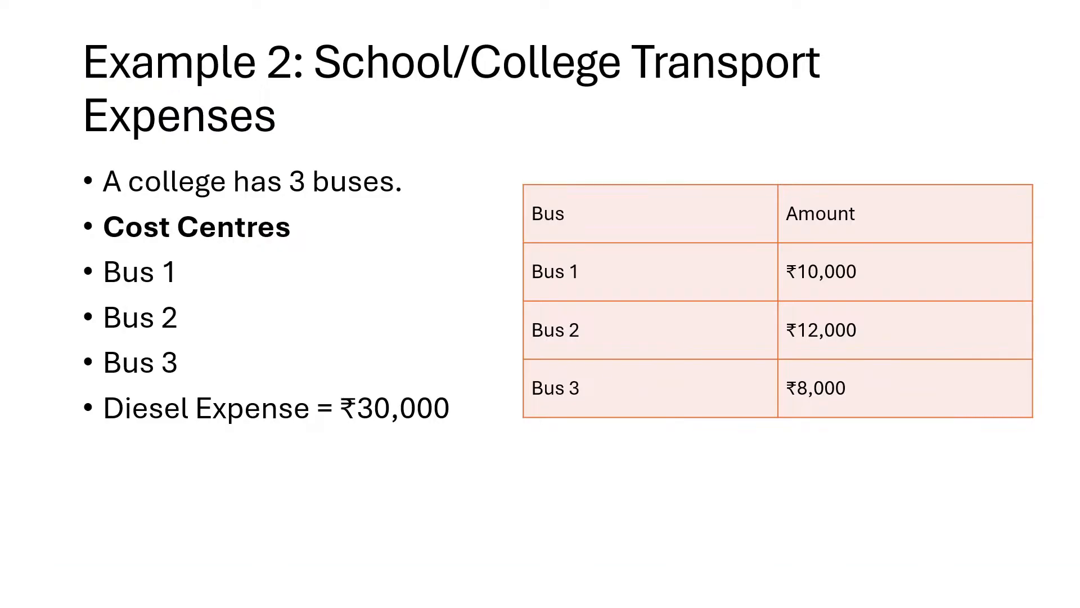
Advance through the Example 3, 4 and 5 slides, then return to TallyPrime
key(Right)
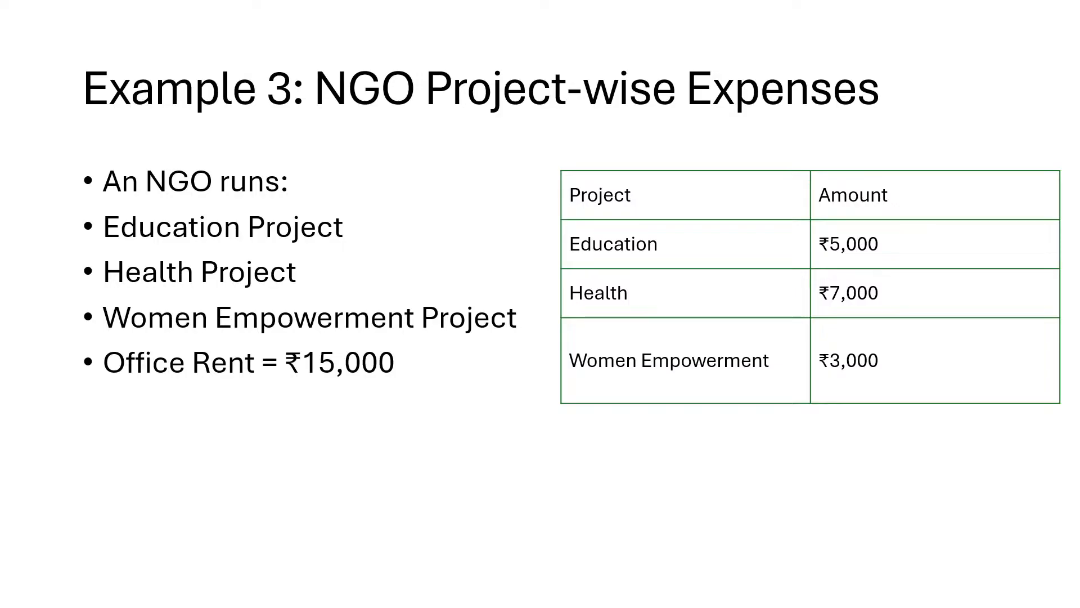
key(Right)
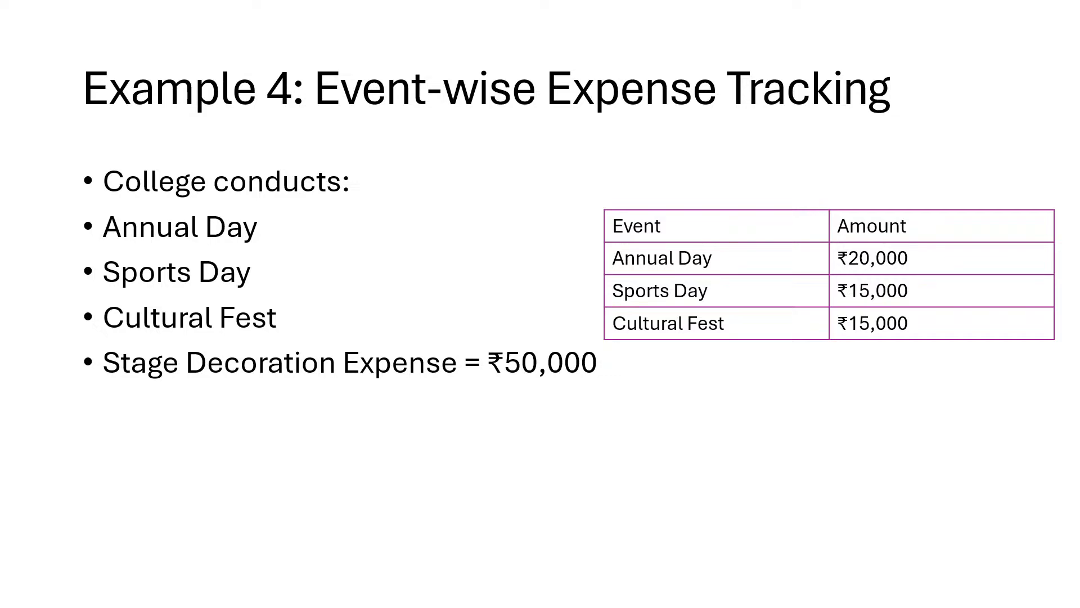
key(Right)
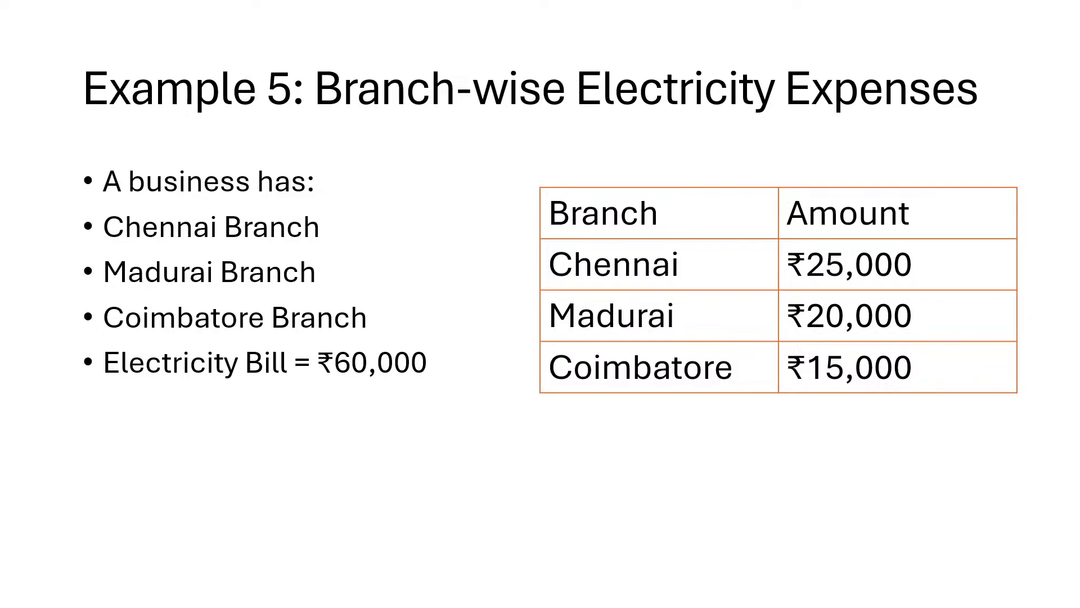
key(alt+Tab)
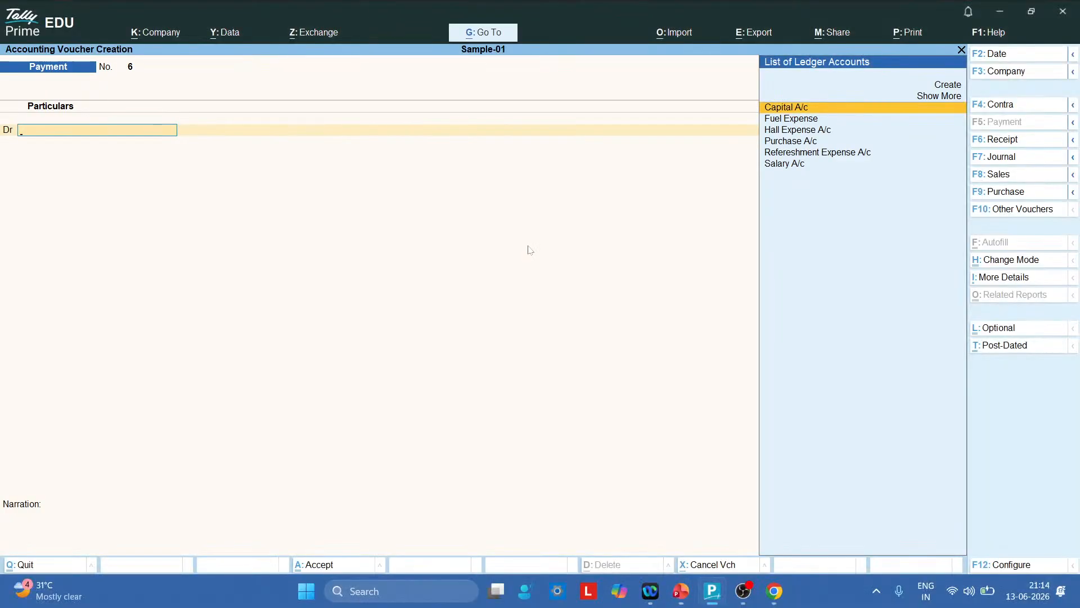
Discard the blank voucher and review Transport's Bus1–Bus3 split in the Cost Category Summary
key(Escape)
key(y)
key(Down)
key(Down)
key(Down)
key(Down)
key(Down)
key(Down)
key(Down)
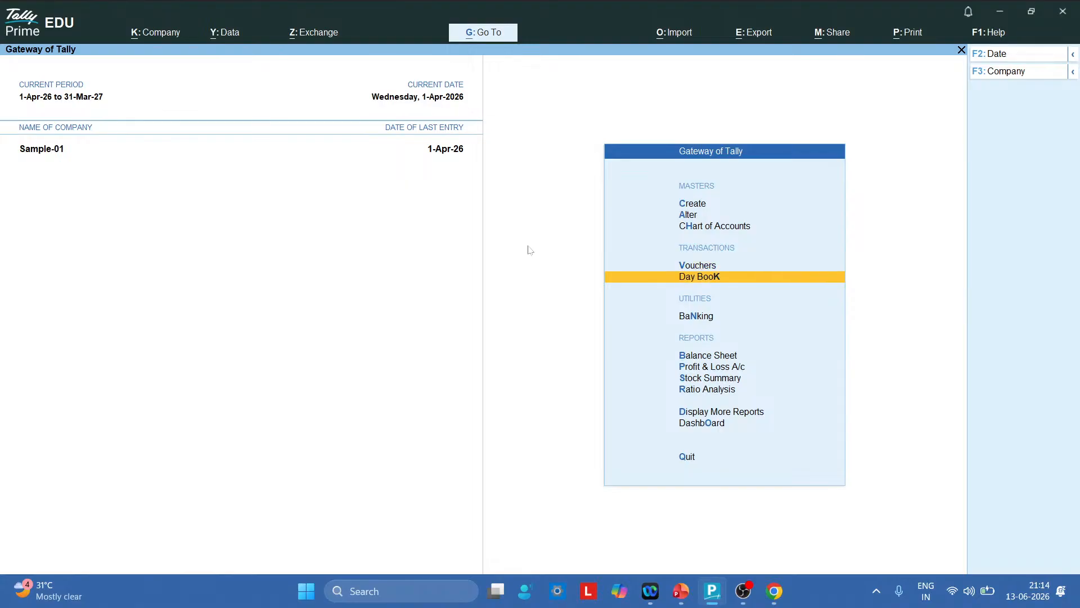
key(Return)
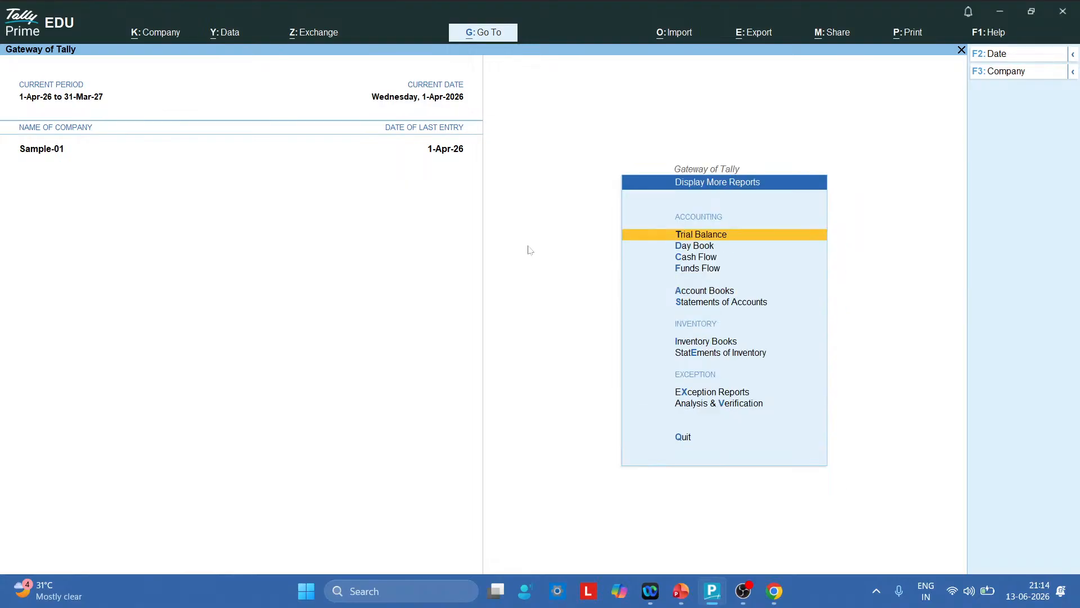
key(Down)
key(Down)
key(Down)
key(Down)
key(Down)
key(Return)
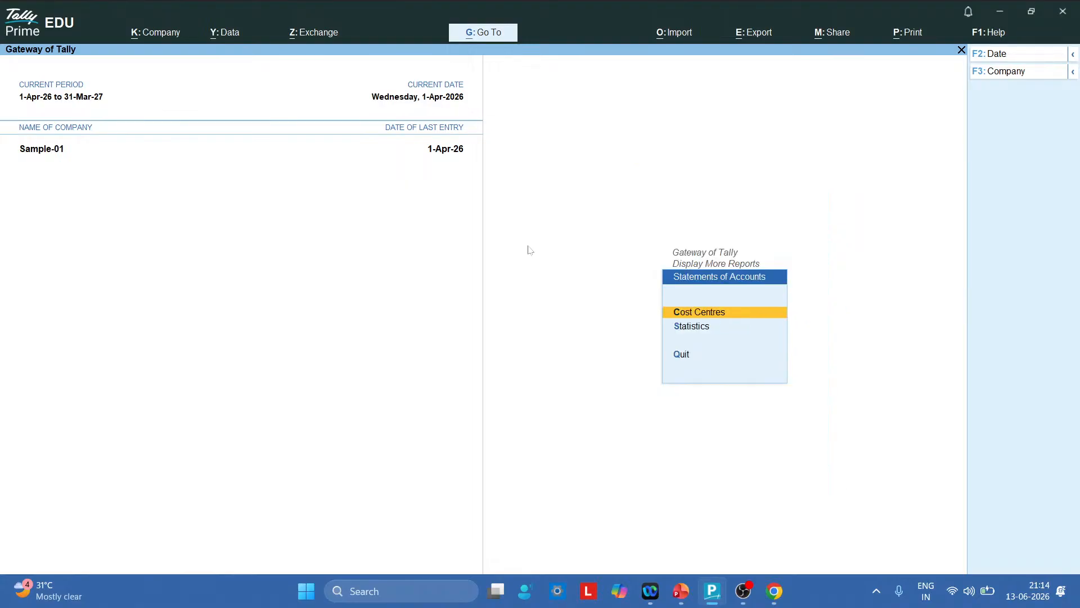
key(Return)
key(Return)
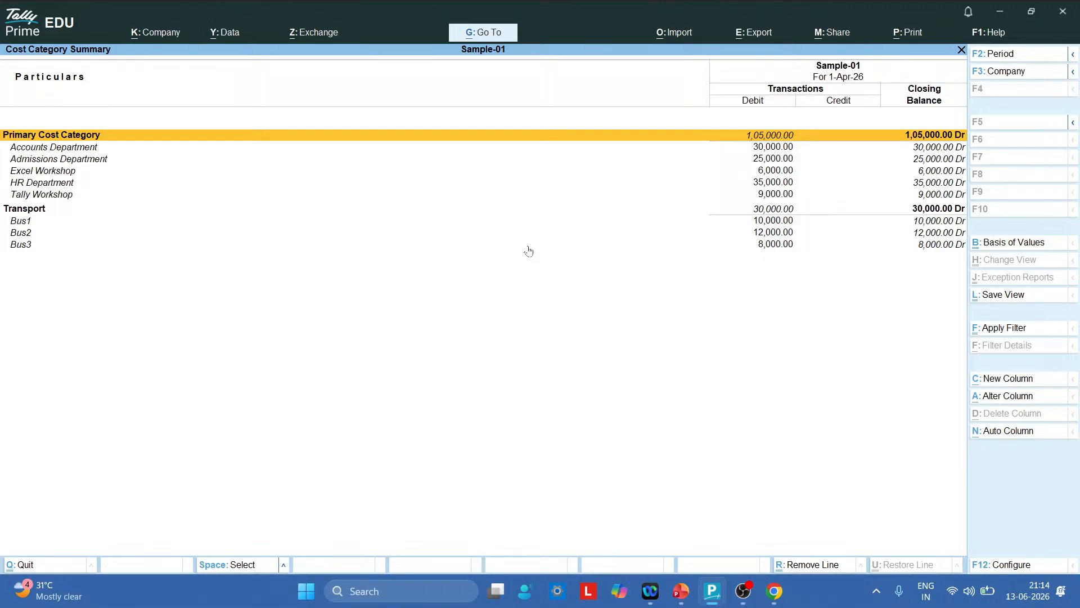
key(Escape)
key(Escape)
key(Escape)
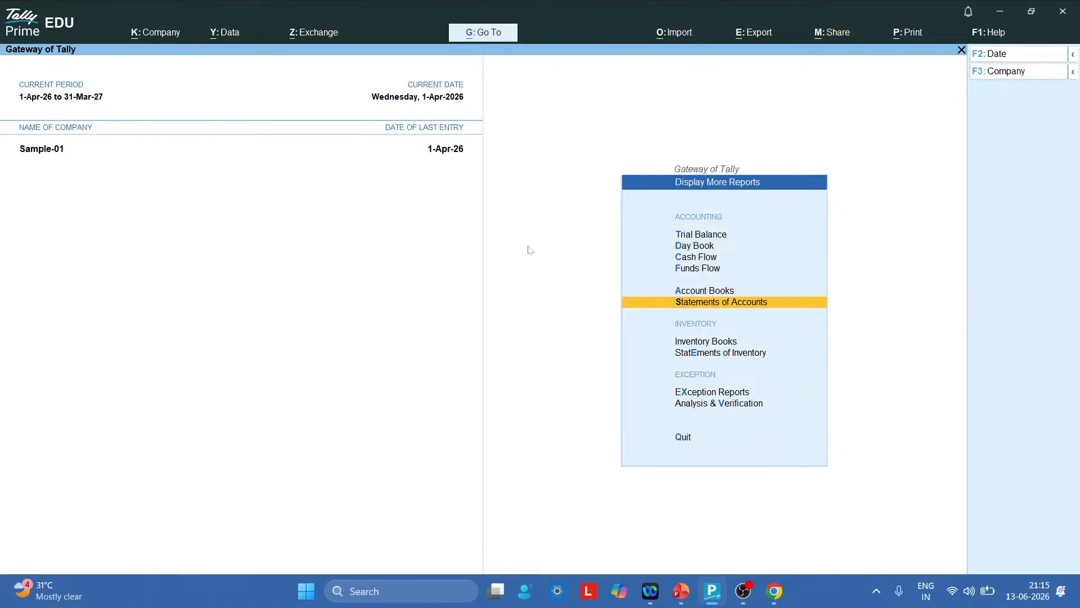
click(168, 35)
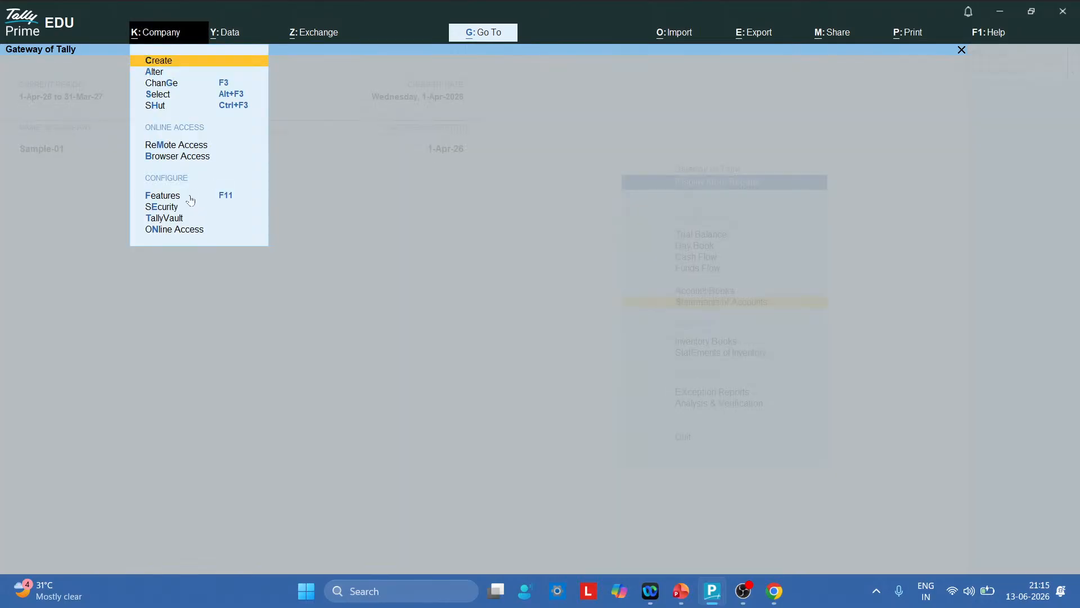
click(191, 197)
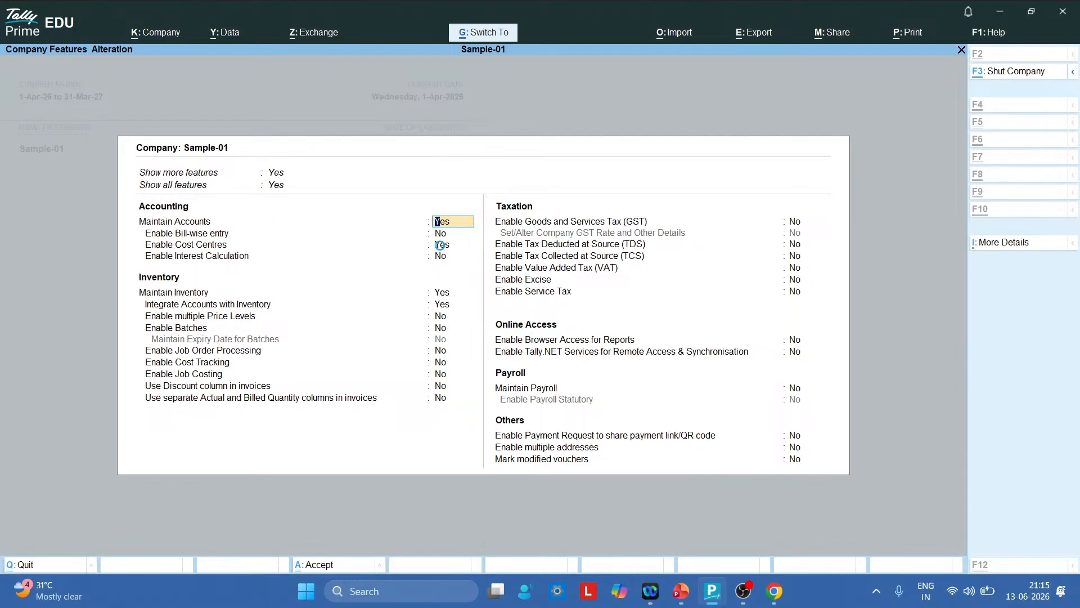
key(ctrl+a)
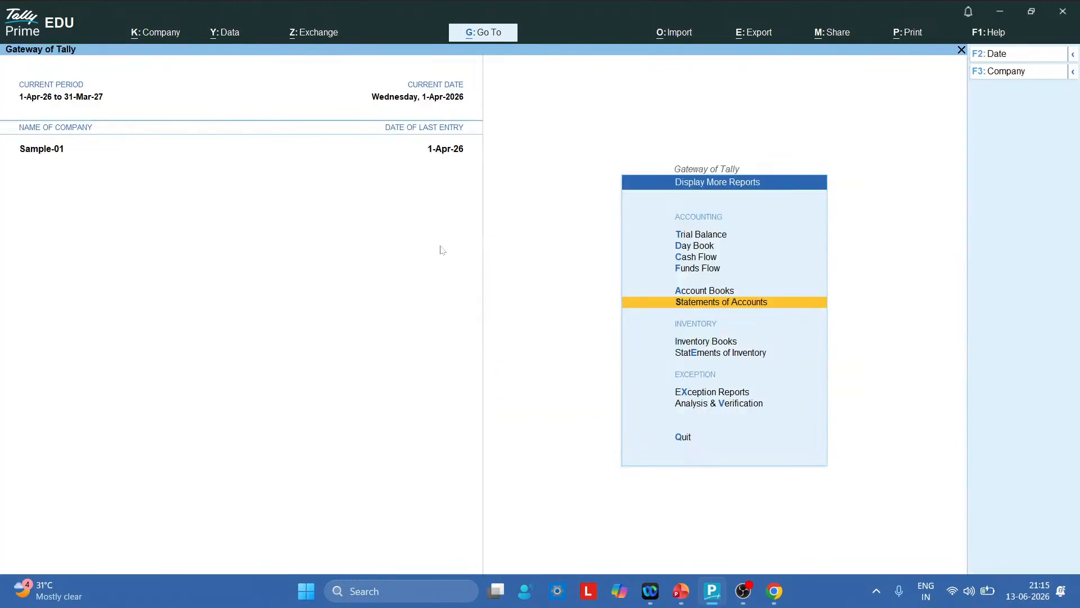
Go back to the Gateway and open a new Cost Centre master form
key(Return)
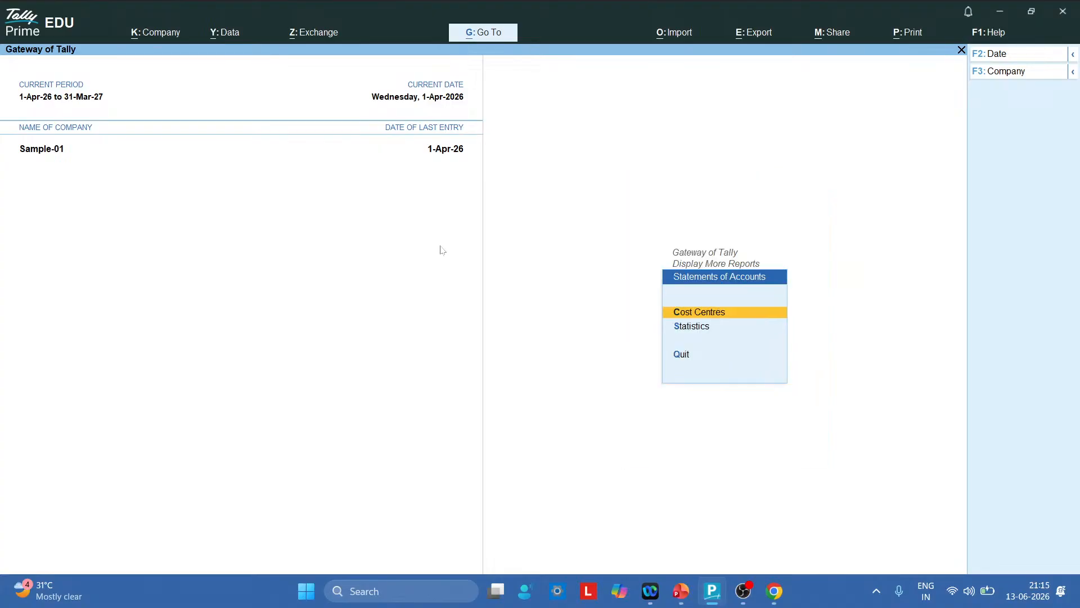
key(Escape)
key(Escape)
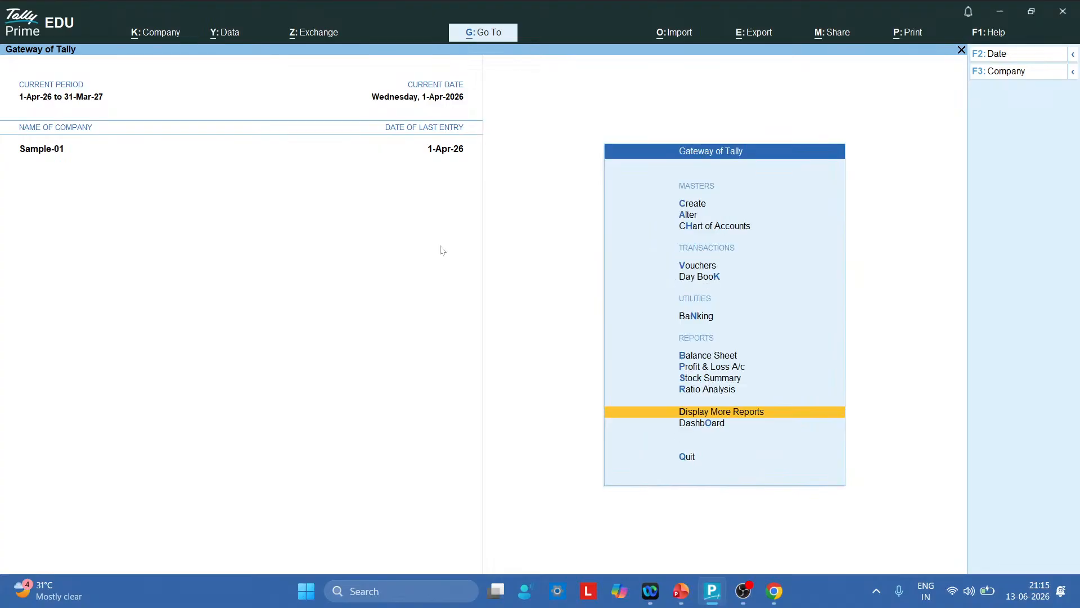
key(Up)
key(Up)
key(Up)
key(Up)
key(Up)
key(Up)
key(Up)
key(Up)
key(Up)
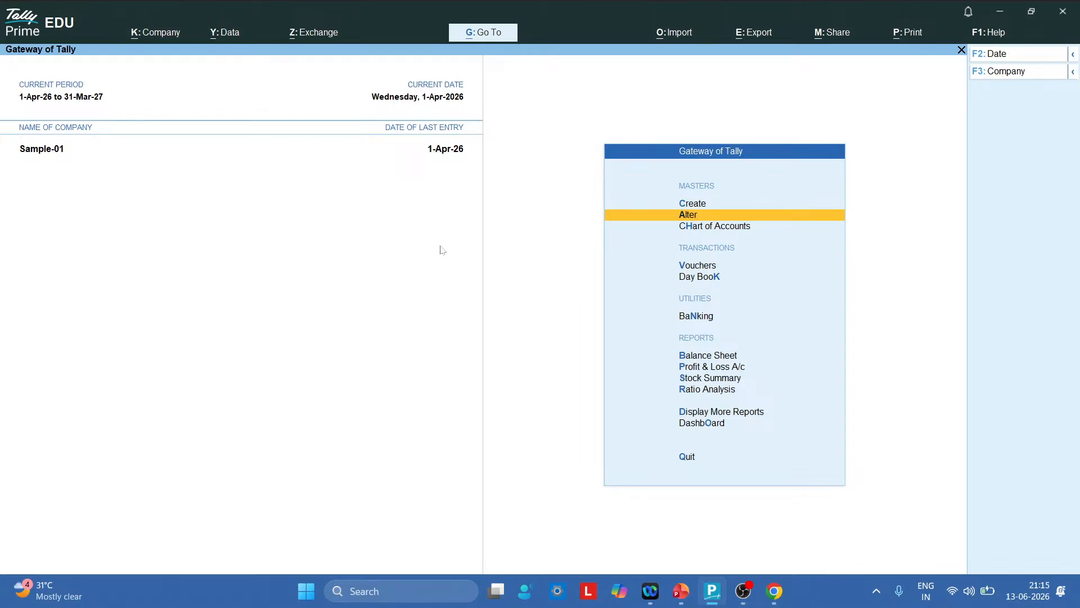
key(Up)
key(Return)
key(Down)
key(Down)
key(Down)
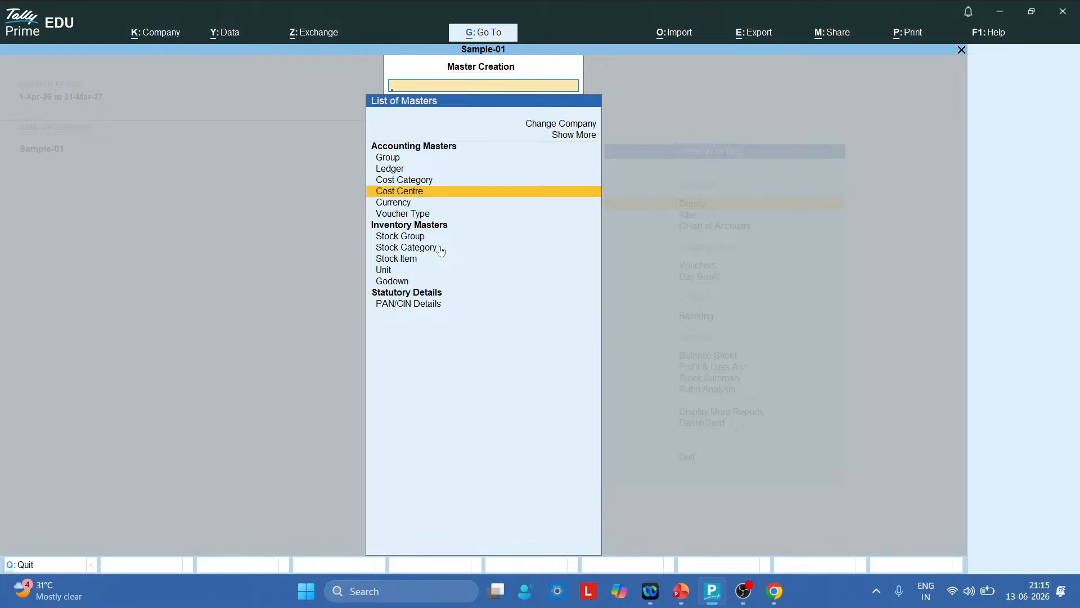
key(Return)
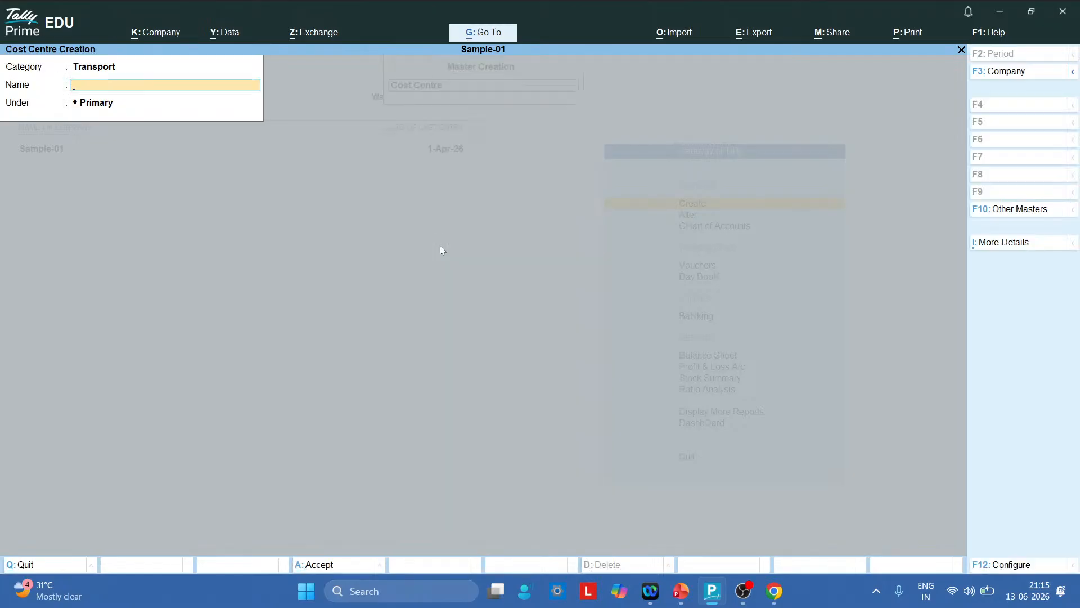
Quit the new cost centre form without saving
key(BackSpace)
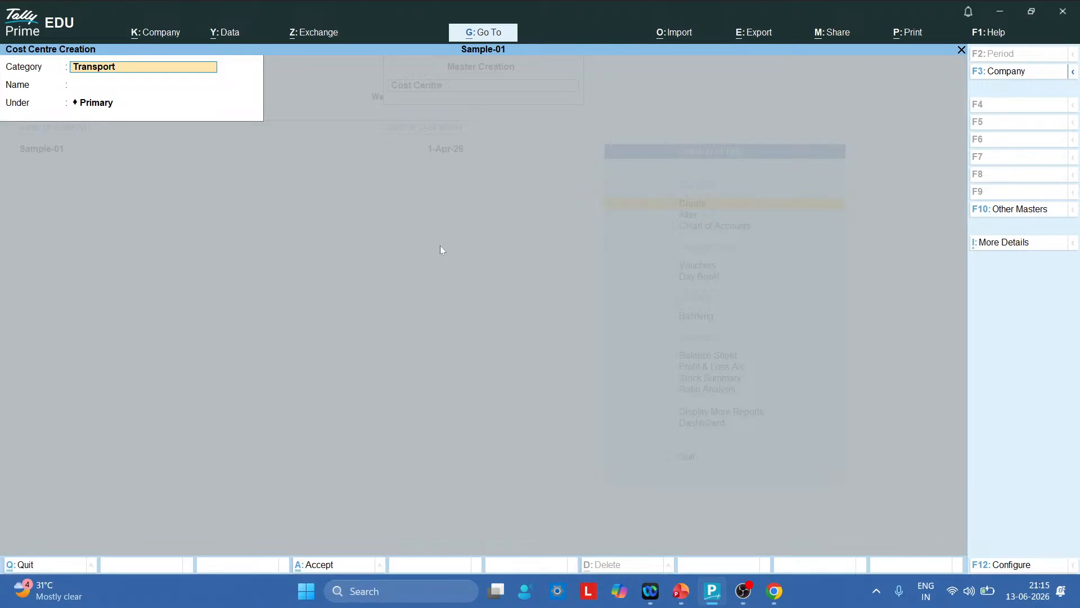
key(Escape)
key(Escape)
key(Return)
key(Escape)
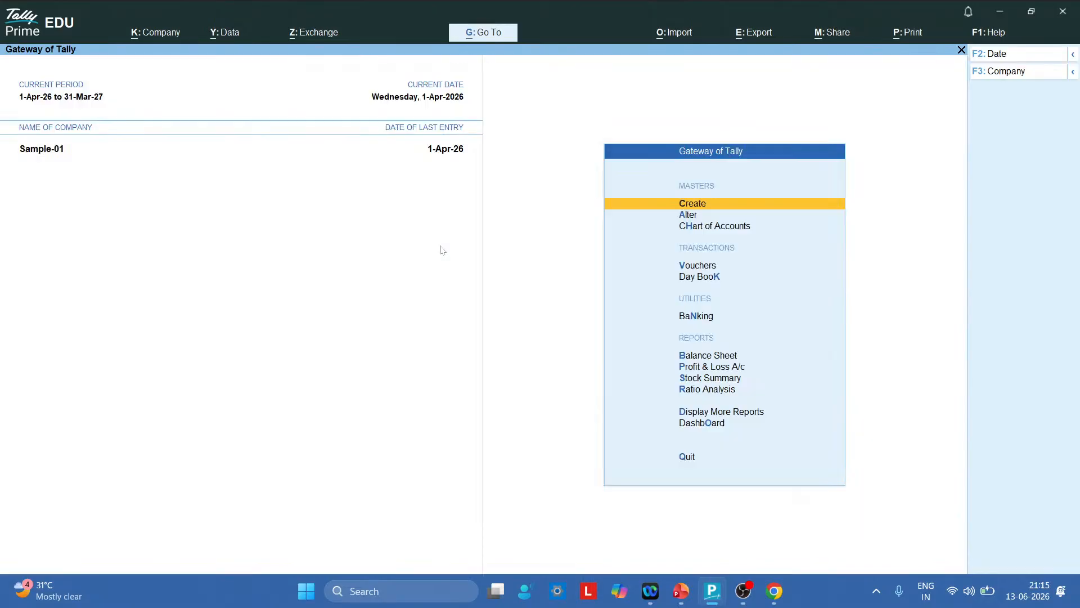
key(Down)
key(Down)
key(Down)
key(Down)
key(Down)
key(Down)
key(Down)
key(Down)
key(Down)
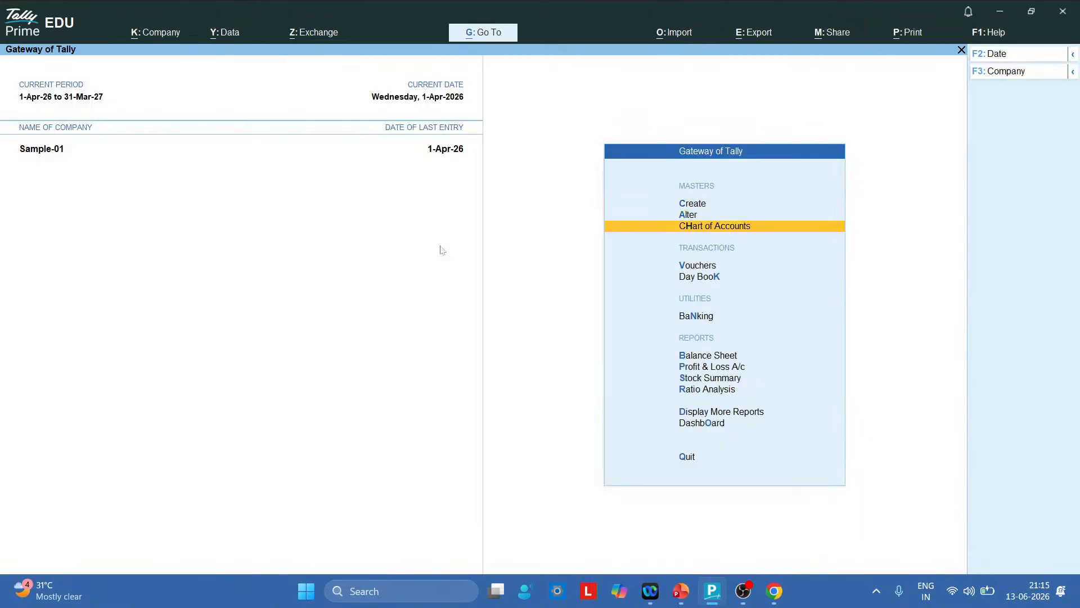
key(Down)
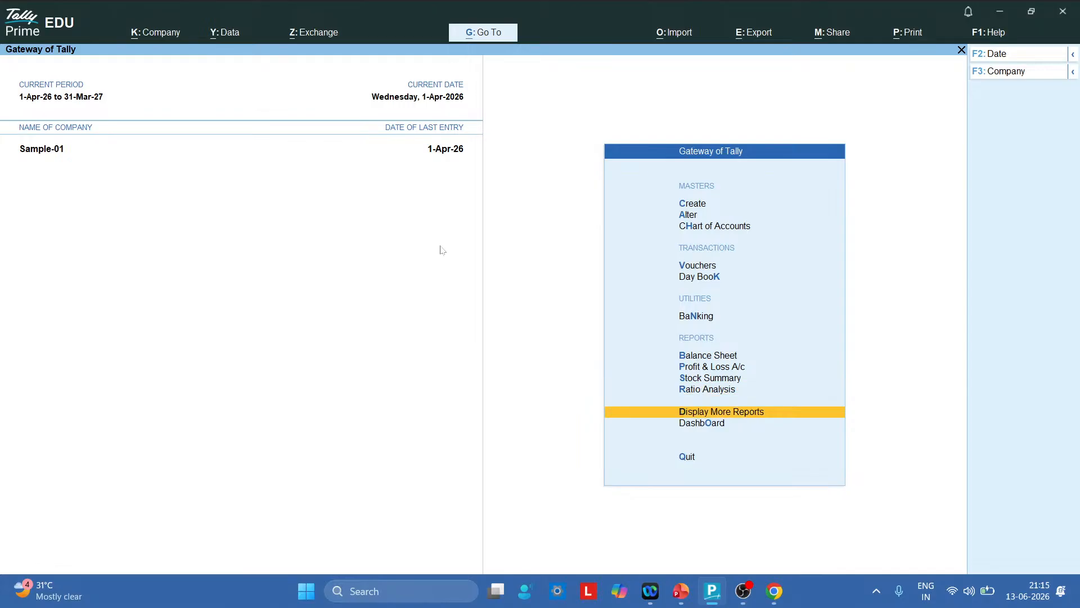
key(Return)
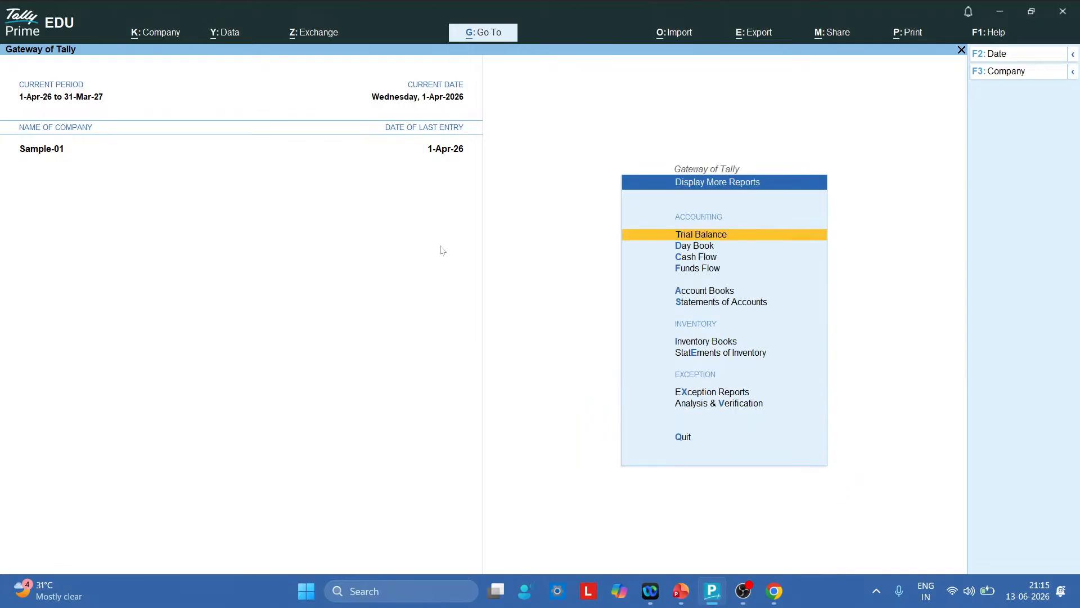
key(Down)
key(Down)
key(Down)
key(Down)
key(Down)
key(Return)
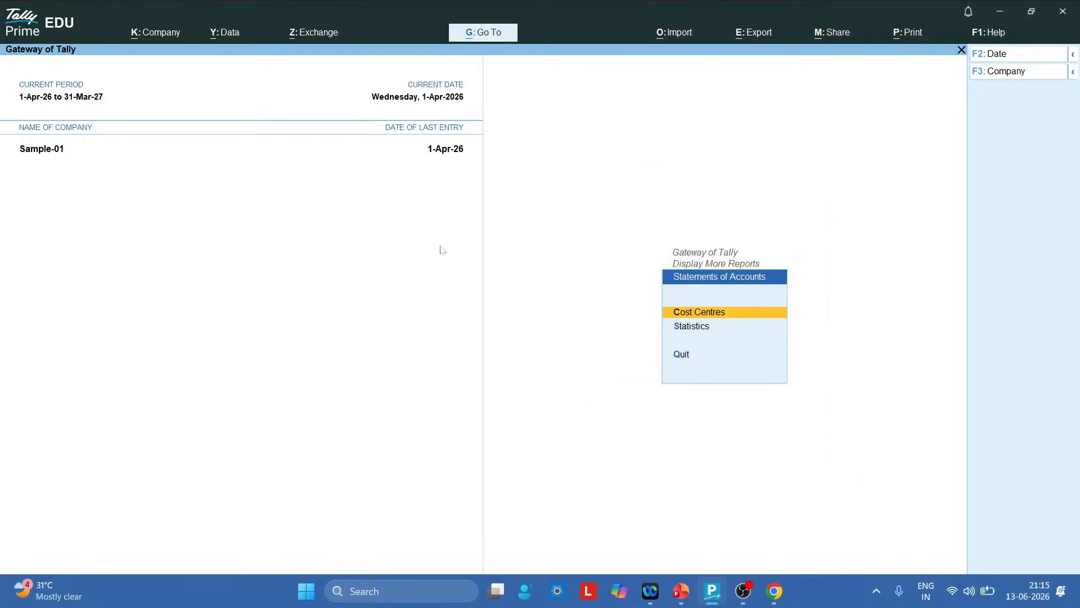
key(Return)
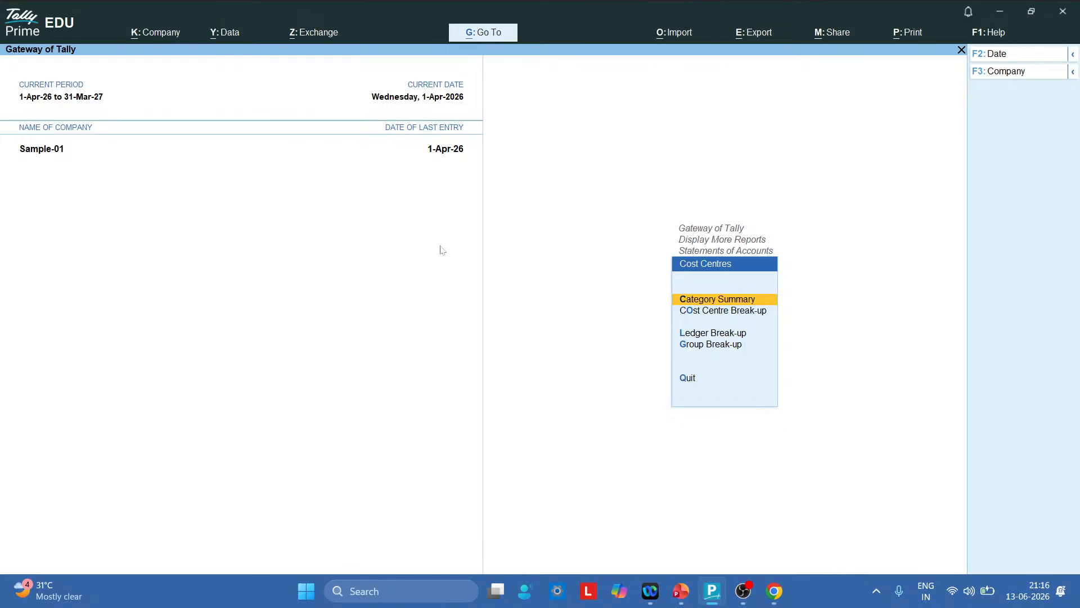
key(Down)
key(Down)
key(Down)
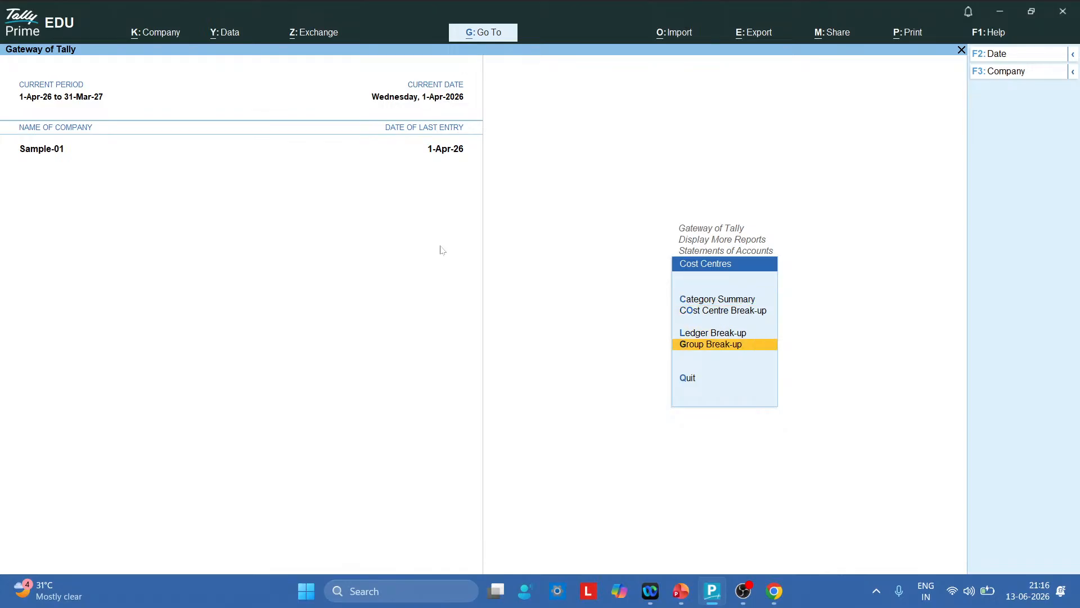
key(Return)
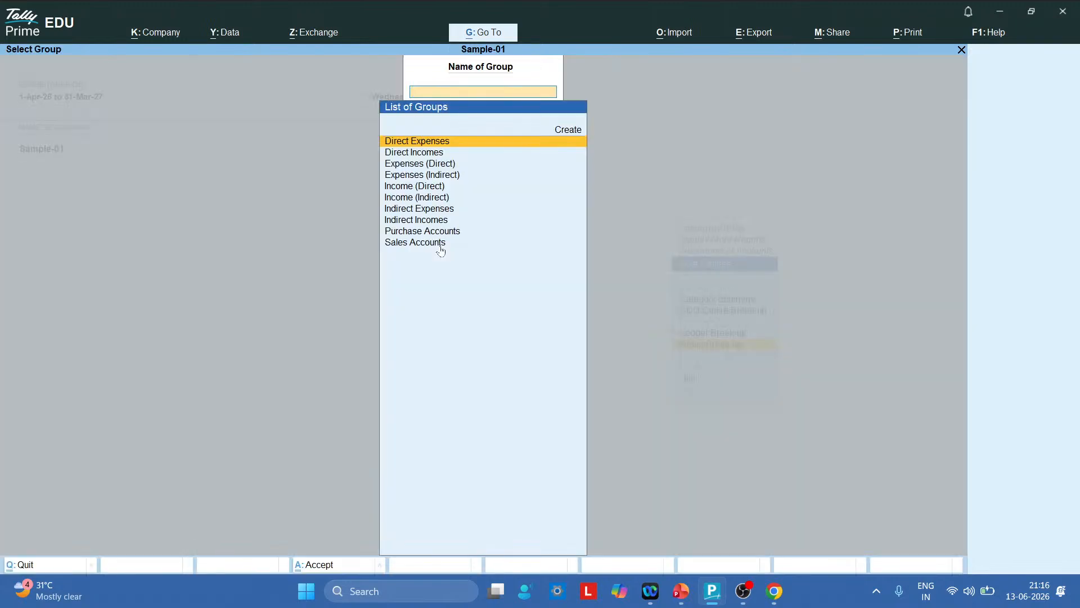
key(Escape)
key(Escape)
key(Escape)
key(Escape)
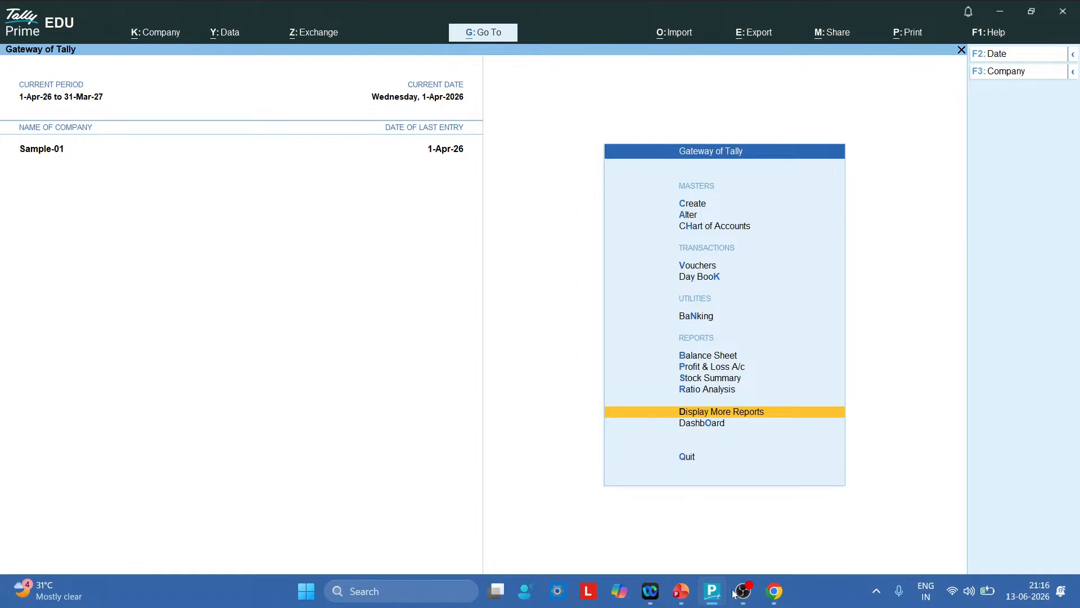
End the live stream in YouTube Studio and confirm End
mouse_move(737, 598)
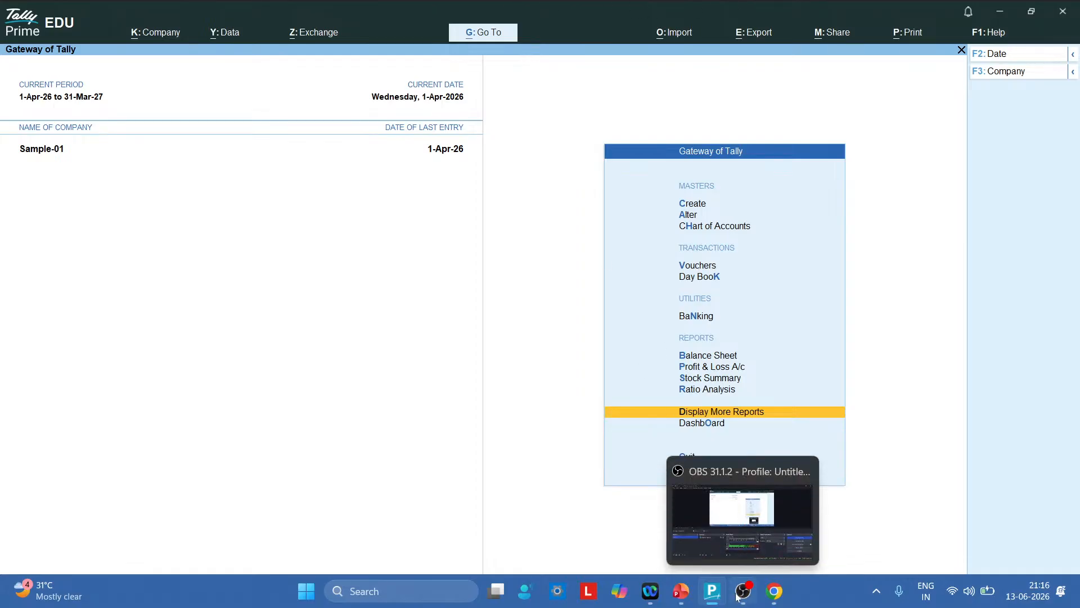
click(745, 520)
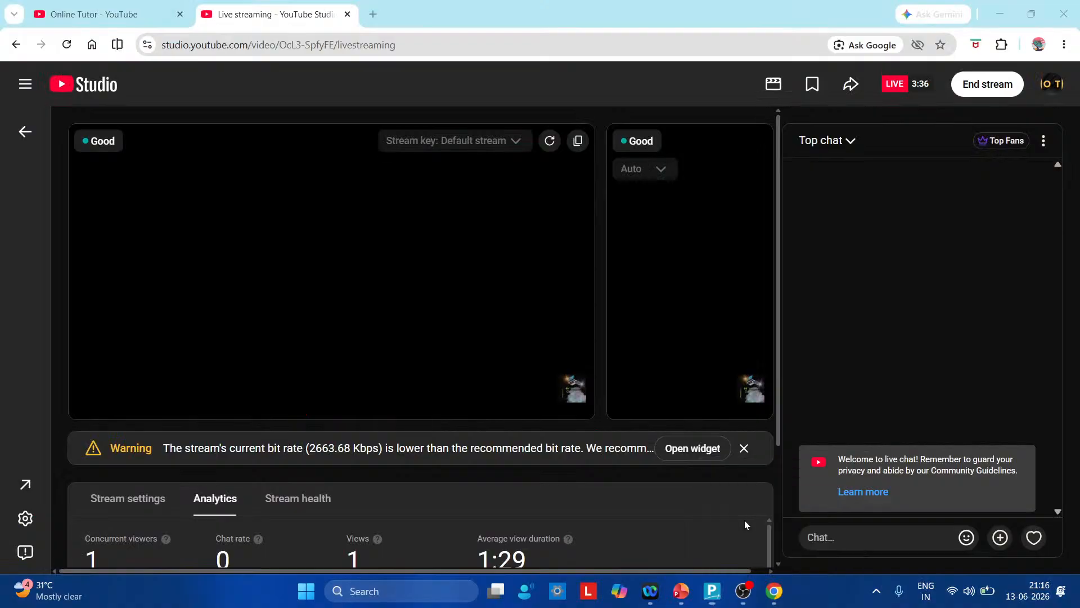
click(982, 87)
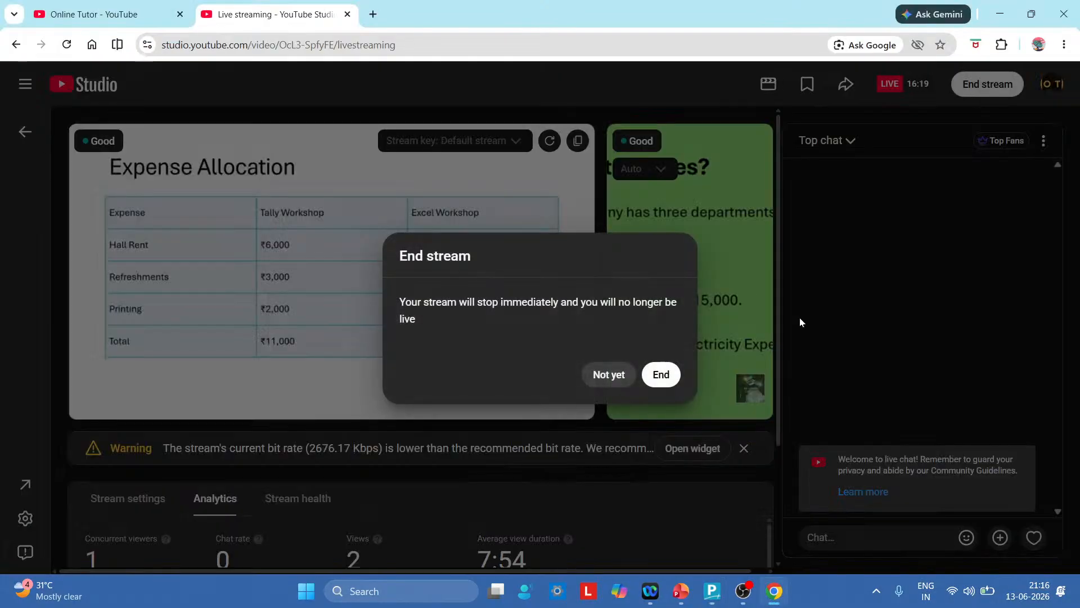
click(662, 375)
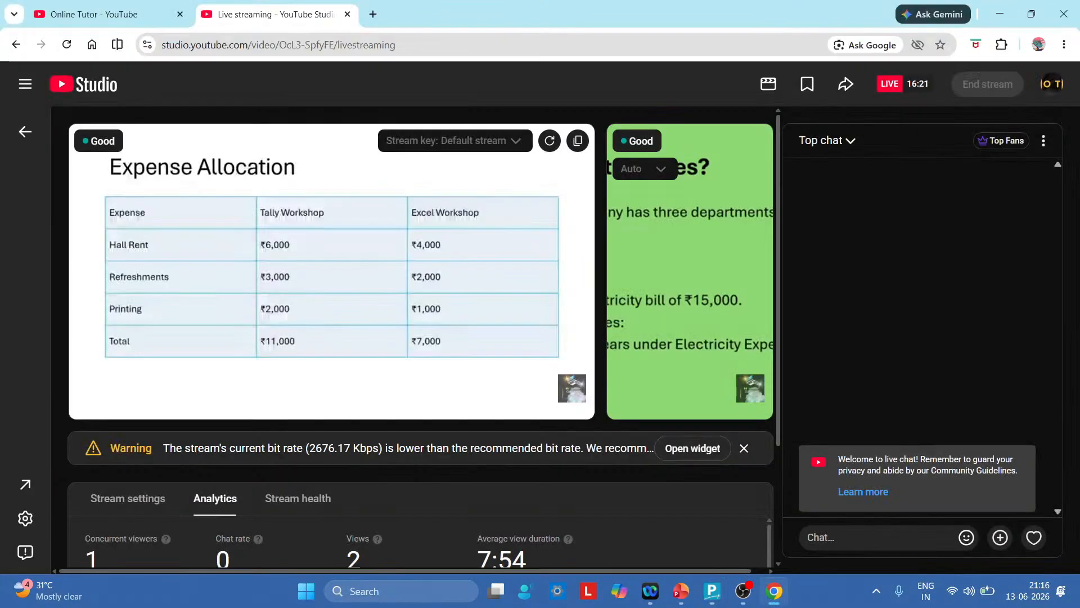